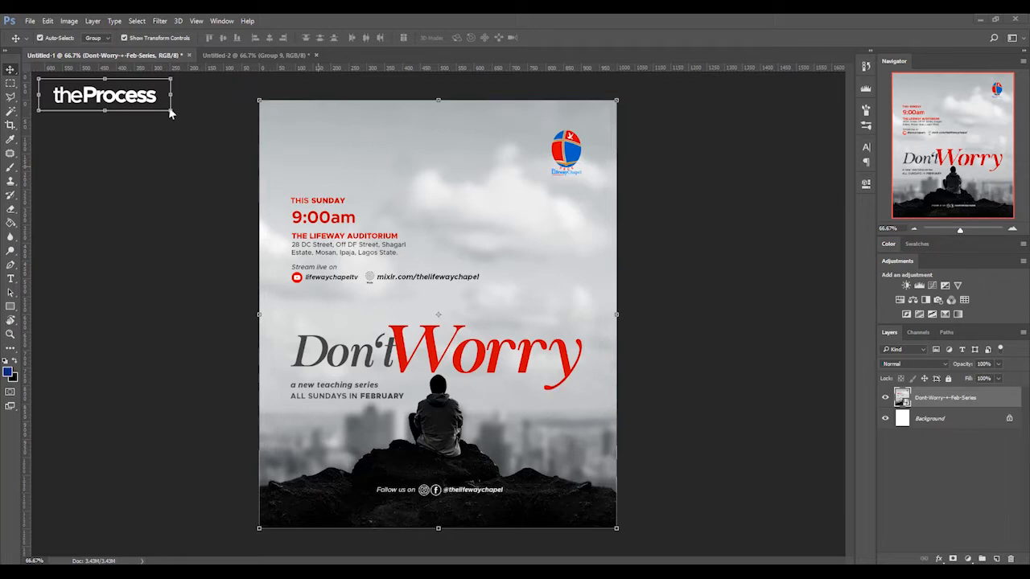
# - Check the source images in the SF folder, then delete the Dont-Worry-+-Feb-Series reference layer from the document
pyautogui.hotkey('alt', 'Tab')
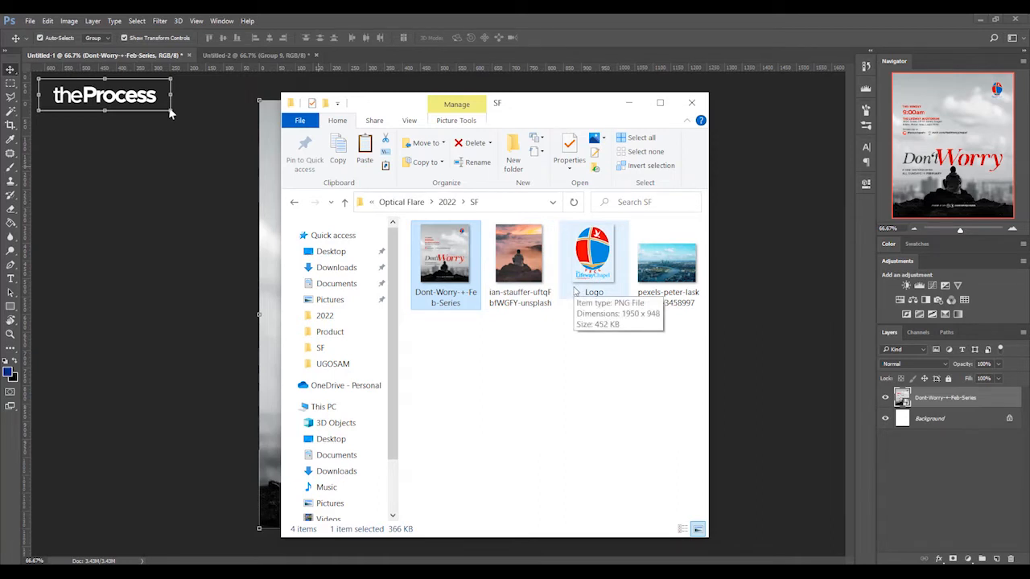
pyautogui.click(233, 206)
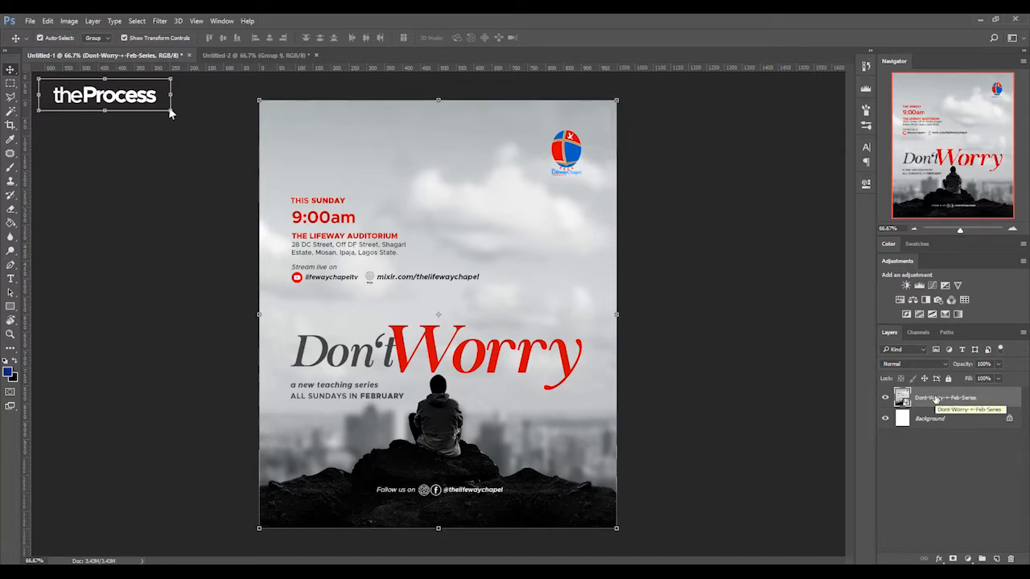
pyautogui.press('Delete')
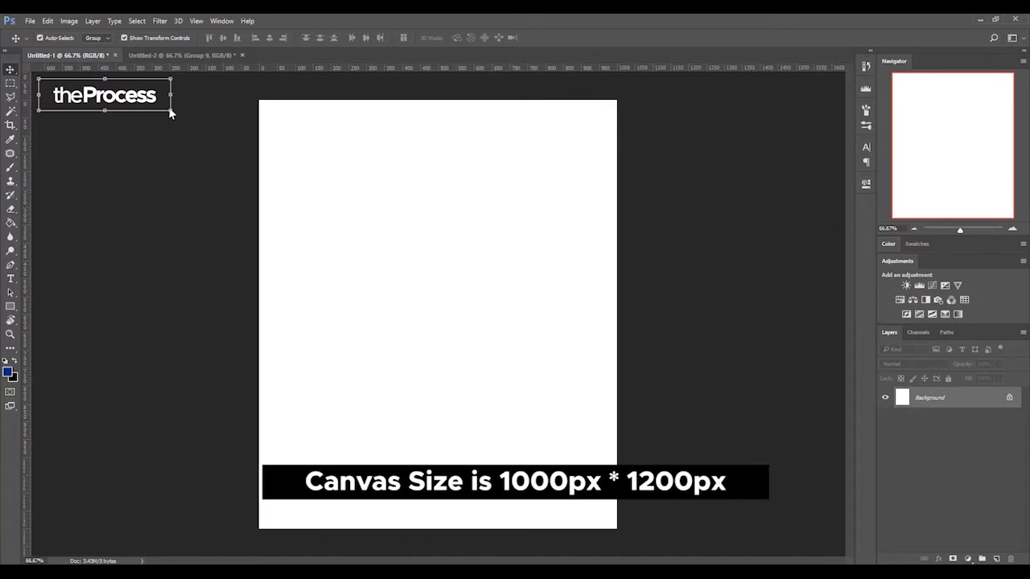
# - Place the sunset photo of the man on the rock from the SF folder onto the blank canvas
pyautogui.hotkey('alt', 'Tab')
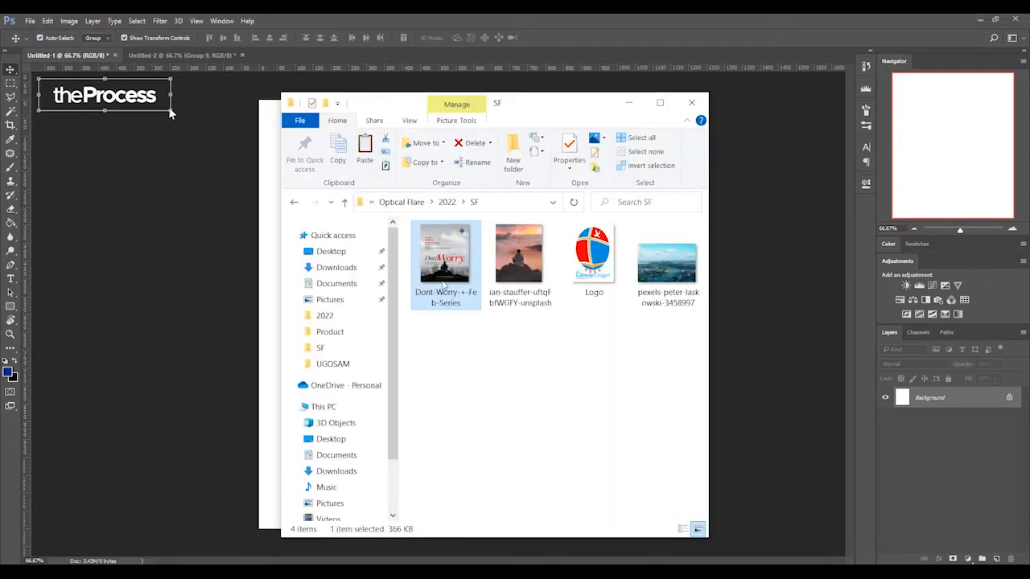
pyautogui.moveTo(519, 248); pyautogui.dragTo(254, 301)
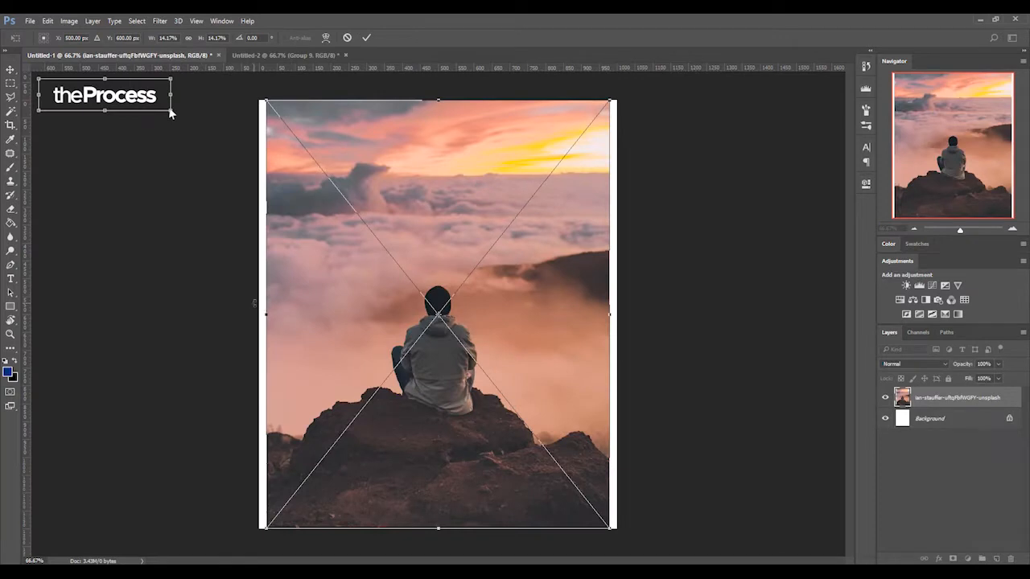
pyautogui.press('Return')
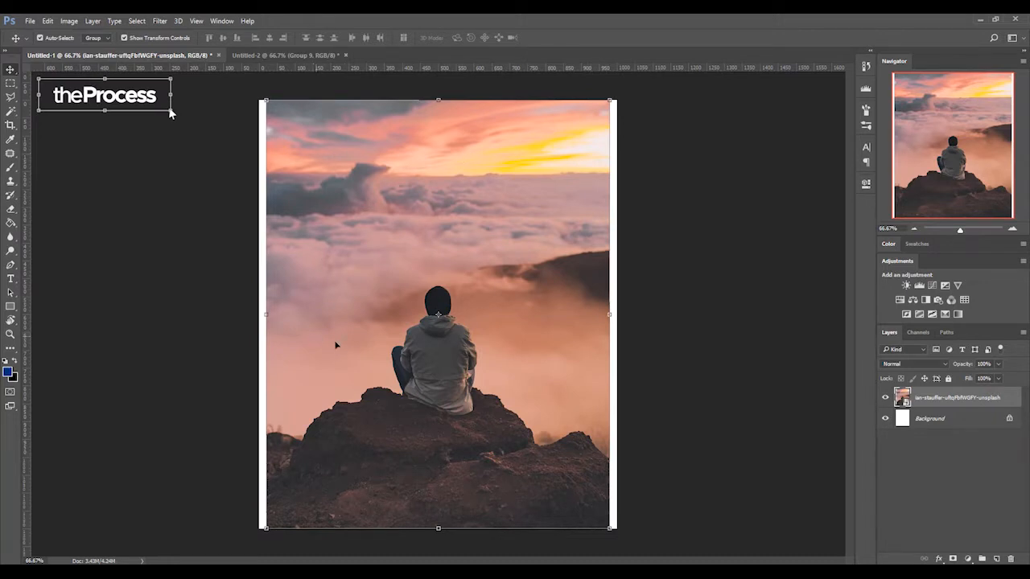
# - Trace a selection around the seated man and the rocks with the Magnetic Lasso tool
pyautogui.click(10, 102)
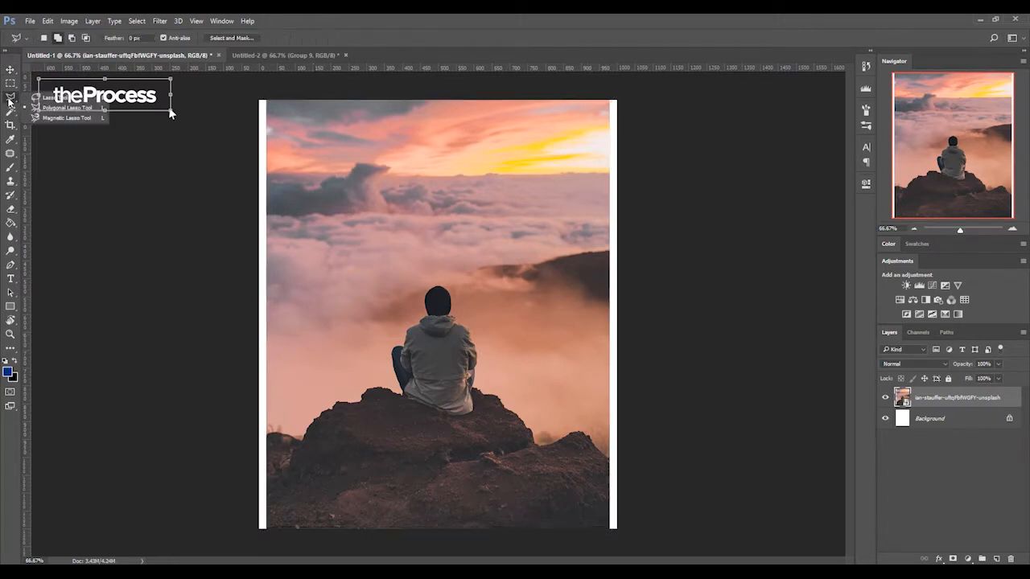
pyautogui.click(64, 121)
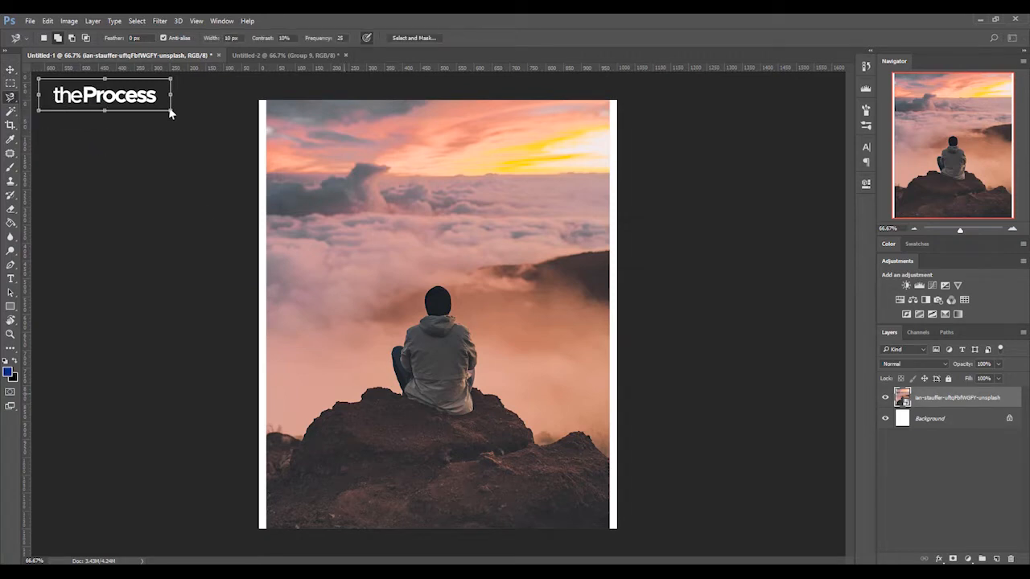
pyautogui.click(268, 435)
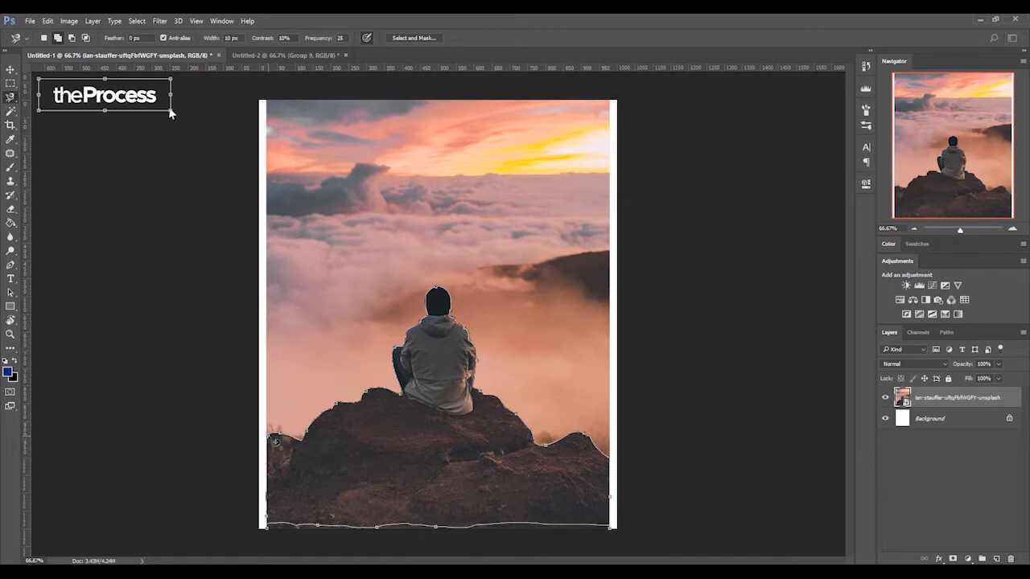
pyautogui.doubleClick(275, 442)
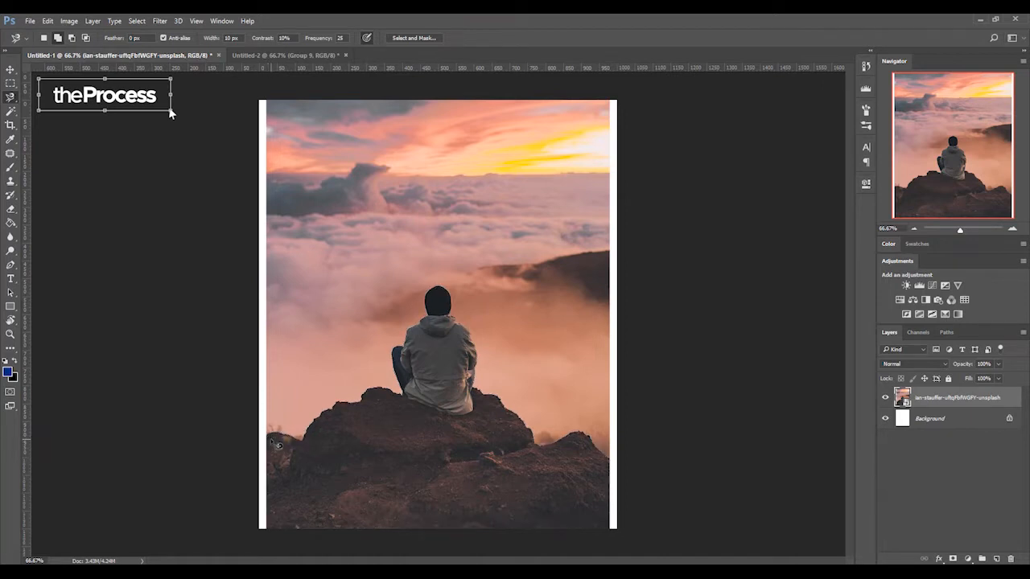
# - Add the missed strip along the photo's bottom edge and the man's head and shoulder edges to the selection with the Polygonal Lasso
pyautogui.click(10, 98)
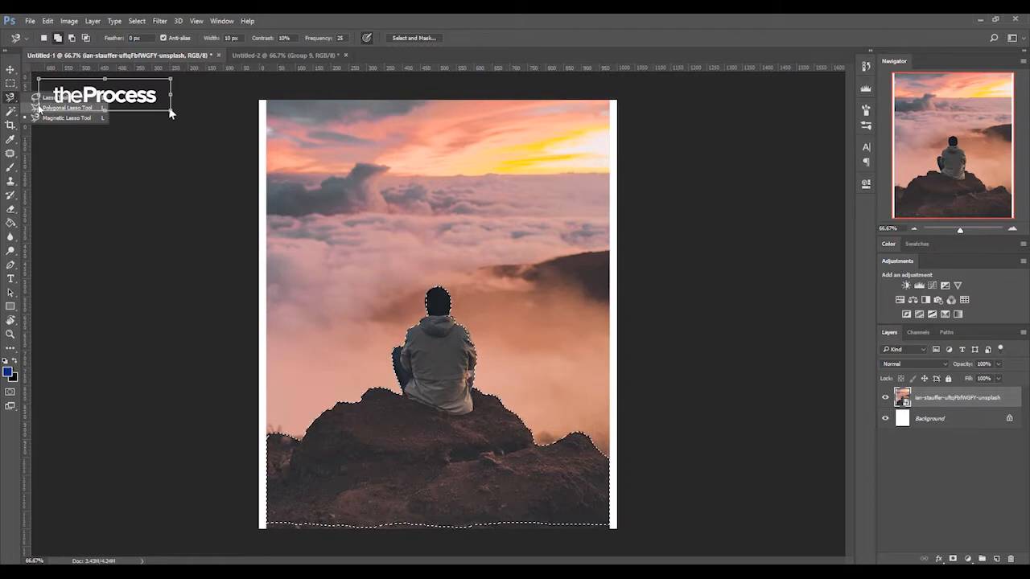
pyautogui.click(49, 107)
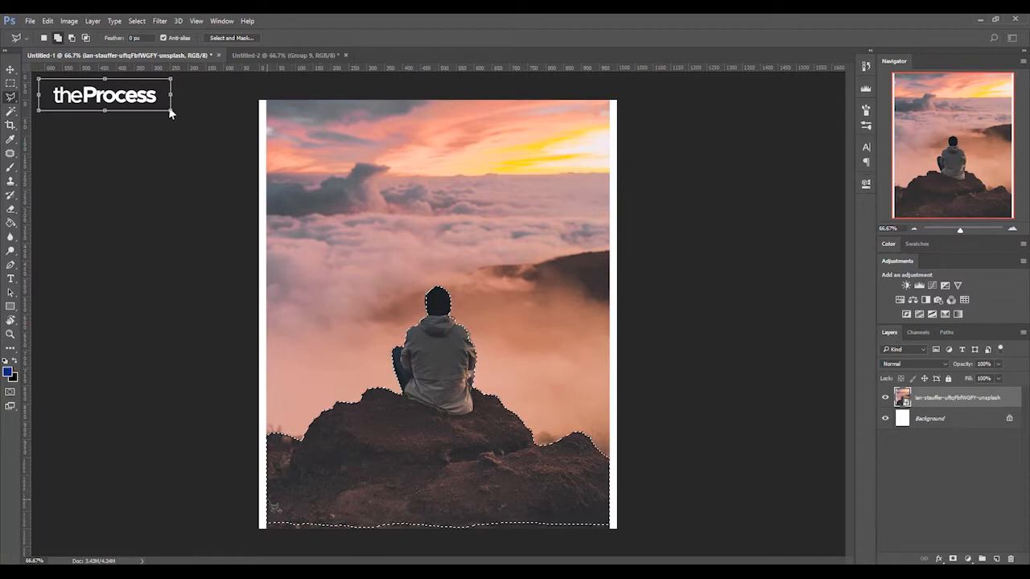
pyautogui.click(271, 531)
pyautogui.click(613, 533)
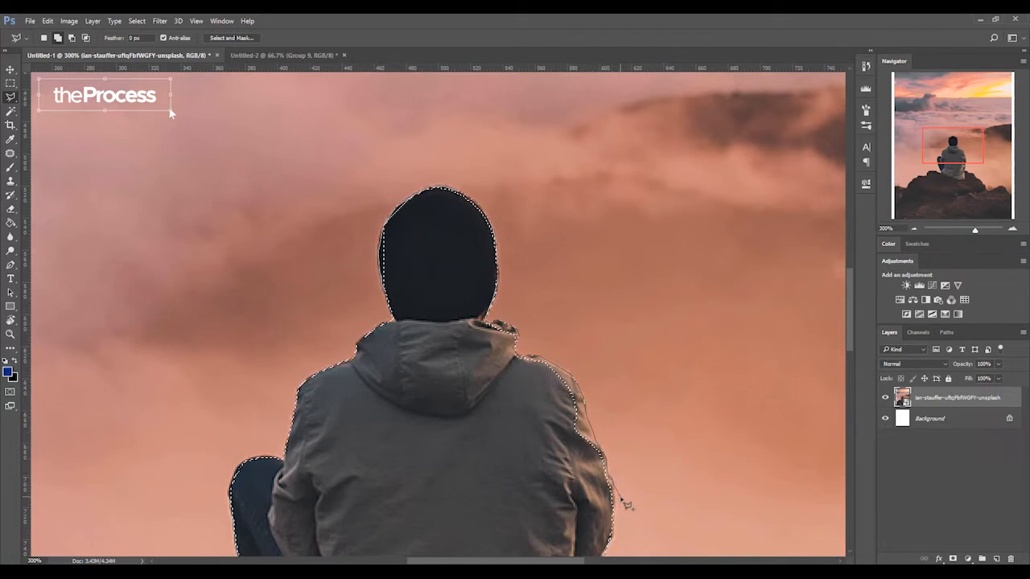
pyautogui.click(613, 532)
pyautogui.doubleClick(393, 446)
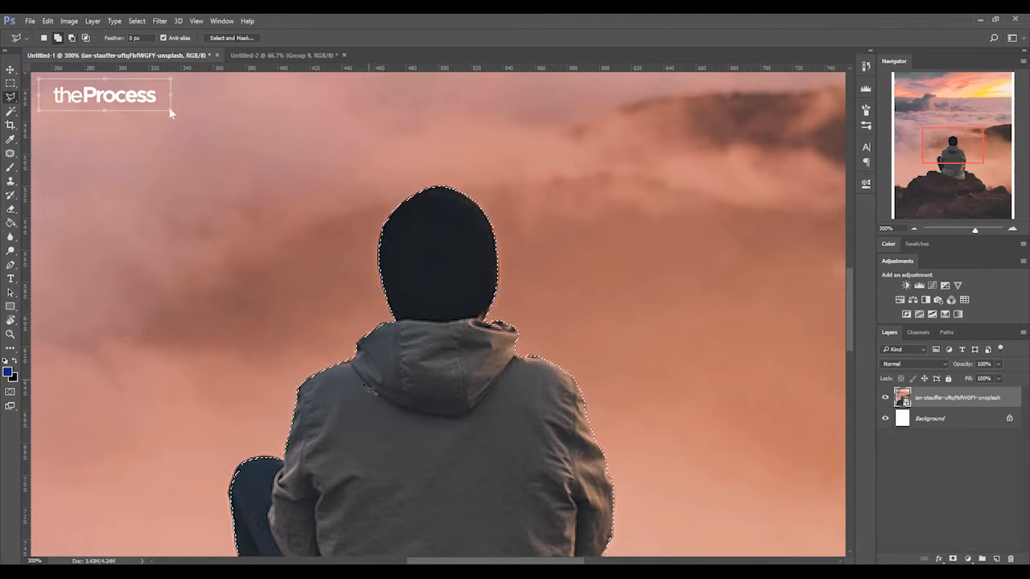
# - Refine the selection outline along the rock edges on both sides of the man with the Polygonal Lasso
pyautogui.moveTo(960, 150); pyautogui.dragTo(936, 175)
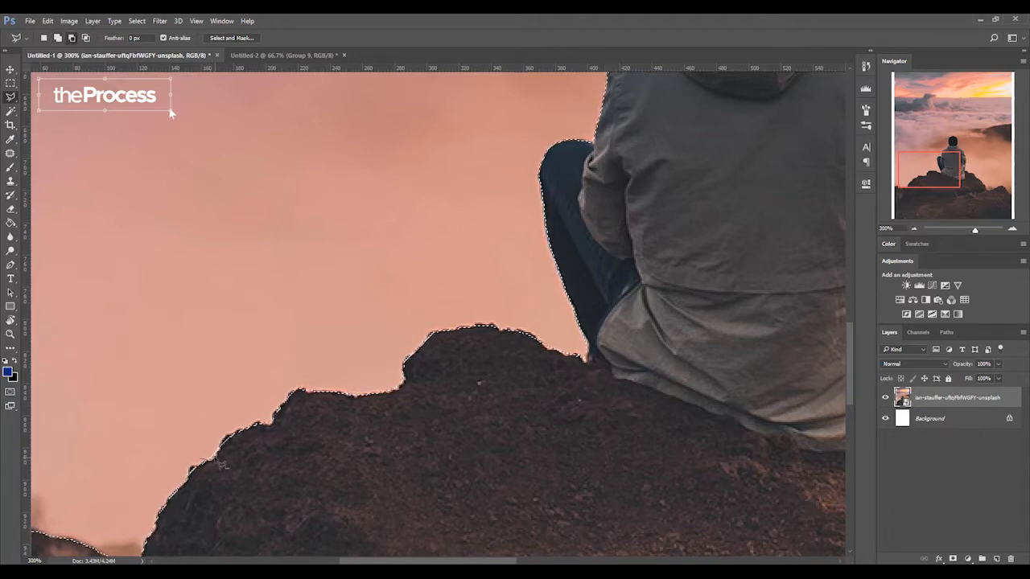
pyautogui.press('shift')
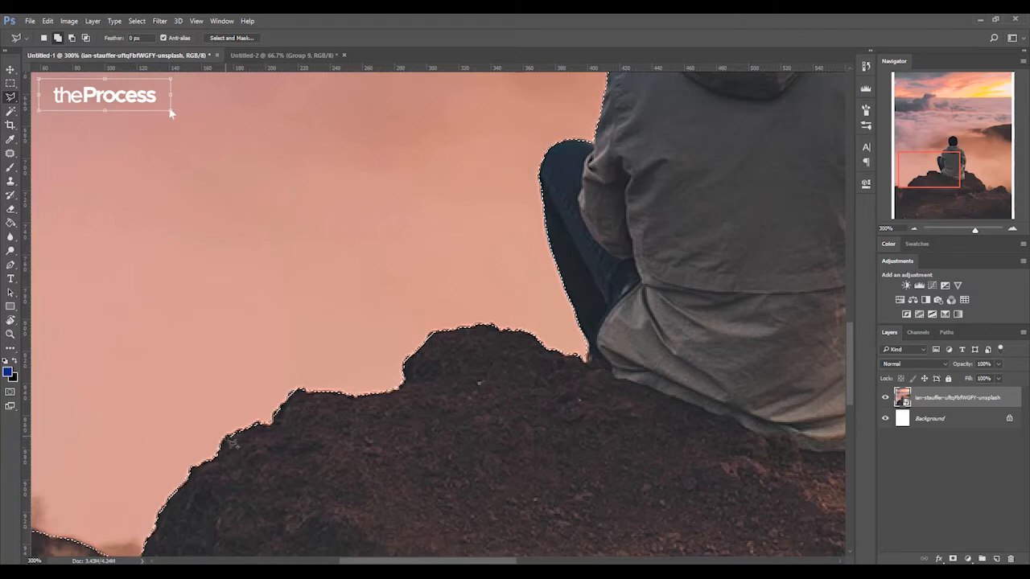
pyautogui.moveTo(918, 185); pyautogui.dragTo(903, 206)
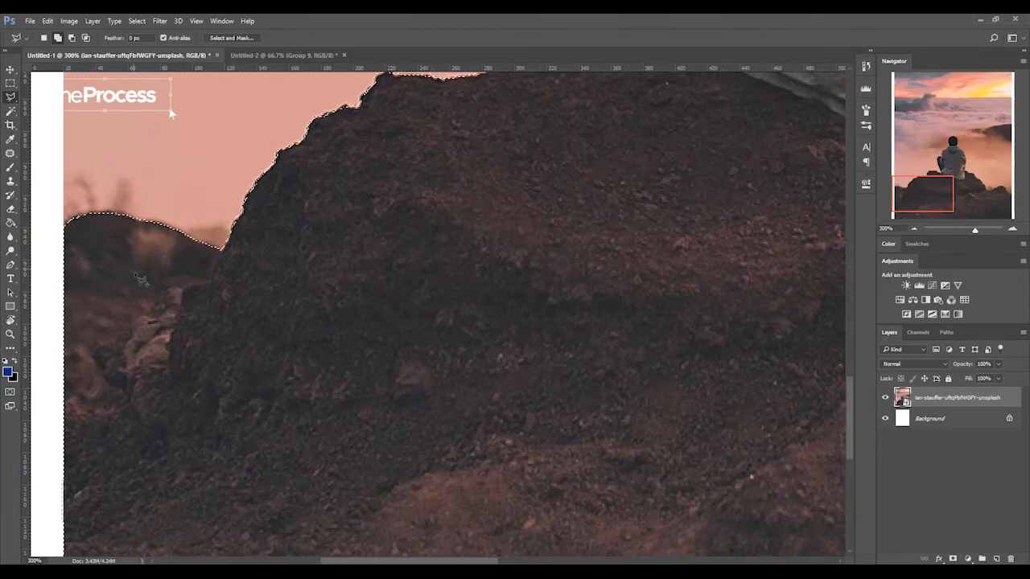
pyautogui.moveTo(991, 191); pyautogui.dragTo(1000, 178)
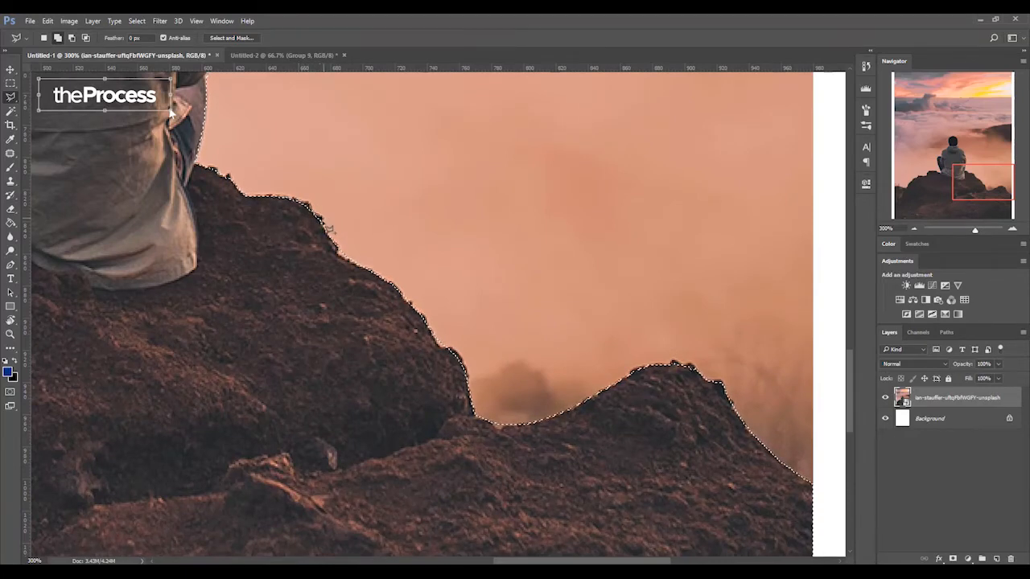
pyautogui.doubleClick(267, 241)
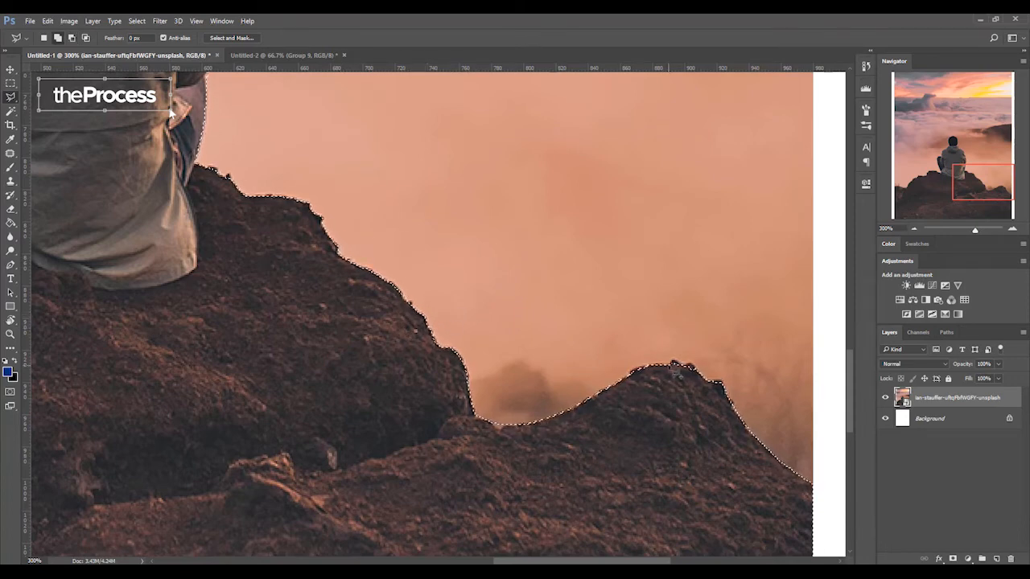
pyautogui.doubleClick(681, 425)
pyautogui.moveTo(1003, 190); pyautogui.dragTo(976, 161)
pyautogui.moveTo(976, 163); pyautogui.dragTo(978, 171)
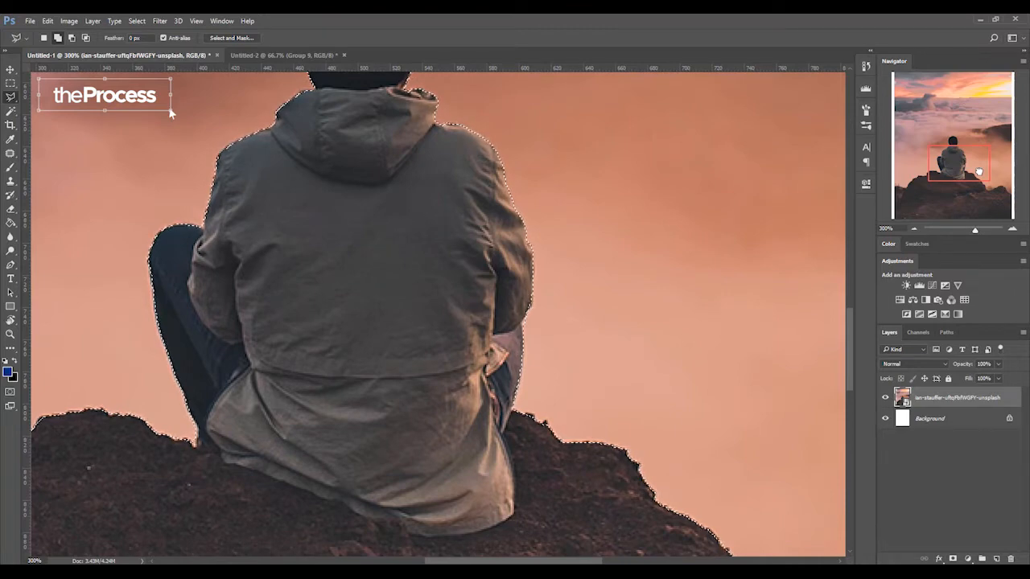
# - Contract the selection of the man and rocks by 1 pixel
pyautogui.hotkey('ctrl', '0')
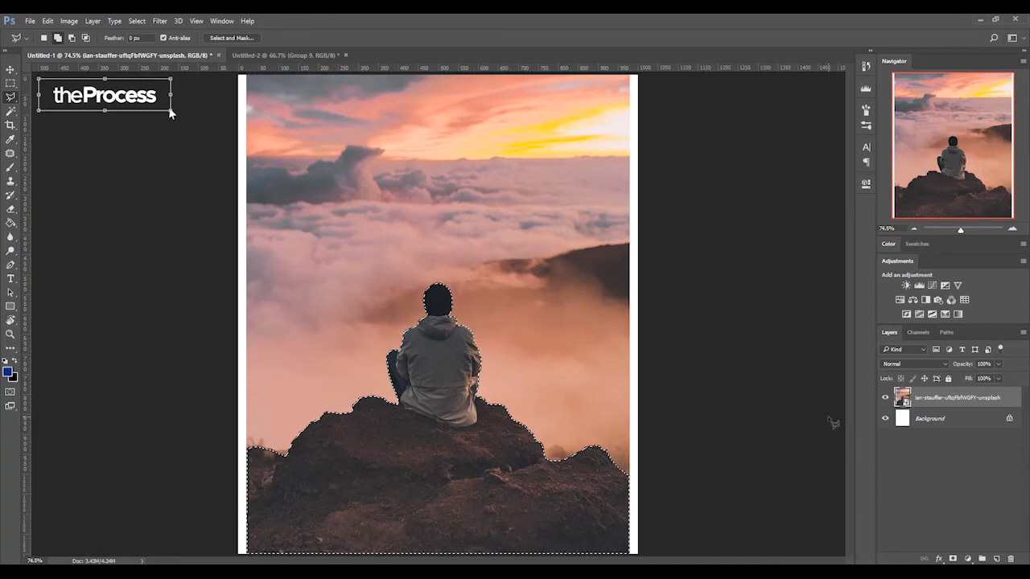
pyautogui.click(135, 24)
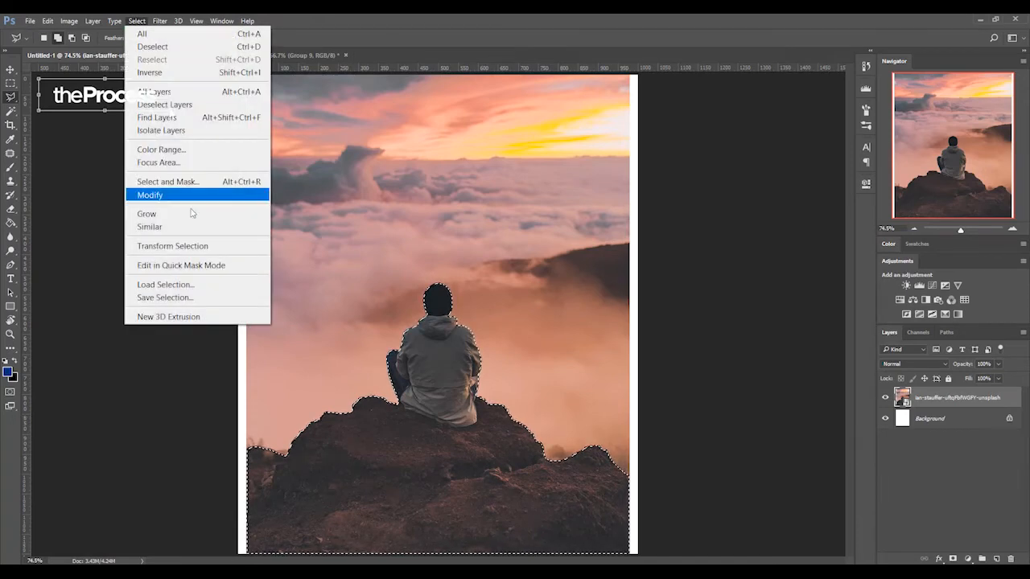
pyautogui.moveTo(208, 196)
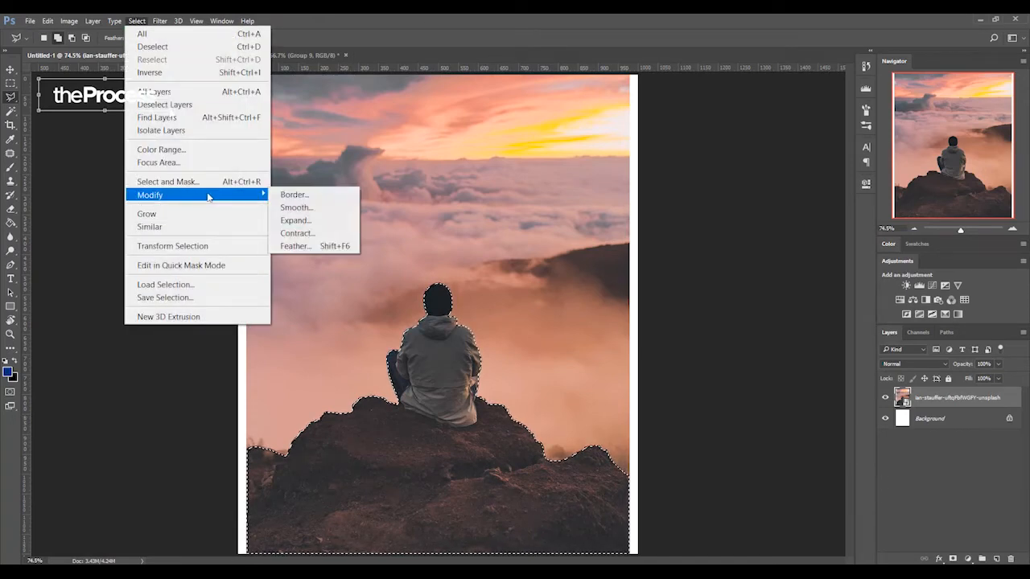
pyautogui.click(296, 232)
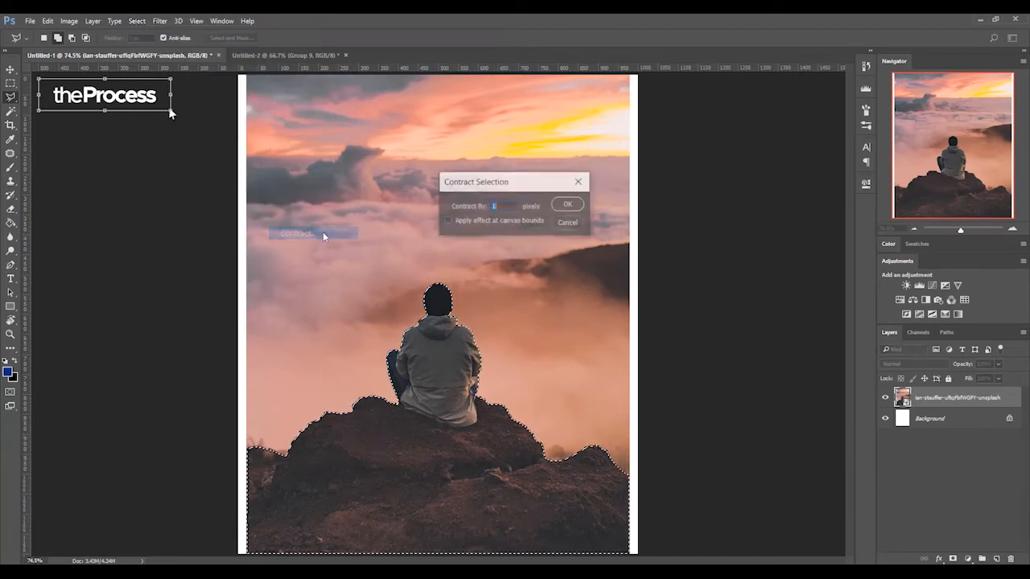
pyautogui.click(579, 208)
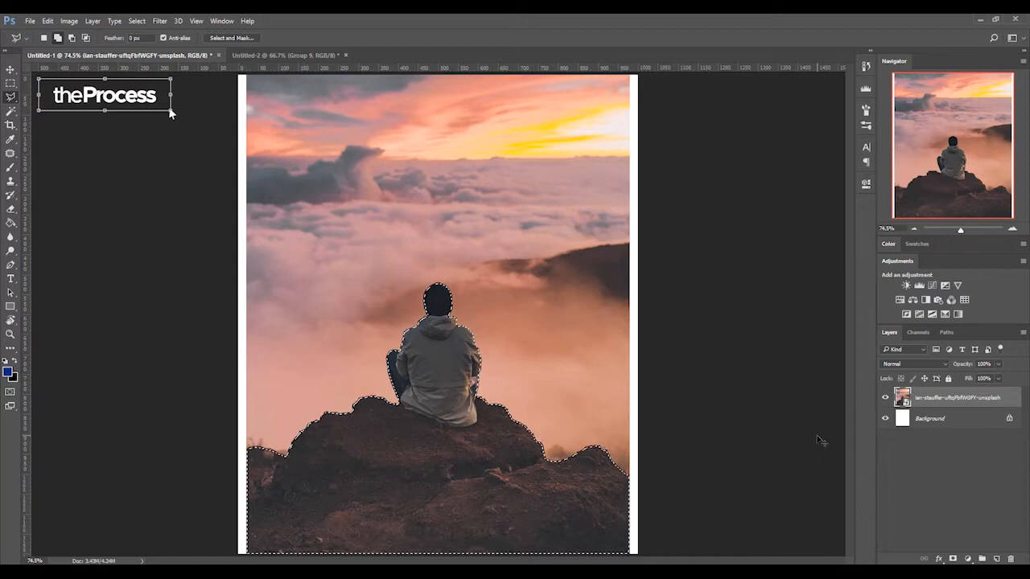
# - Inspect the selection edge around the man's head closely and expand the selection slightly outward
pyautogui.hotkey('ctrl', '+')
pyautogui.hotkey('ctrl', '+')
pyautogui.hotkey('ctrl', '+')
pyautogui.hotkey('ctrl', '+')
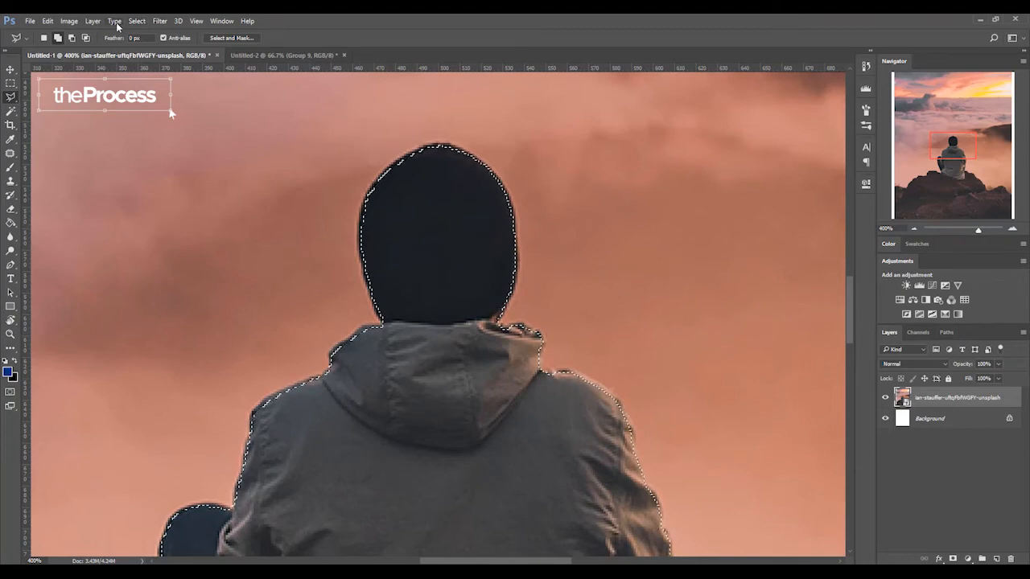
pyautogui.click(134, 22)
pyautogui.moveTo(196, 196)
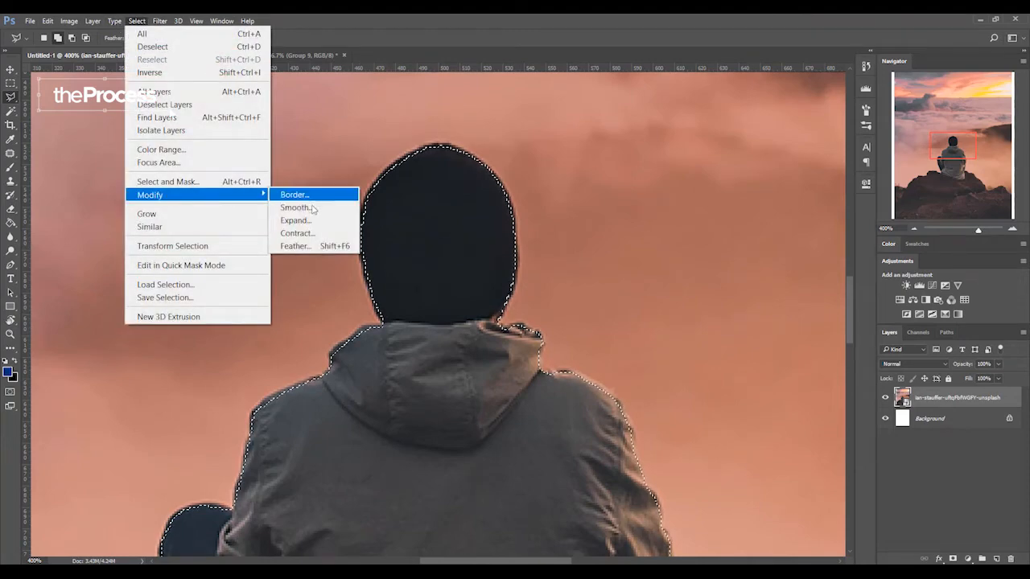
pyautogui.click(310, 220)
pyautogui.click(567, 206)
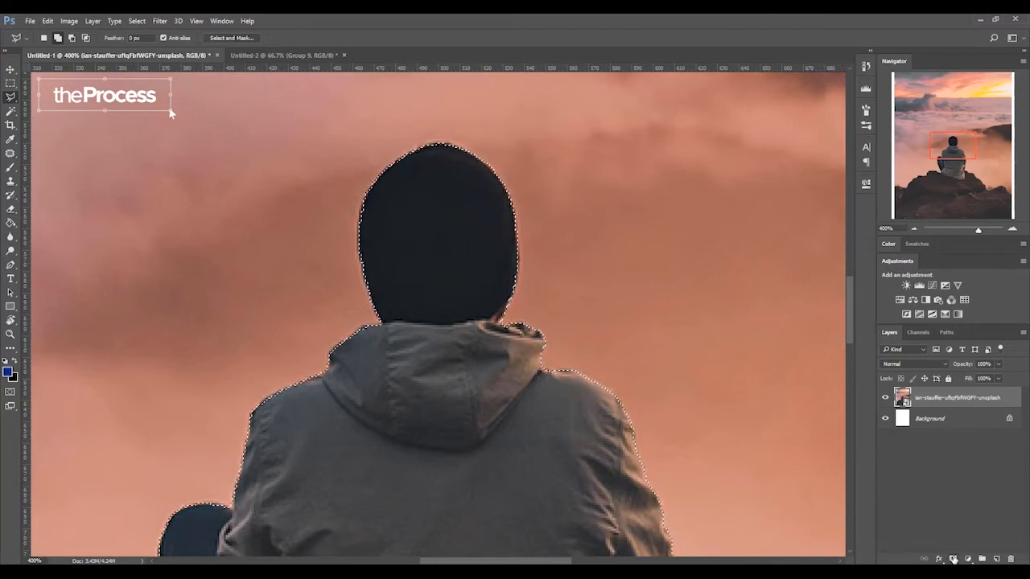
# - Mask the photo layer with the selection to hide the sky, and convert the masked layer to a Smart Object
pyautogui.click(952, 558)
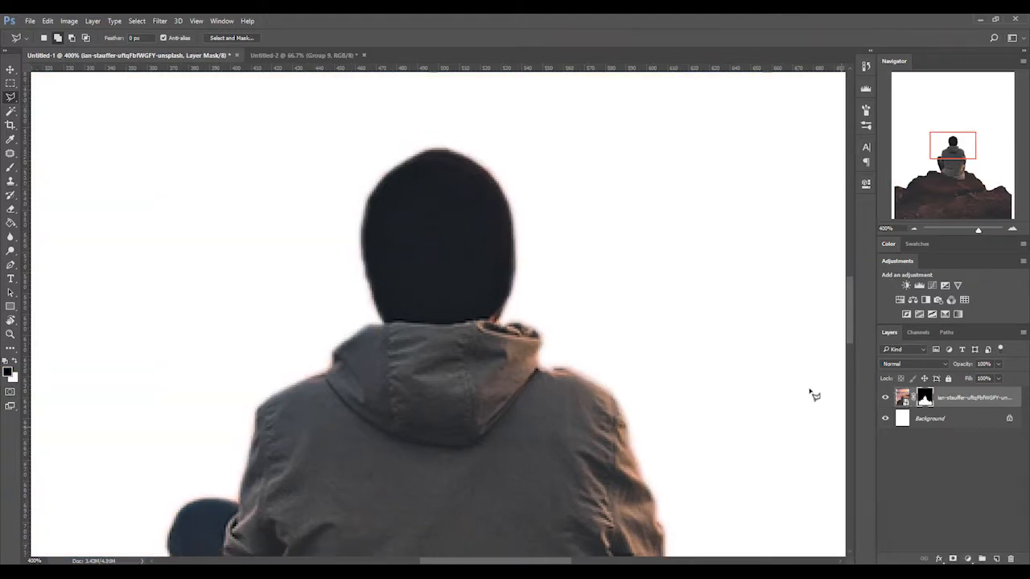
pyautogui.hotkey('ctrl', '0')
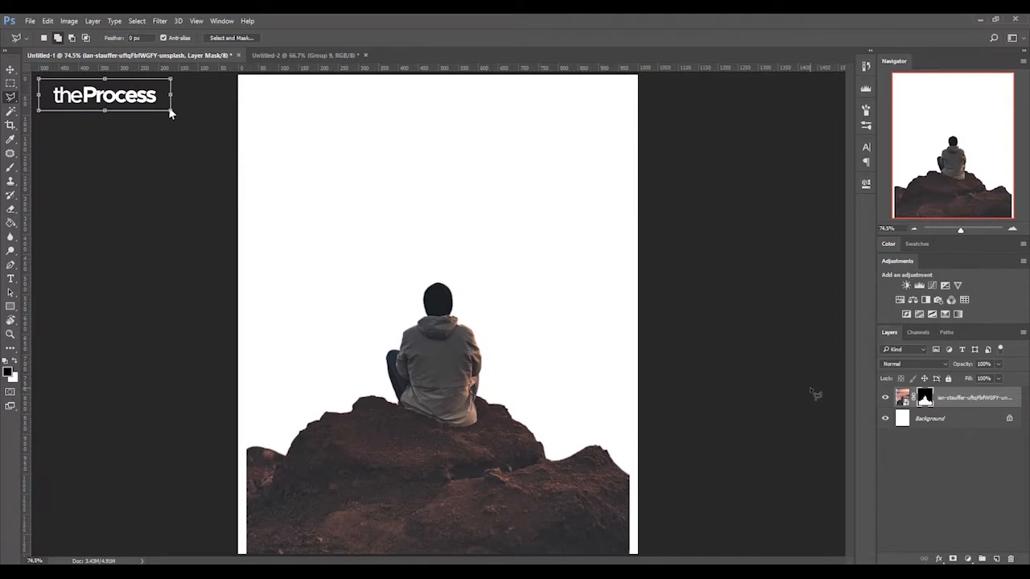
pyautogui.press('v')
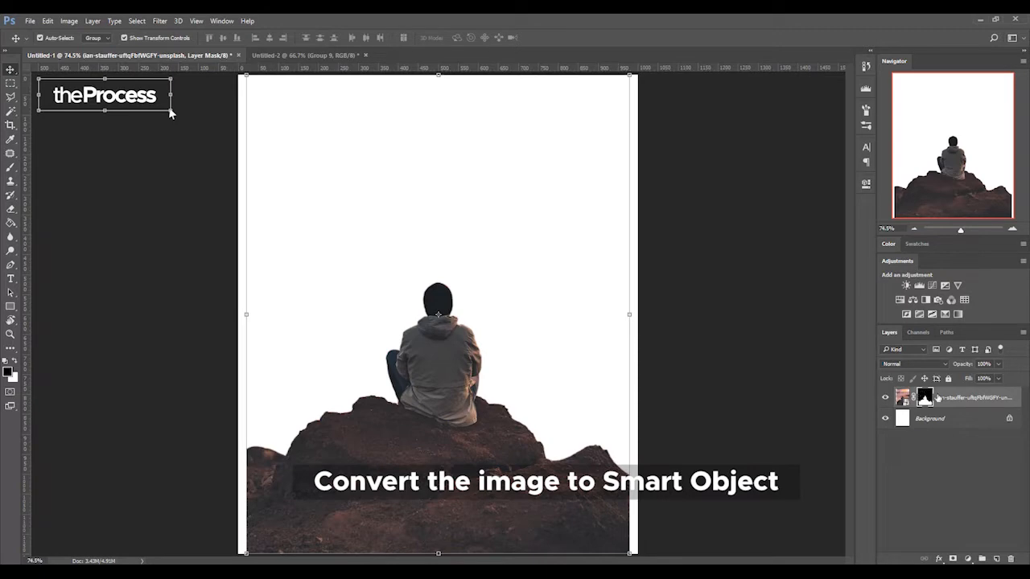
pyautogui.rightClick(937, 398)
pyautogui.click(692, 203)
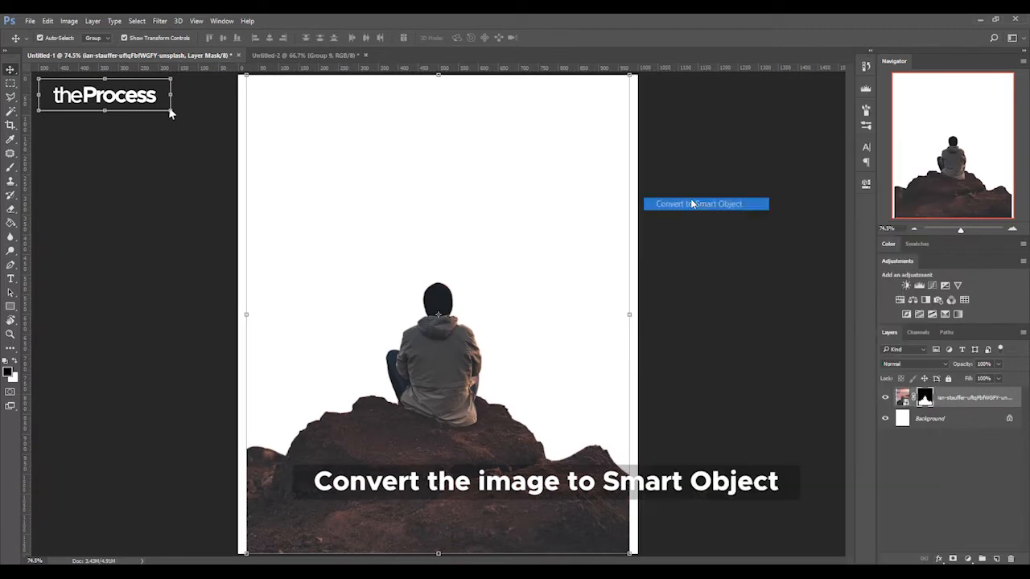
# - Enlarge the man-and-rocks cutout to span the full canvas width and move it down to the canvas's lower edge
pyautogui.moveTo(631, 282); pyautogui.dragTo(643, 272)
pyautogui.moveTo(547, 318); pyautogui.dragTo(548, 357)
pyautogui.press('Return')
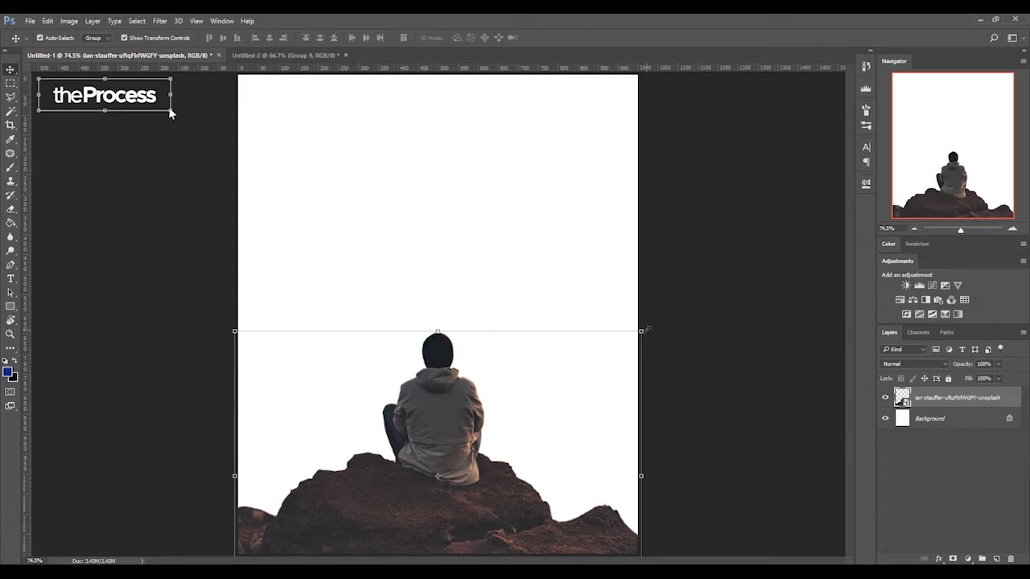
pyautogui.moveTo(451, 389)
pyautogui.mouseDown()
pyautogui.moveTo(451, 407)
pyautogui.moveTo(449, 399)
pyautogui.mouseUp()
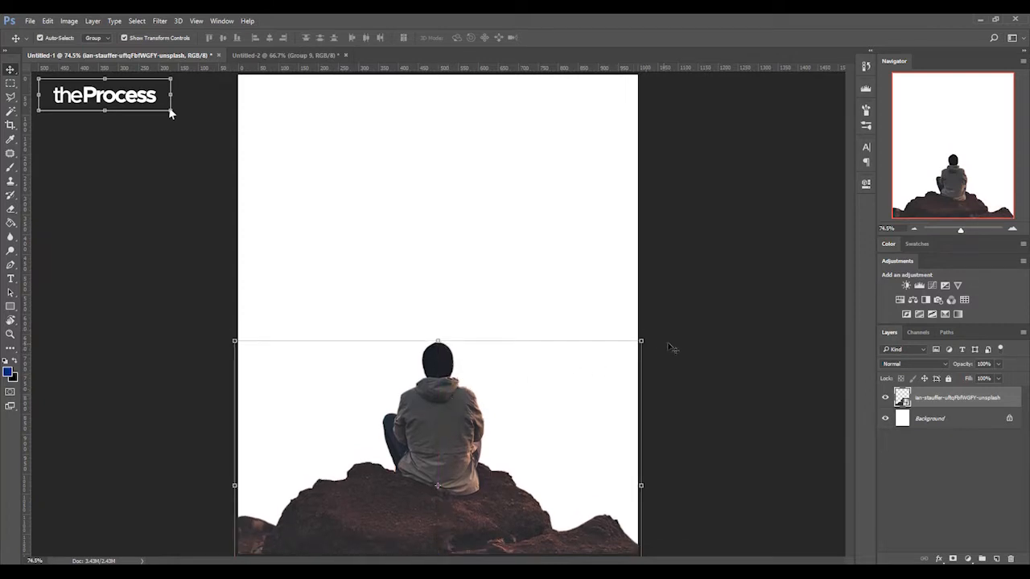
# - Scale the man-and-rocks cutout down to about 82% and nudge it slightly down at the canvas's lower edge
pyautogui.hotkey('ctrl', 't')
pyautogui.moveTo(640, 341); pyautogui.dragTo(595, 373)
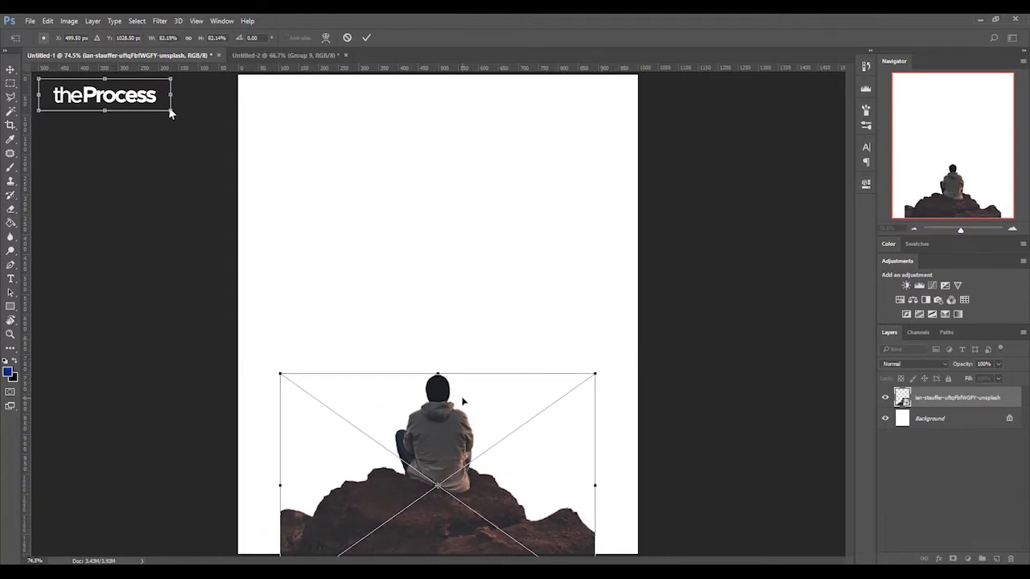
pyautogui.moveTo(448, 397); pyautogui.dragTo(446, 398)
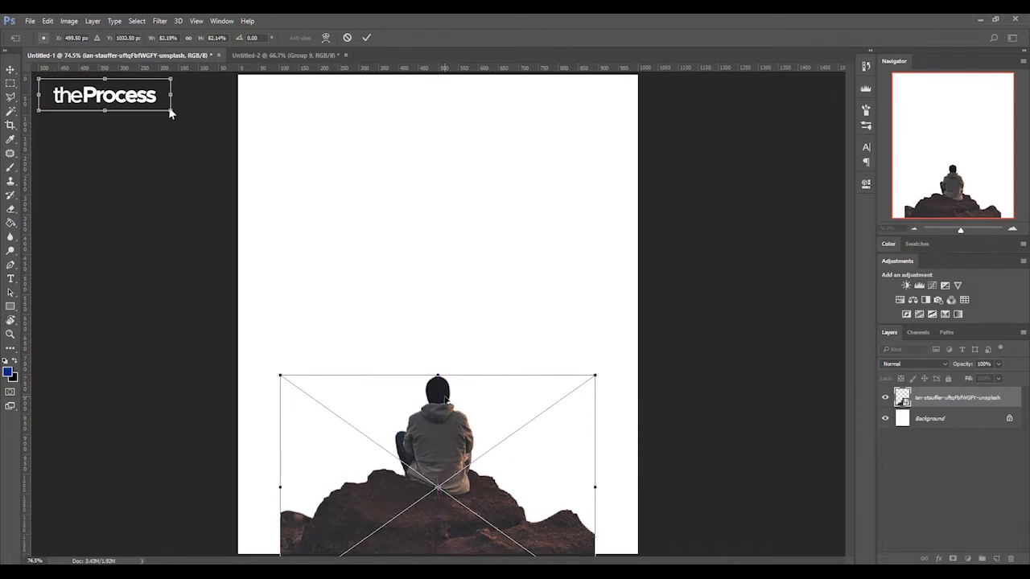
pyautogui.press('Return')
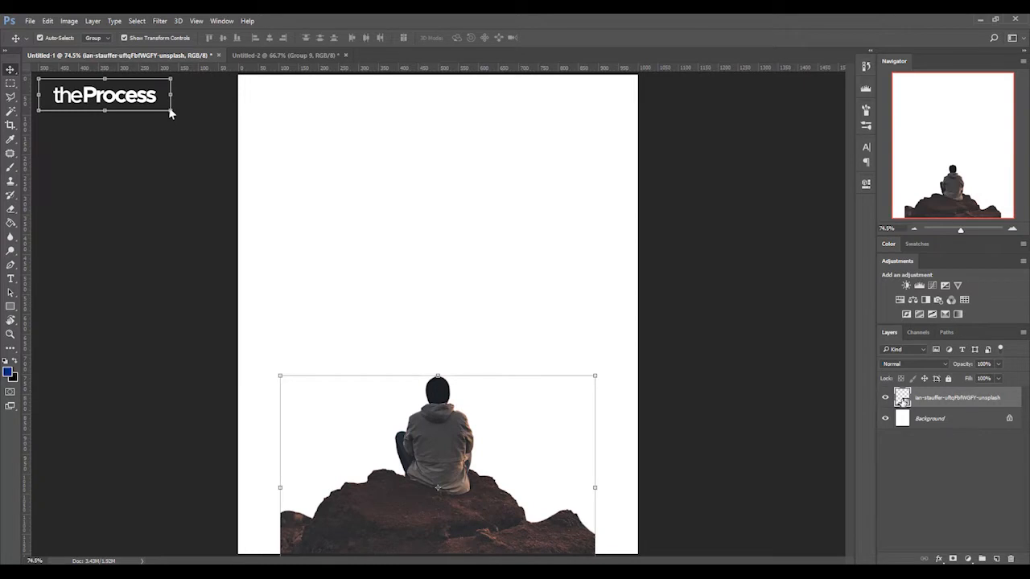
# - Open the cutout's Smart Object contents and crop its canvas outward equally on both sides to add empty space beside the rocks
pyautogui.doubleClick(469, 397)
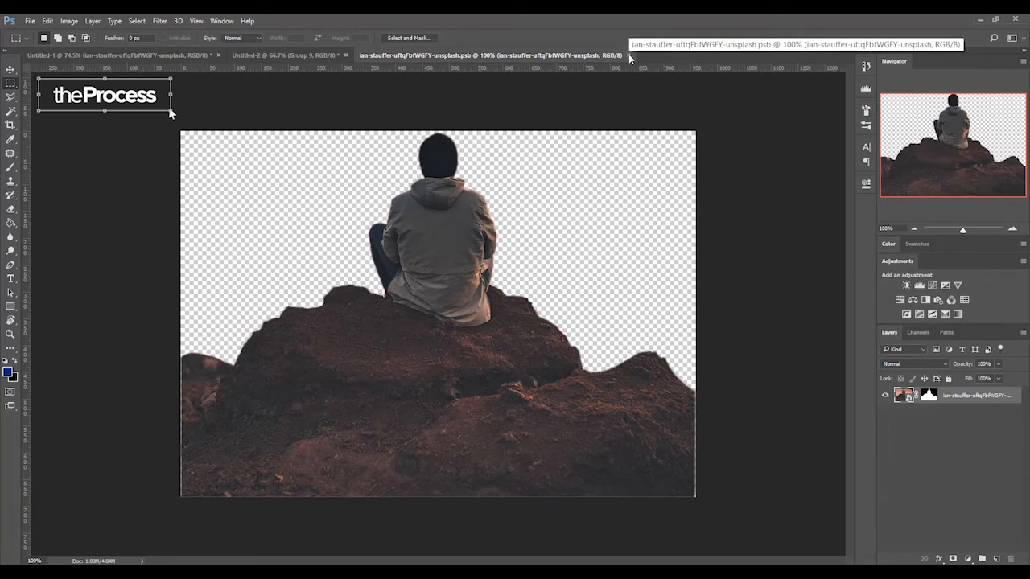
pyautogui.press('v')
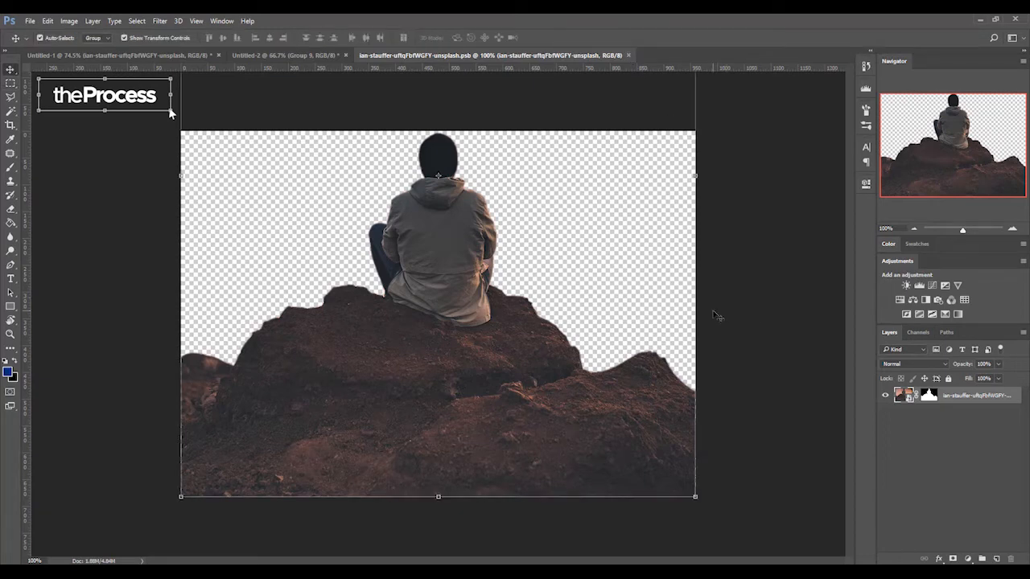
pyautogui.press('c')
pyautogui.moveTo(696, 314); pyautogui.dragTo(801, 315)
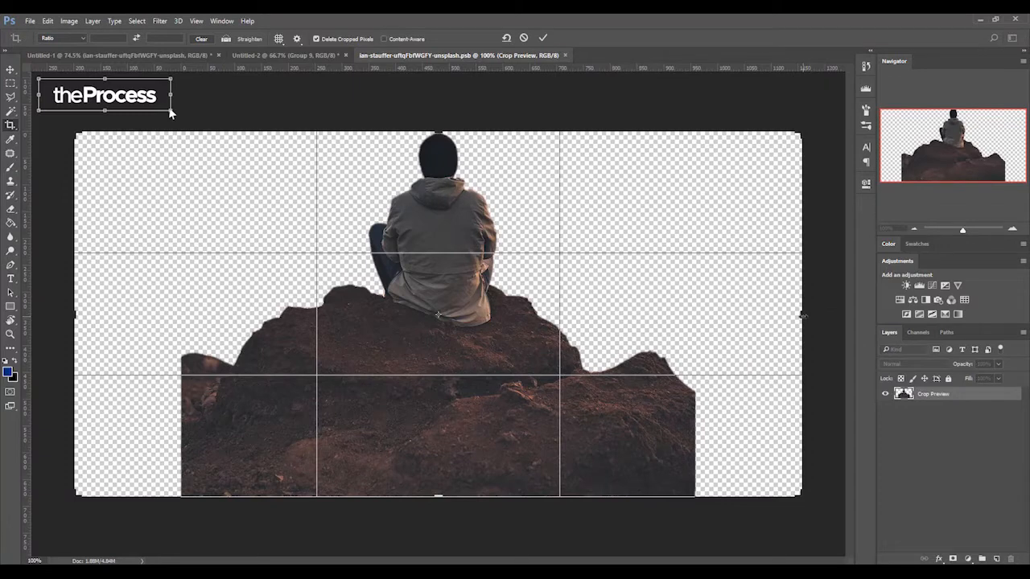
pyautogui.press('Return')
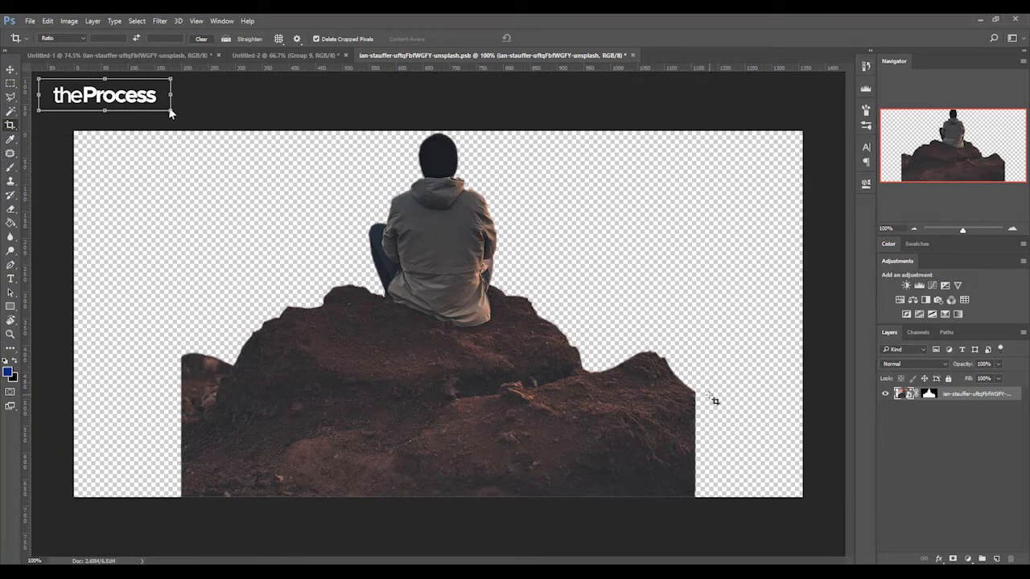
# - Outline the lower-right rocks, including some empty space beyond their outer edge, with the Magnetic Lasso
pyautogui.click(9, 95)
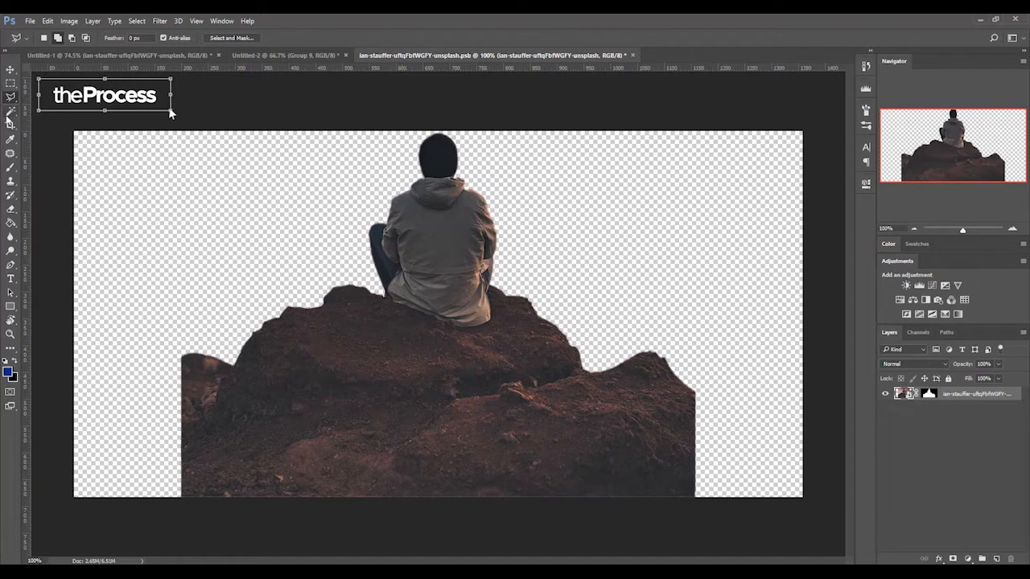
pyautogui.click(11, 98)
pyautogui.click(56, 119)
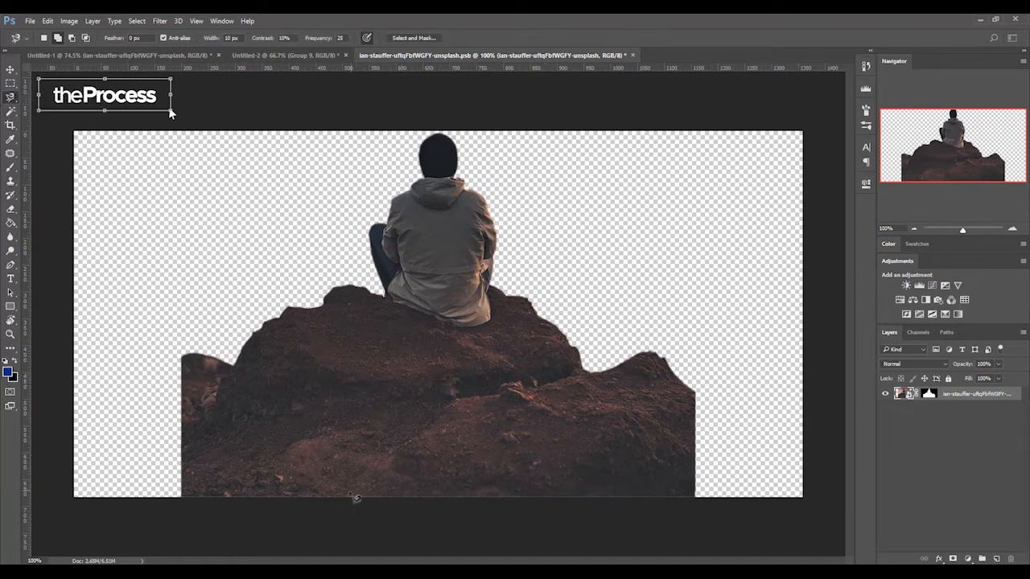
pyautogui.click(345, 494)
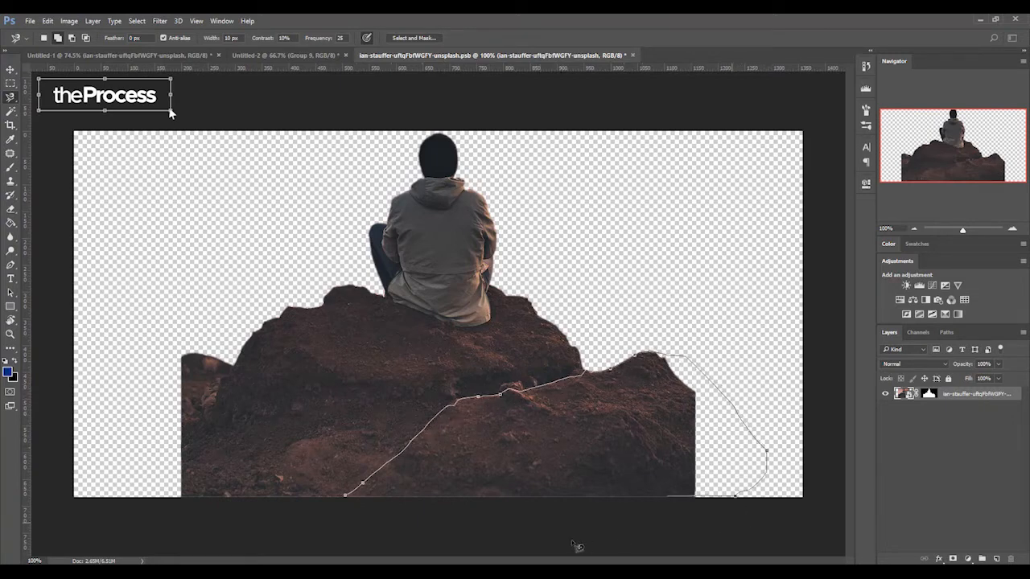
pyautogui.press('Return')
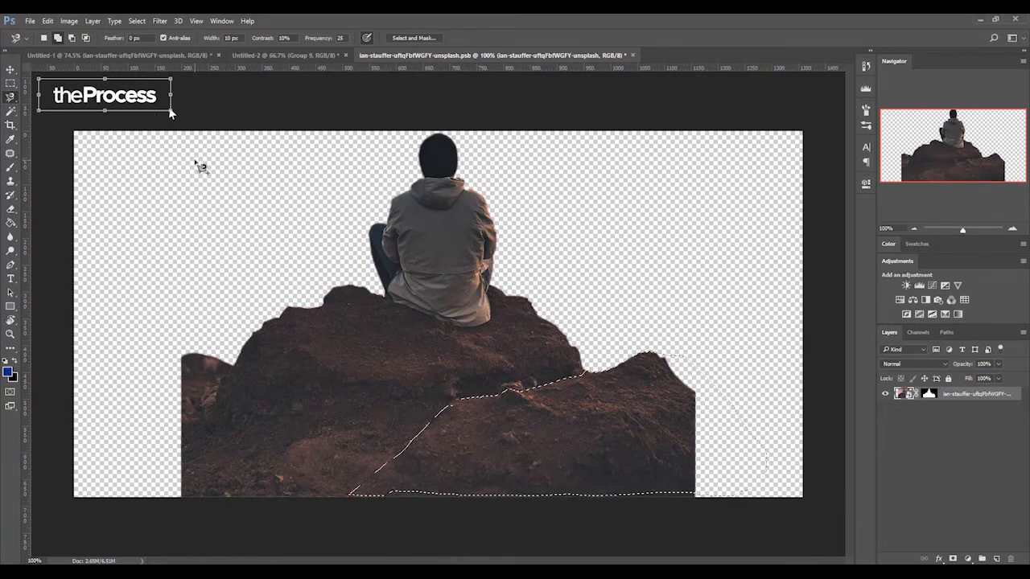
# - Try duplicating the selected rocks, undo it, and subtract the area outside the right rocks' edge from the selection
pyautogui.hotkey('ctrl', 'j')
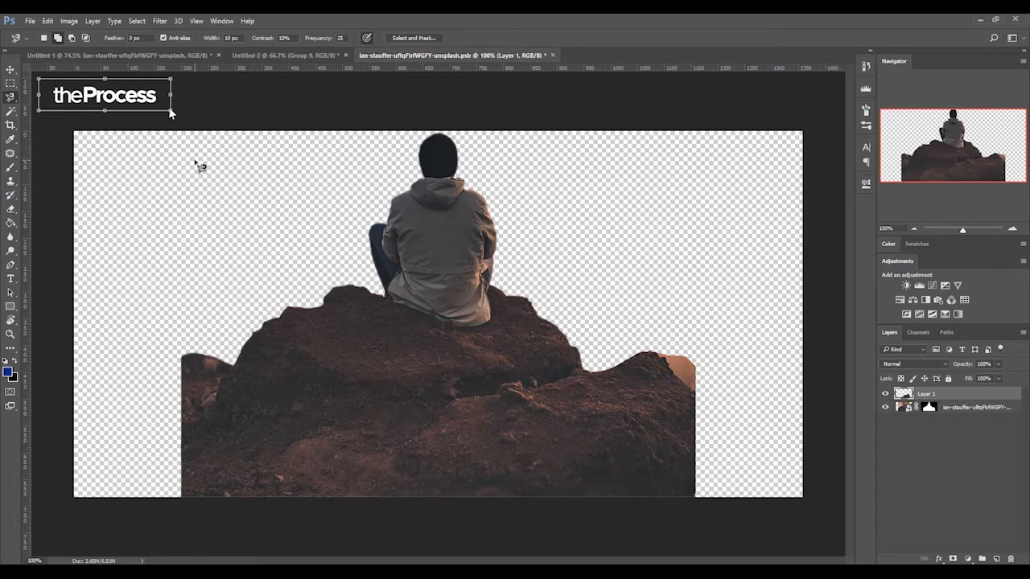
pyautogui.hotkey('ctrl', 'z')
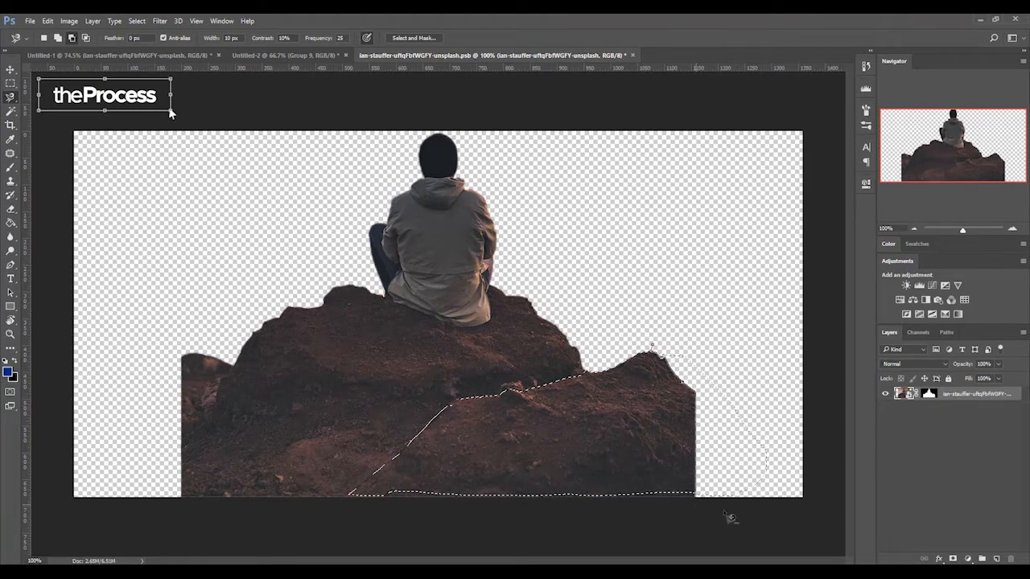
pyautogui.doubleClick(777, 395)
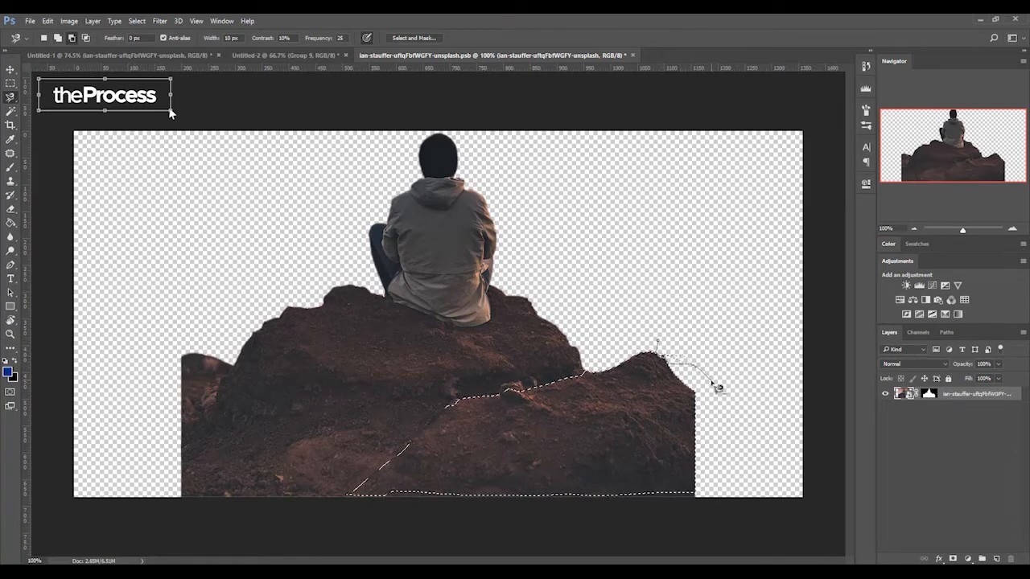
pyautogui.doubleClick(711, 347)
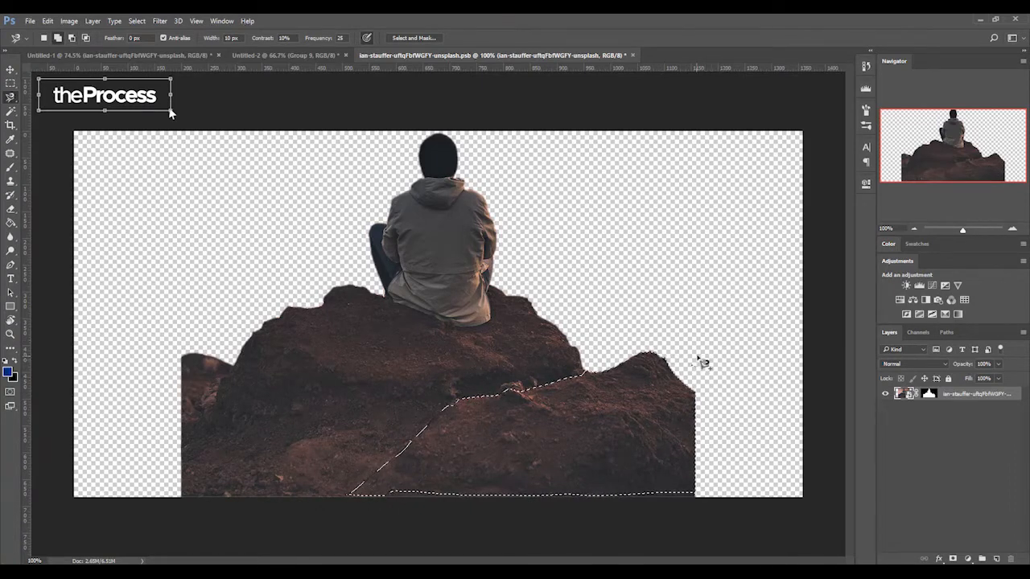
pyautogui.click(708, 353)
pyautogui.doubleClick(683, 355)
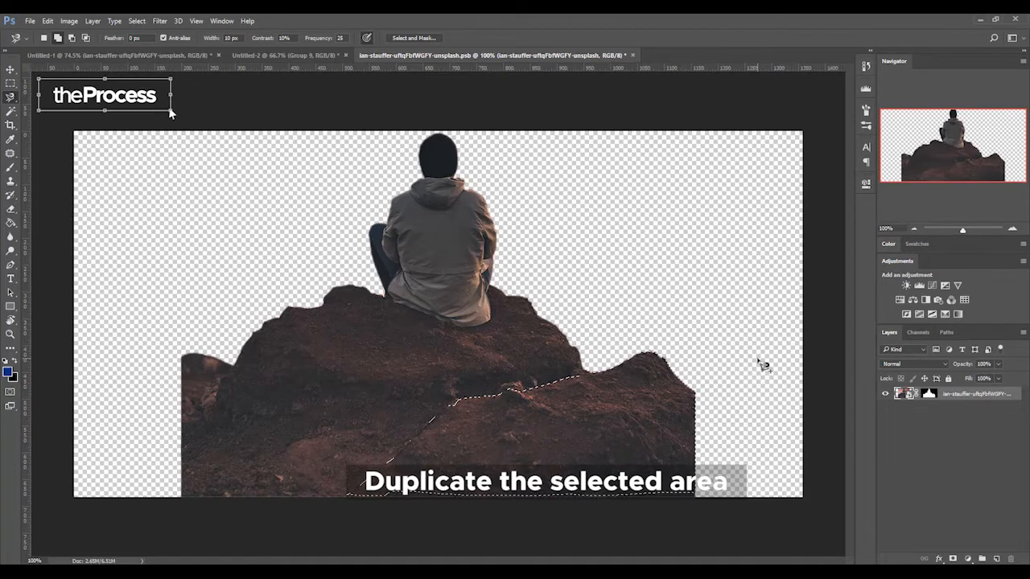
# - Copy the selected rocks to a new layer, enlarge the piece slightly, and place it to extend the rocks to the left edge
pyautogui.hotkey('ctrl', 'j')
pyautogui.press('c')
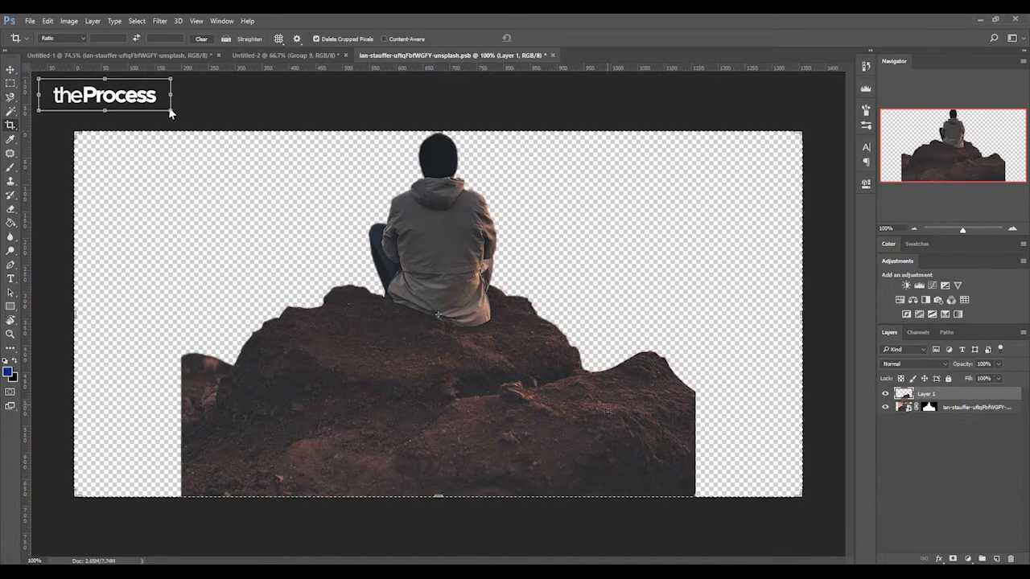
pyautogui.press('v')
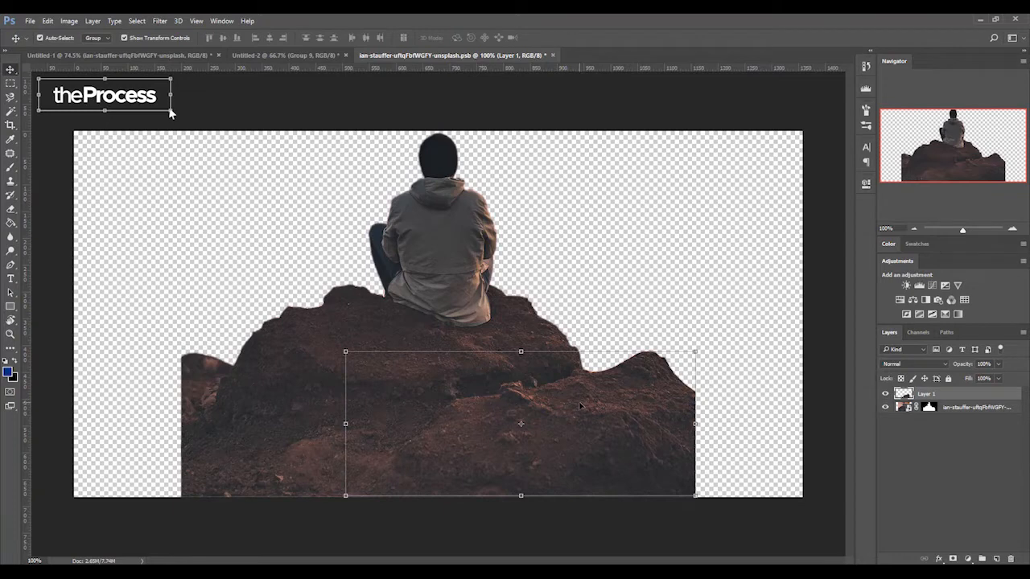
pyautogui.moveTo(610, 413); pyautogui.dragTo(147, 423)
pyautogui.moveTo(230, 496); pyautogui.dragTo(246, 510)
pyautogui.moveTo(211, 441); pyautogui.dragTo(194, 439)
pyautogui.press('Return')
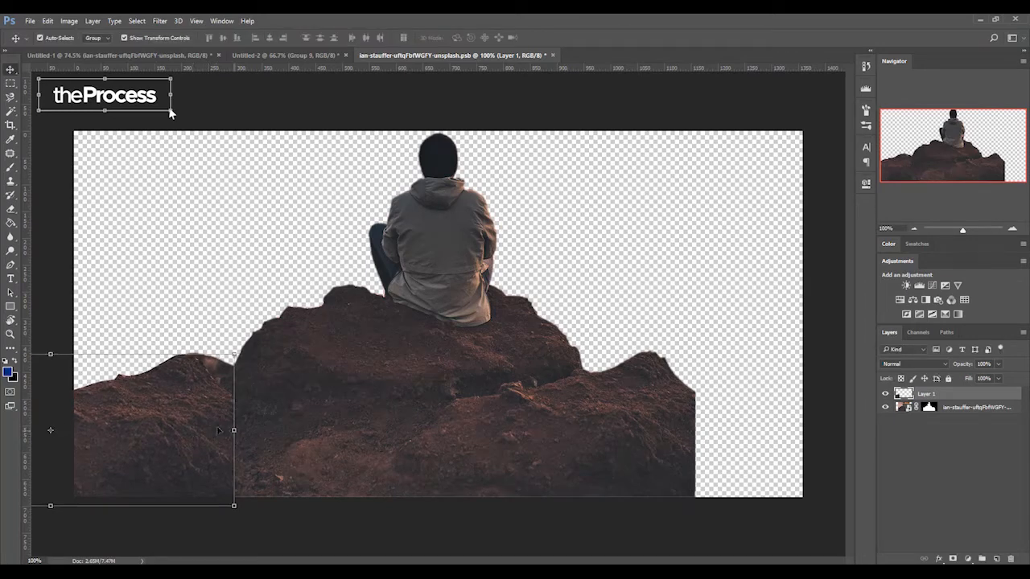
# - Duplicate the left rock piece, flip the copy horizontally, and place it to extend the rocks to the right edge
pyautogui.moveTo(127, 421); pyautogui.dragTo(561, 441)
pyautogui.hotkey('ctrl', 't')
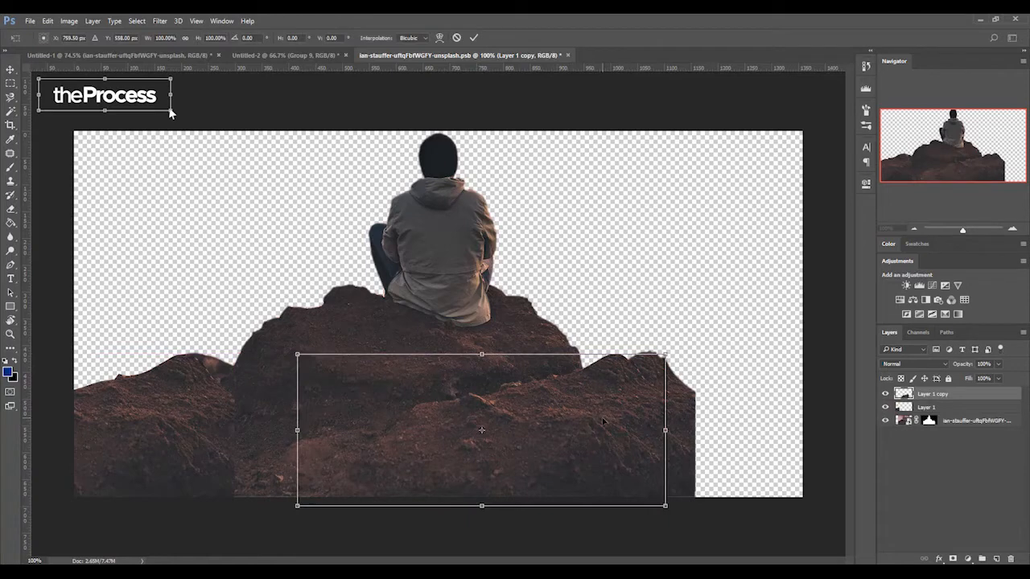
pyautogui.rightClick(604, 225)
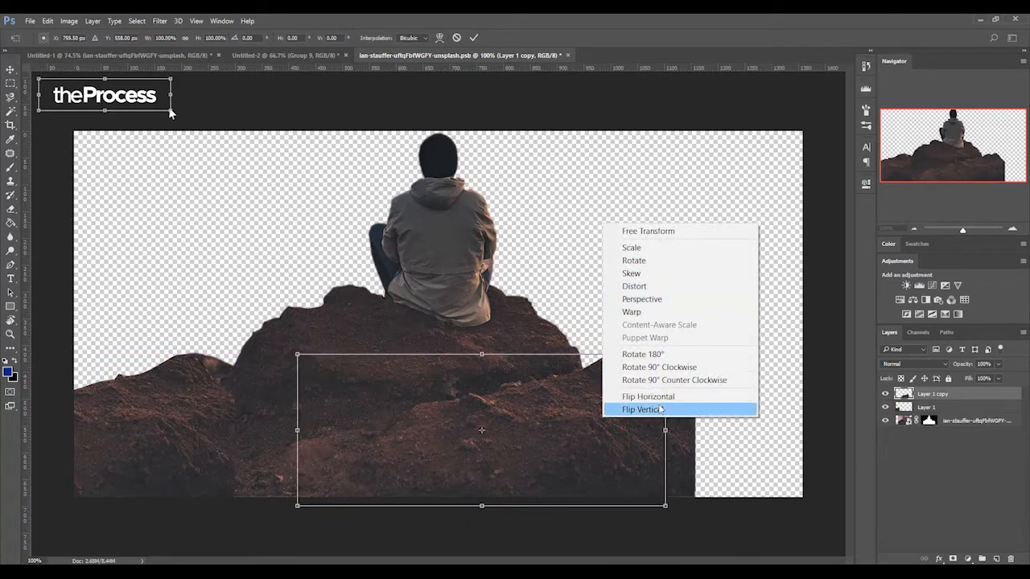
pyautogui.click(644, 397)
pyautogui.moveTo(531, 441); pyautogui.dragTo(716, 446)
pyautogui.press('Return')
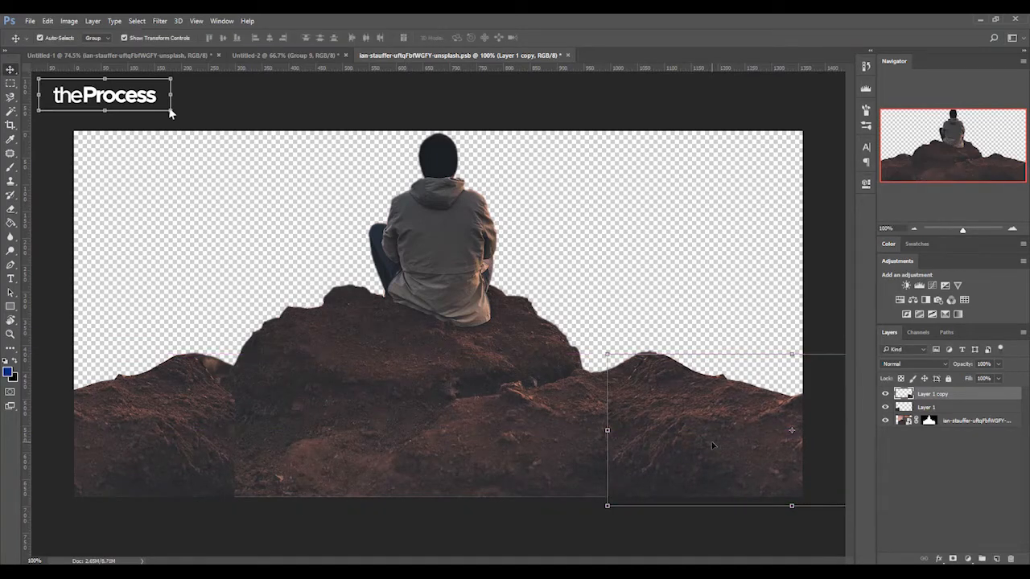
# - Blend the inner edge of the right rock piece into the original rocks with the Eraser
pyautogui.press('e')
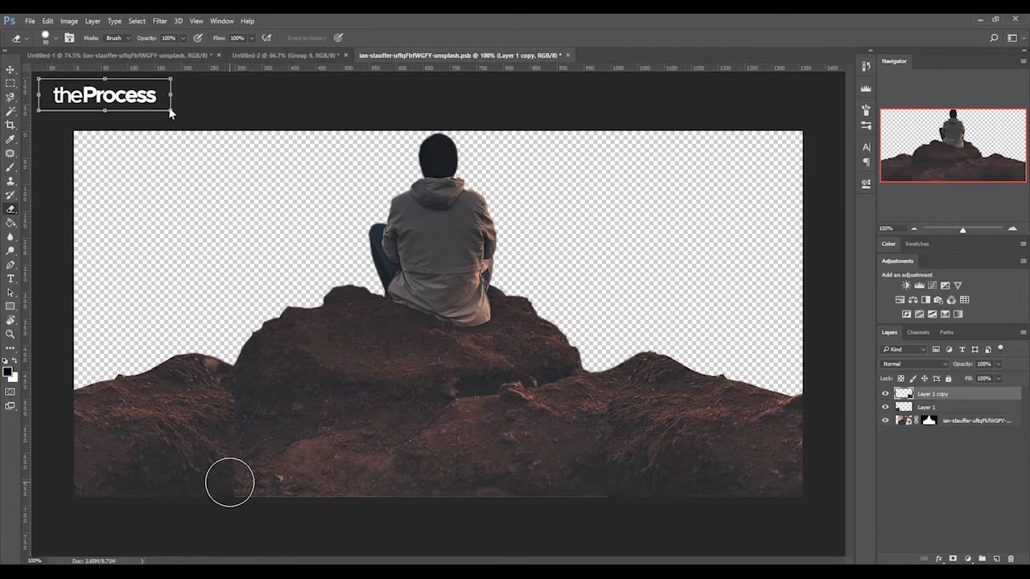
pyautogui.press('x')
pyautogui.press('x')
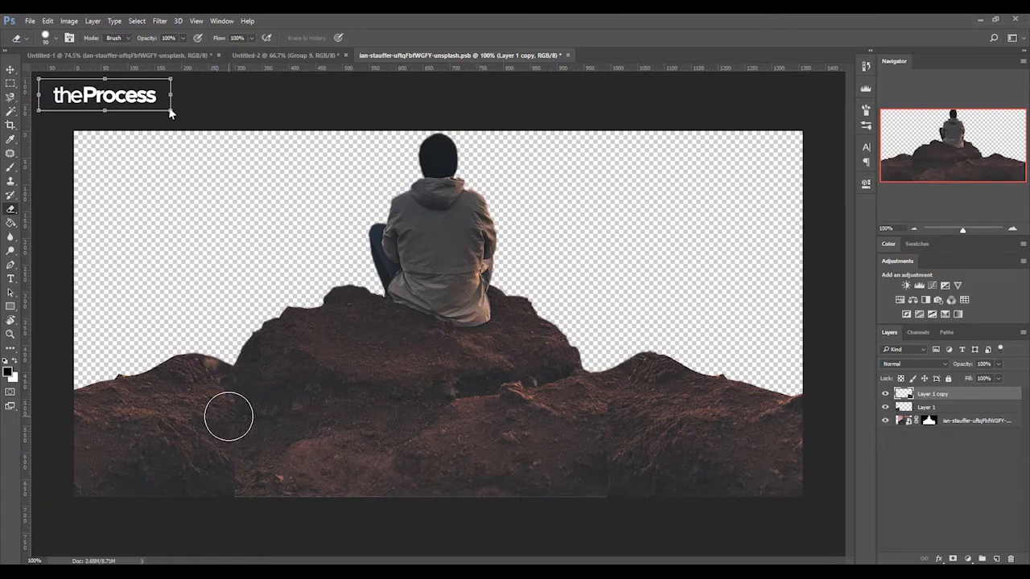
pyautogui.press('x')
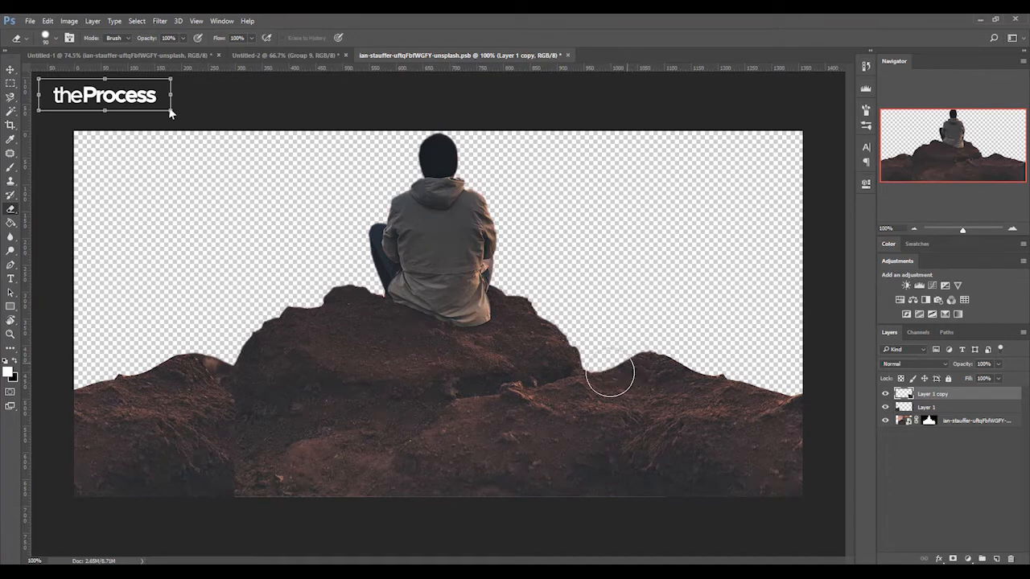
# - Erase the inner edge of the left rock piece on Layer 1 to blend it into the original rocks
pyautogui.click(905, 407)
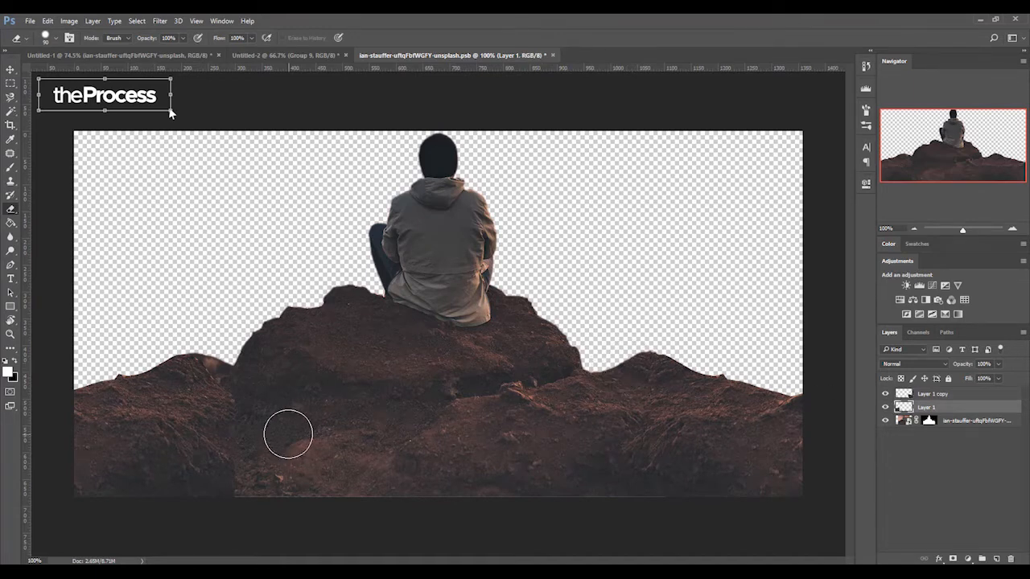
pyautogui.moveTo(191, 366)
pyautogui.mouseDown()
pyautogui.moveTo(202, 363)
pyautogui.moveTo(212, 381)
pyautogui.mouseUp()
pyautogui.moveTo(242, 433)
pyautogui.mouseDown()
pyautogui.moveTo(266, 482)
pyautogui.moveTo(244, 490)
pyautogui.moveTo(267, 501)
pyautogui.moveTo(255, 486)
pyautogui.mouseUp()
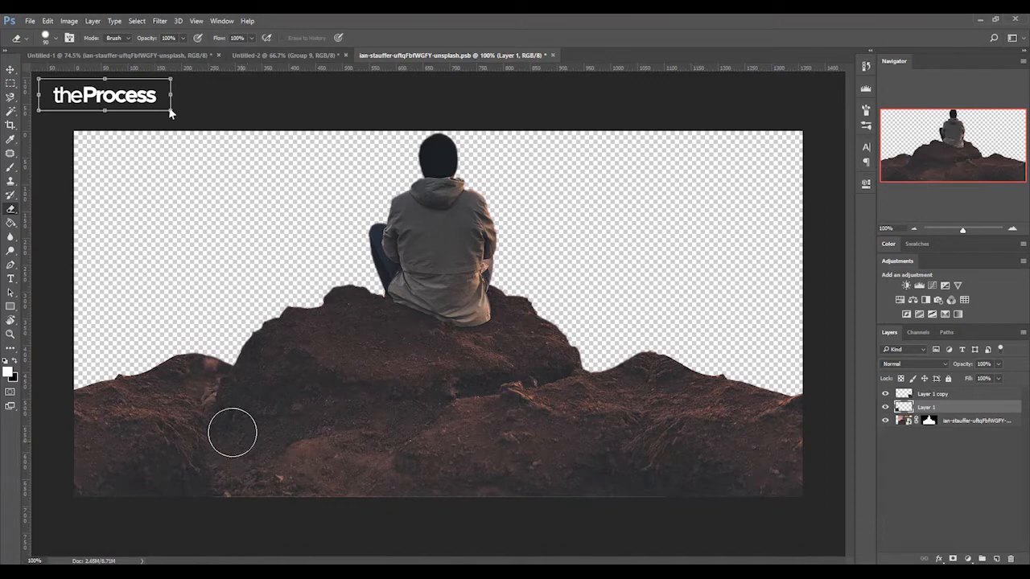
pyautogui.hotkey('ctrl', 't')
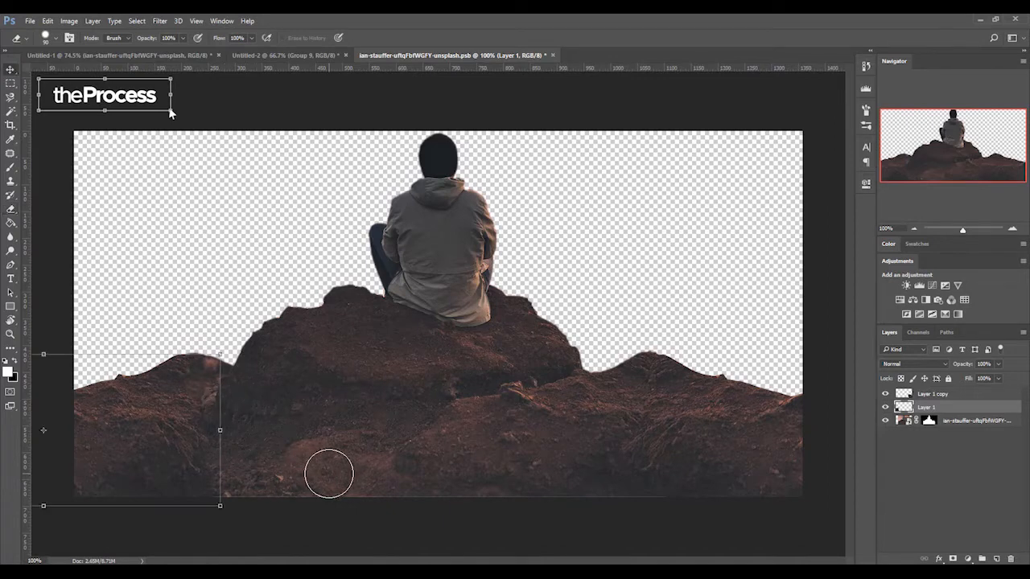
pyautogui.press('v')
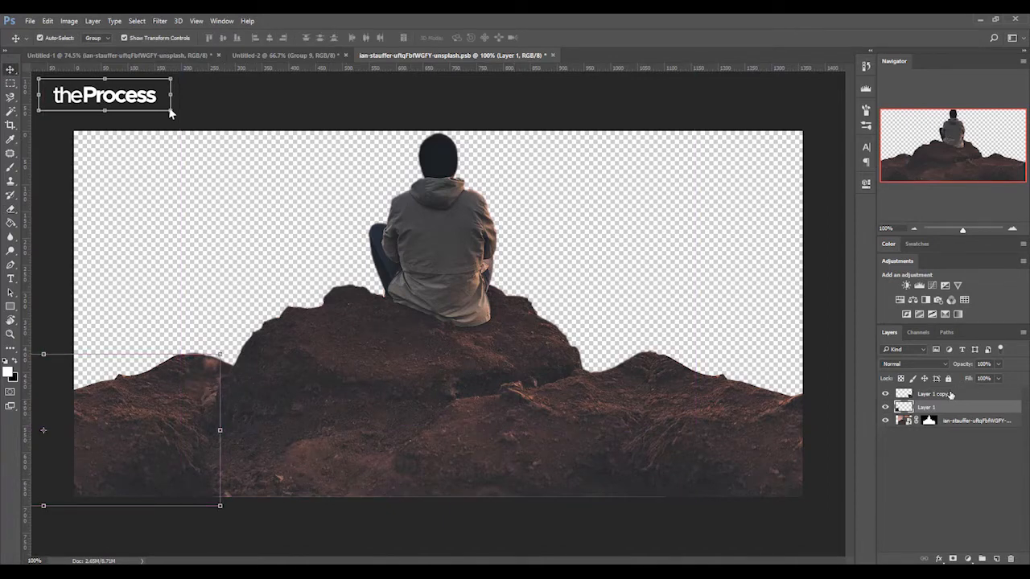
# - Save the Smart Object contents, return to the Untitled-1 flyer document, and clear the selection there
pyautogui.hotkey('ctrl', 's')
pyautogui.click(183, 57)
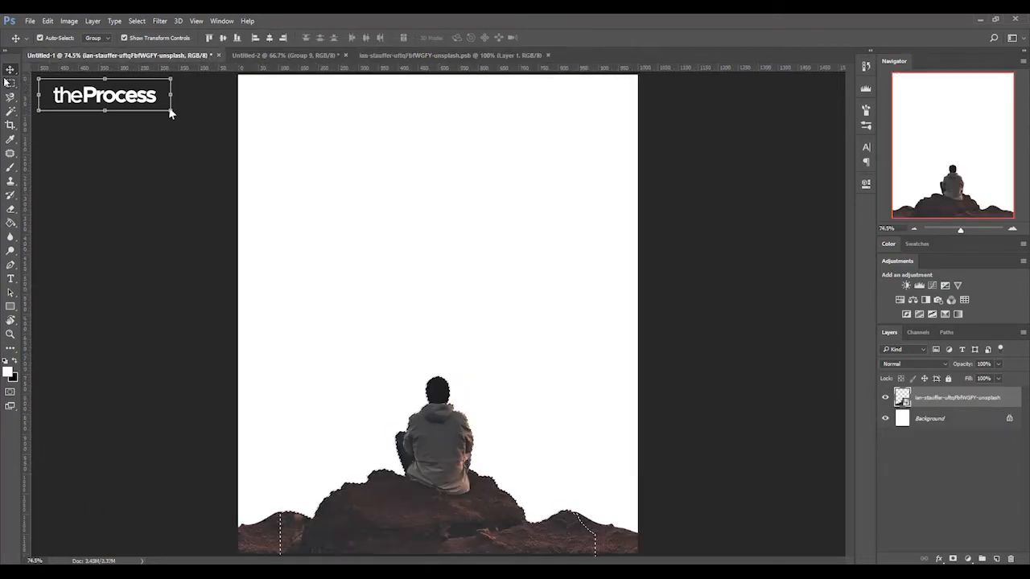
pyautogui.hotkey('ctrl', 'd')
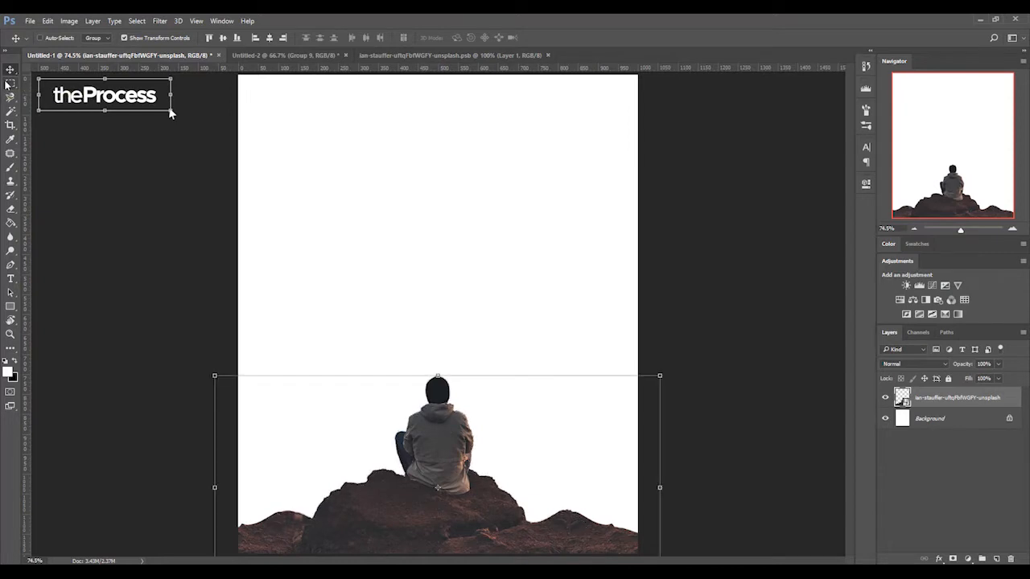
# - Scale the extended cutout to about 75% so the rocks span the canvas width, and reposition it at the lower edge
pyautogui.moveTo(660, 376); pyautogui.dragTo(643, 387)
pyautogui.moveTo(552, 433); pyautogui.dragTo(547, 412)
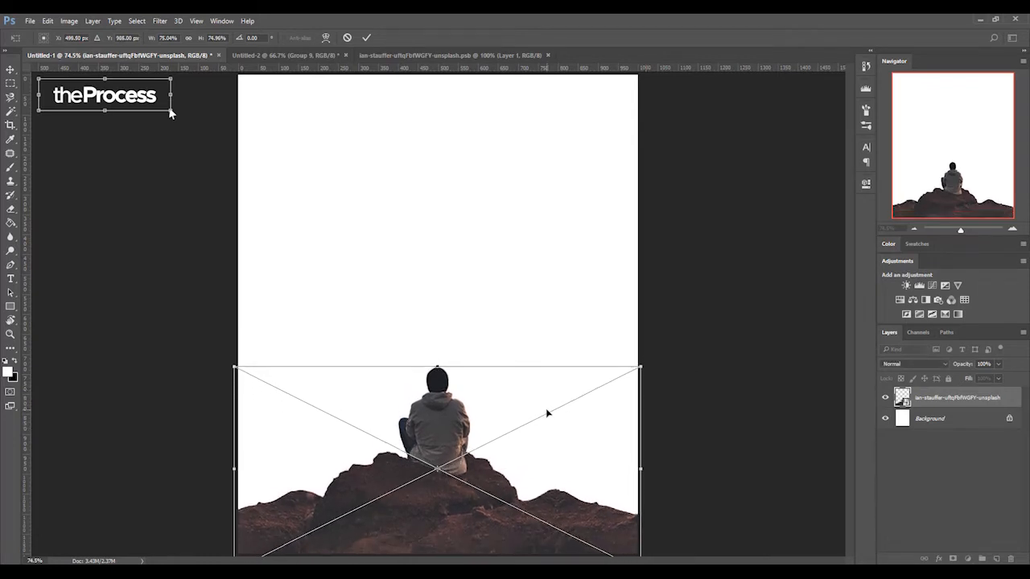
pyautogui.press('Return')
pyautogui.moveTo(447, 416); pyautogui.dragTo(446, 419)
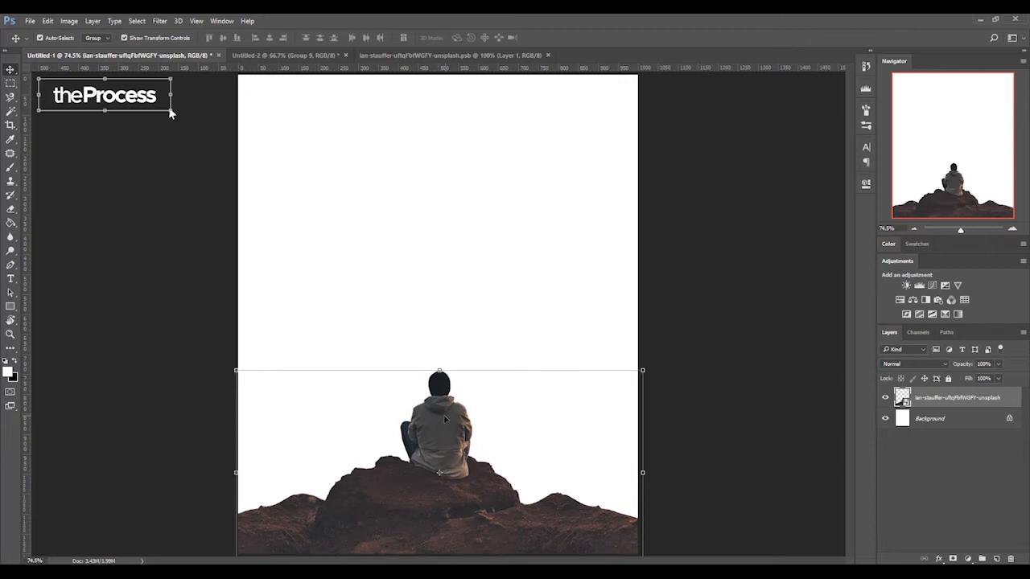
# - Place the city skyline photo from the SF folder on the flyer and move its layer below the man-and-rocks cutout
pyautogui.hotkey('alt', 'Tab')
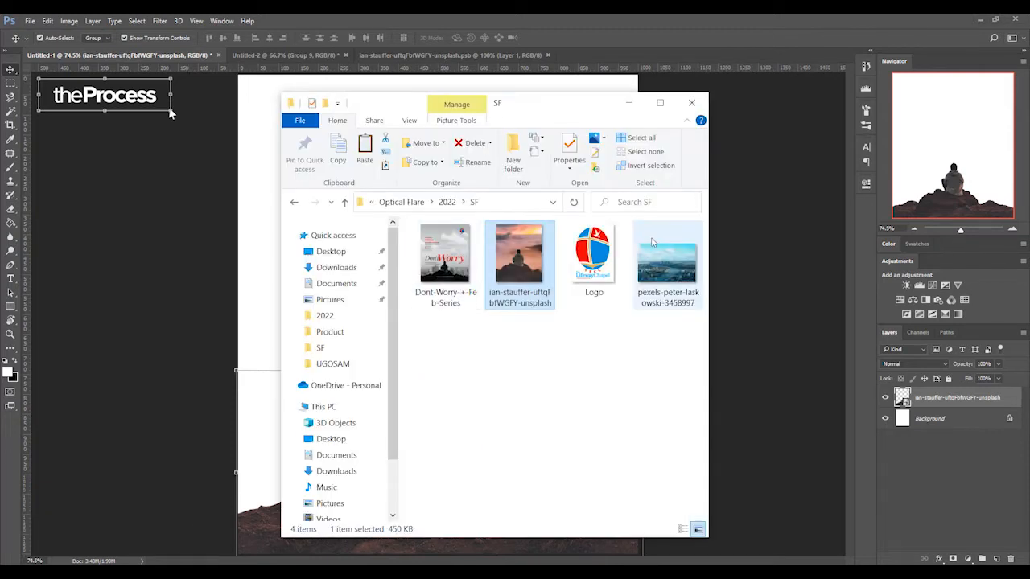
pyautogui.click(664, 268)
pyautogui.moveTo(598, 270); pyautogui.dragTo(256, 257)
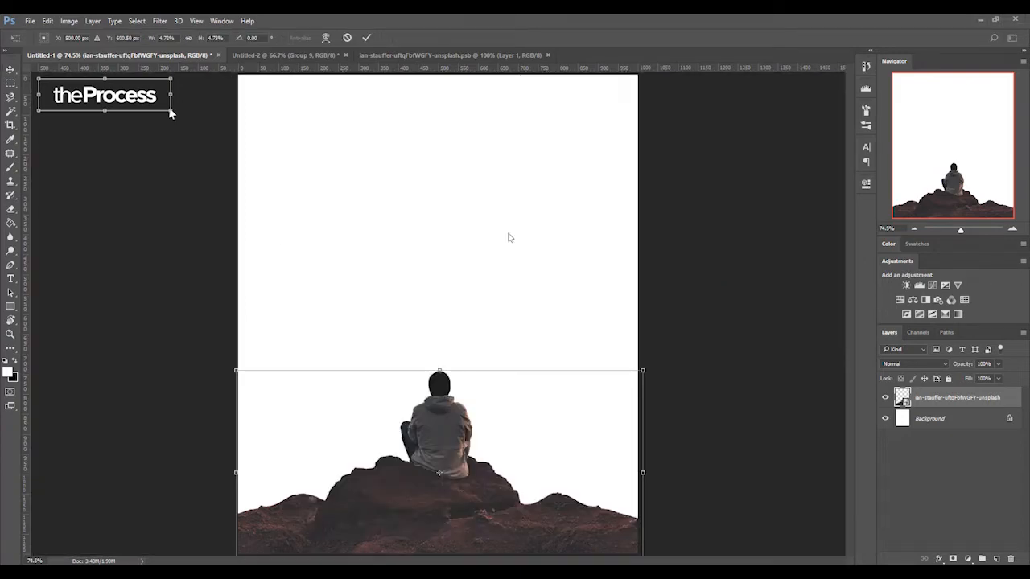
pyautogui.press('Return')
pyautogui.moveTo(958, 404); pyautogui.dragTo(950, 440)
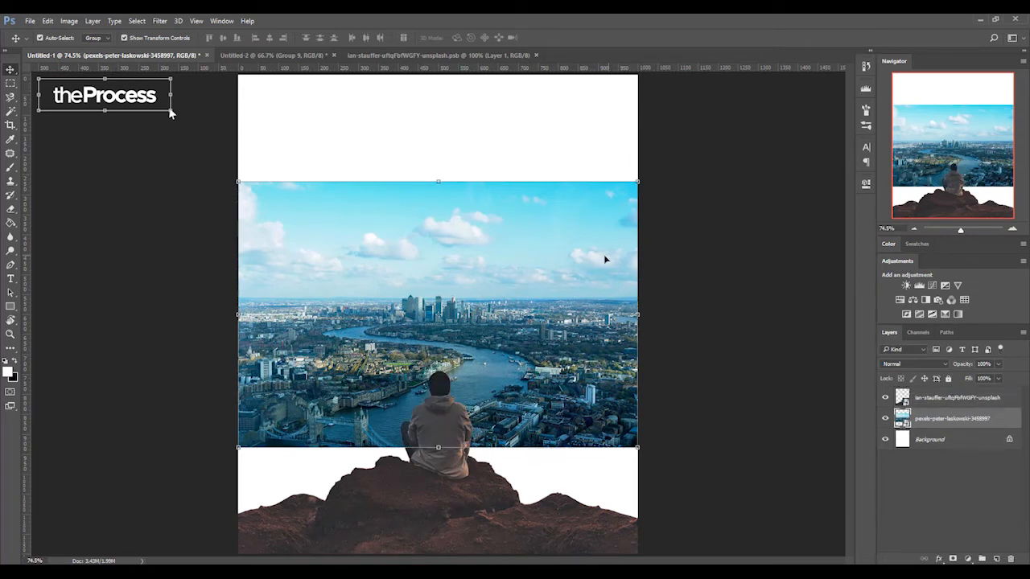
# - Scale the city photo to about 15.6% and reposition it so it covers the whole canvas with the skyline behind the man
pyautogui.hotkey('ctrl', 't')
pyautogui.moveTo(638, 181); pyautogui.dragTo(711, 113)
pyautogui.moveTo(591, 161); pyautogui.dragTo(572, 246)
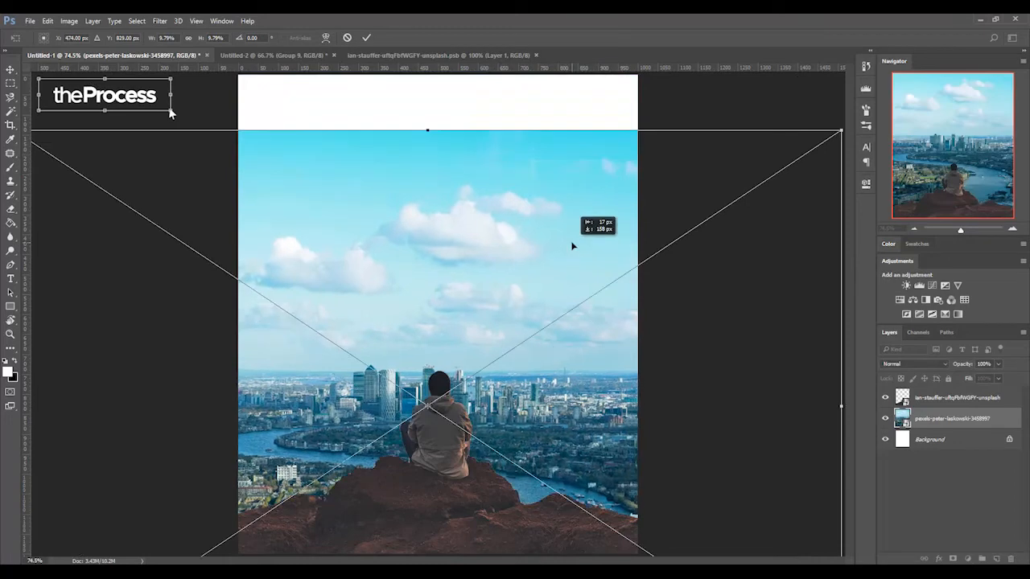
pyautogui.scroll(-3, 572, 246)
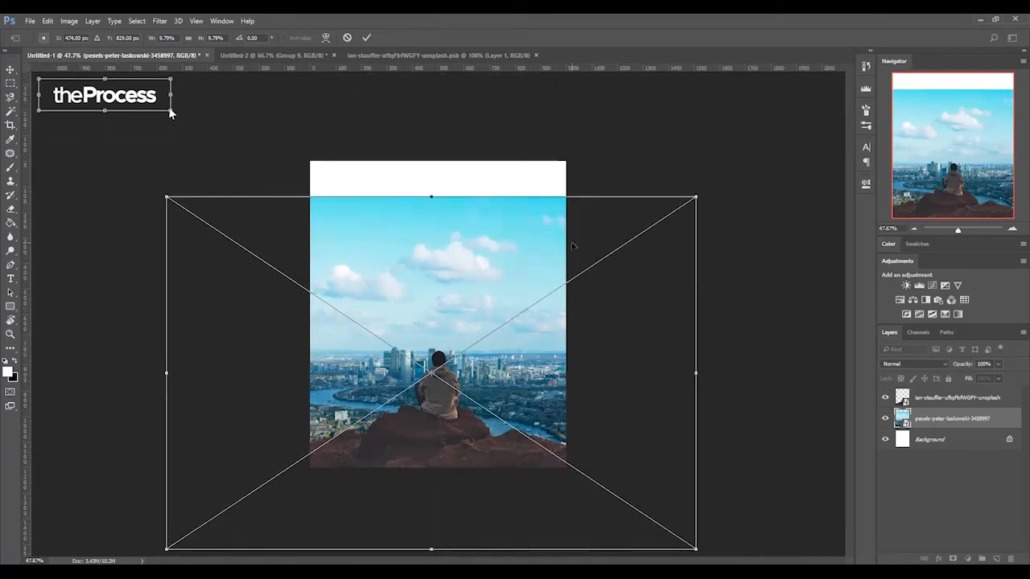
pyautogui.moveTo(697, 196); pyautogui.dragTo(855, 90)
pyautogui.moveTo(609, 179); pyautogui.dragTo(631, 207)
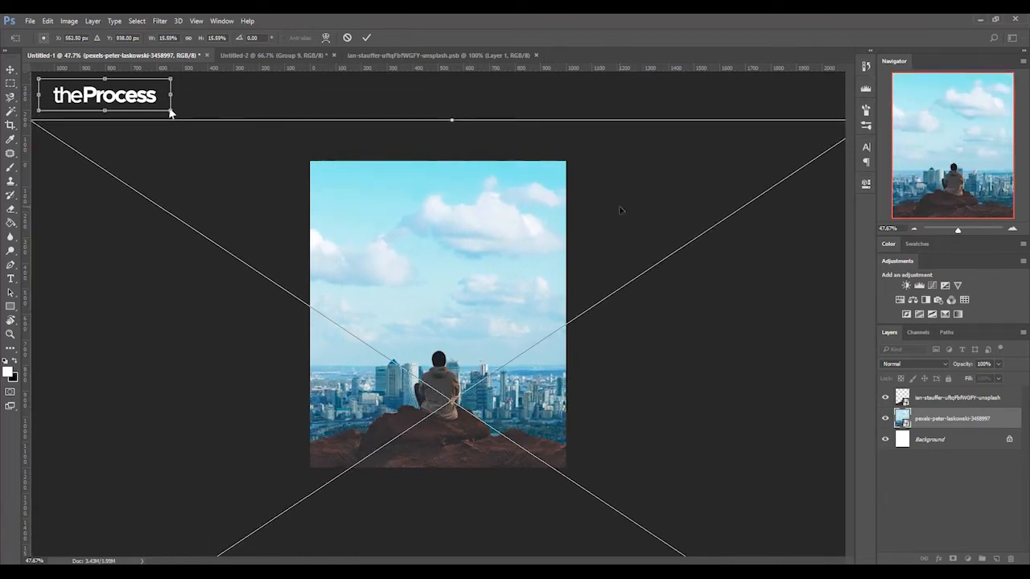
pyautogui.press('Return')
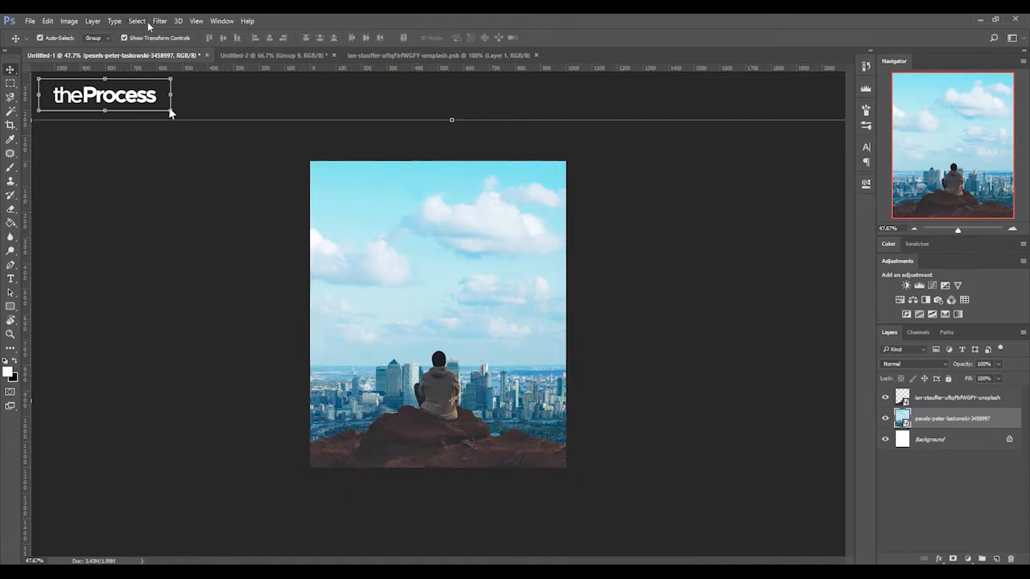
# - Apply a 13.9-pixel Gaussian Blur to the city photo and add a Black & White adjustment layer above it
pyautogui.click(158, 21)
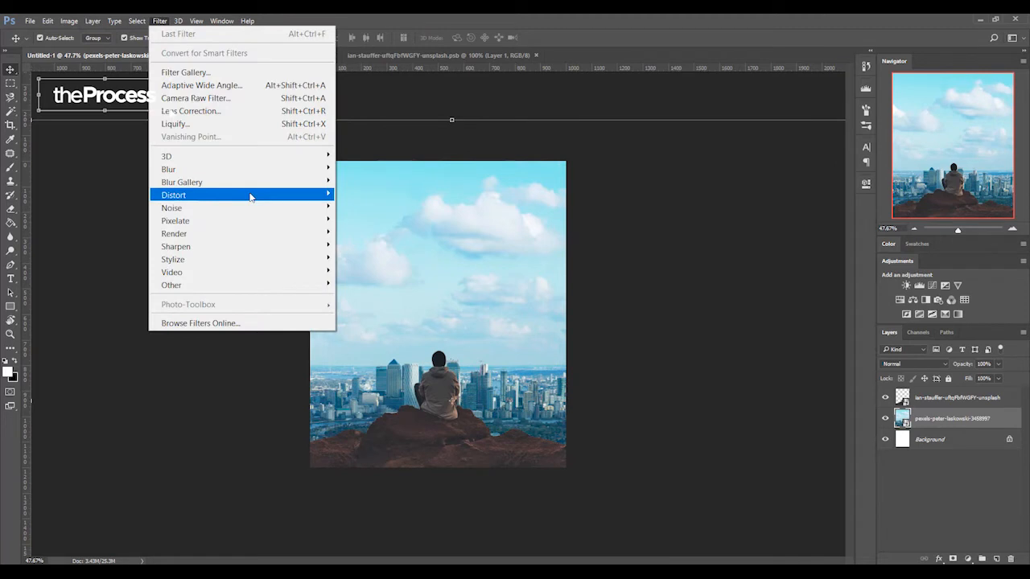
pyautogui.moveTo(314, 171)
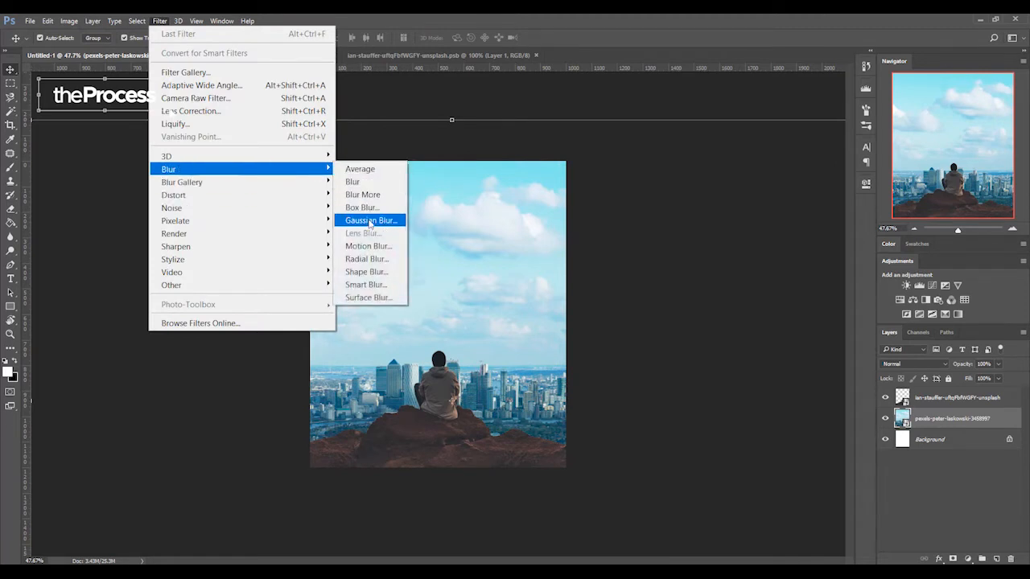
pyautogui.click(368, 220)
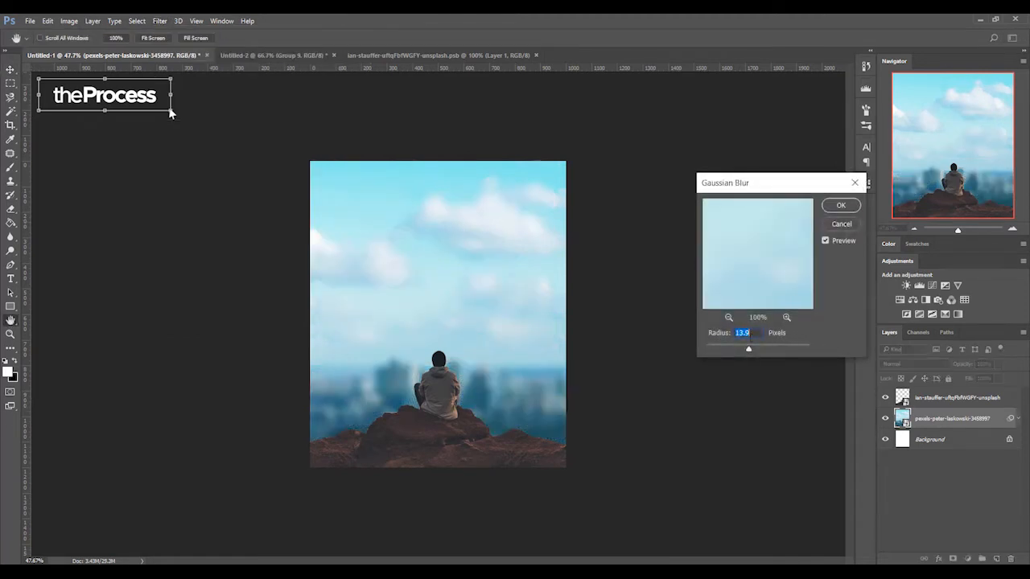
pyautogui.click(837, 206)
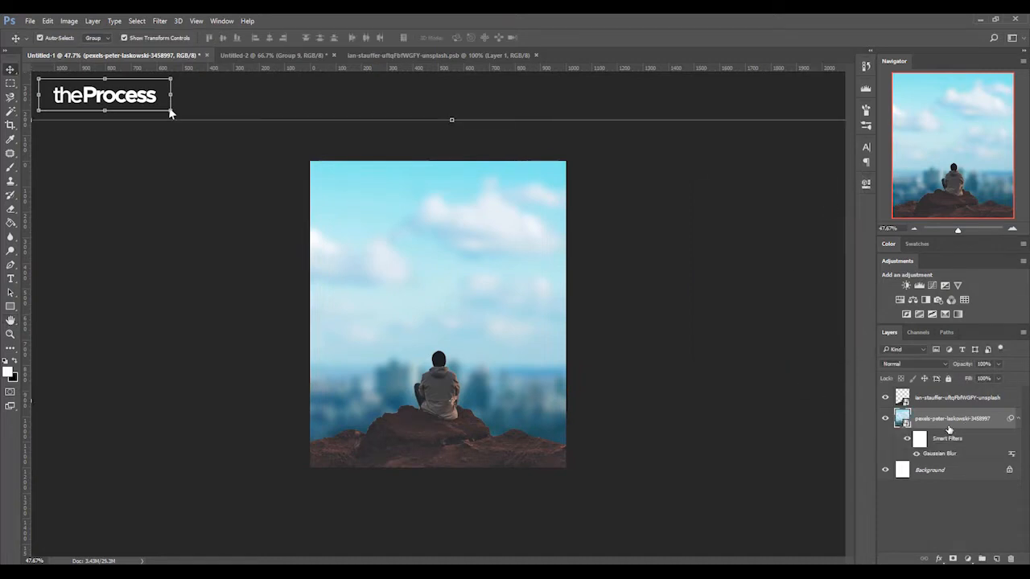
pyautogui.click(925, 300)
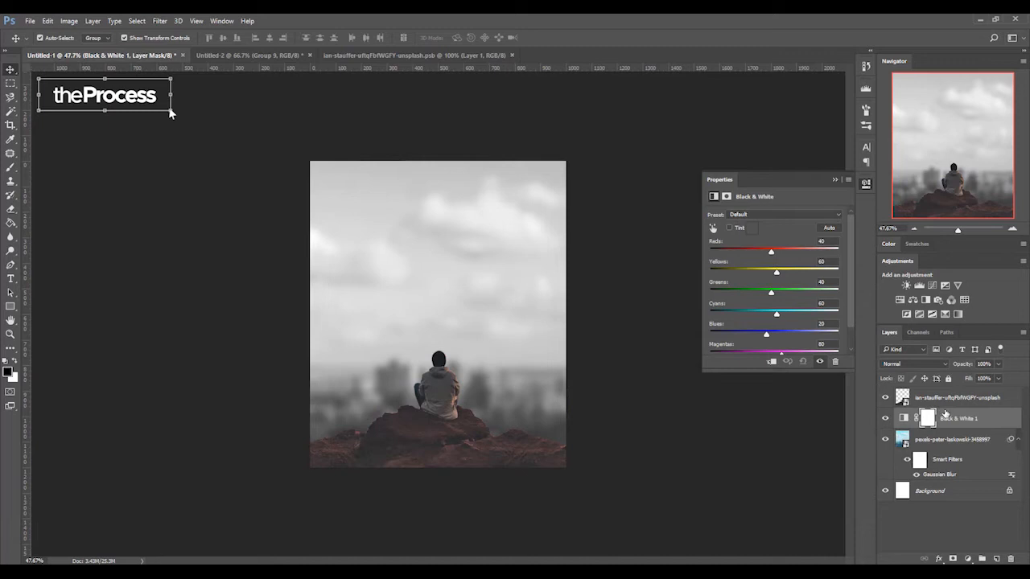
# - Add a Hue/Saturation adjustment with saturation -93 above the man-and-rocks cutout and clip it to that layer
pyautogui.click(938, 396)
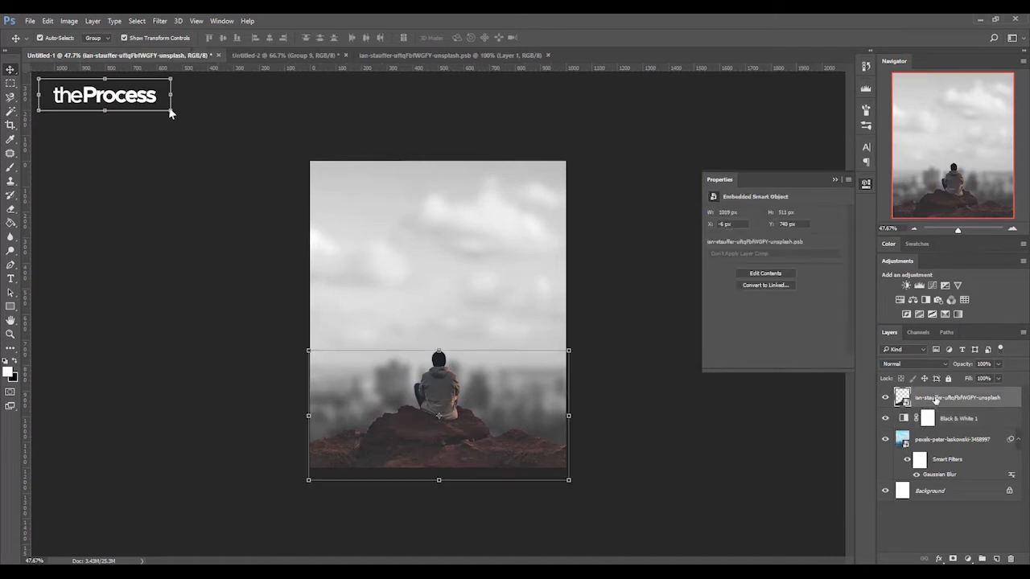
pyautogui.click(900, 301)
pyautogui.moveTo(719, 276); pyautogui.dragTo(705, 278)
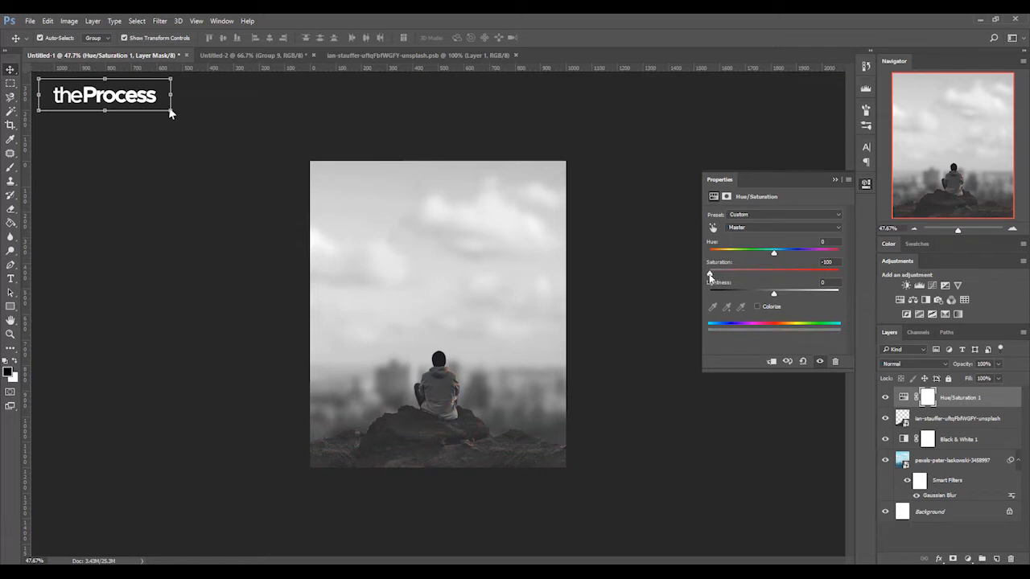
pyautogui.click(955, 419)
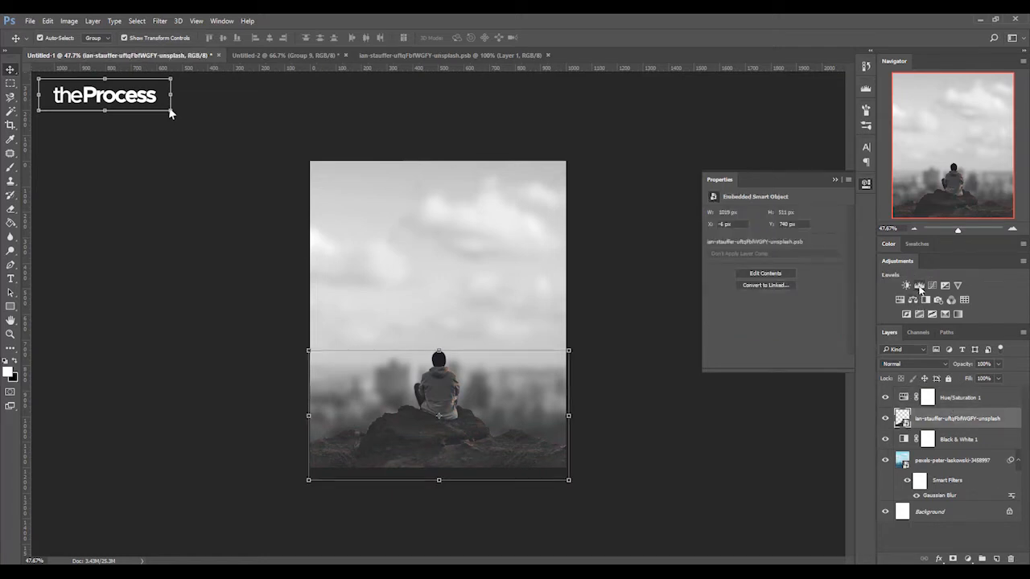
pyautogui.click(903, 397)
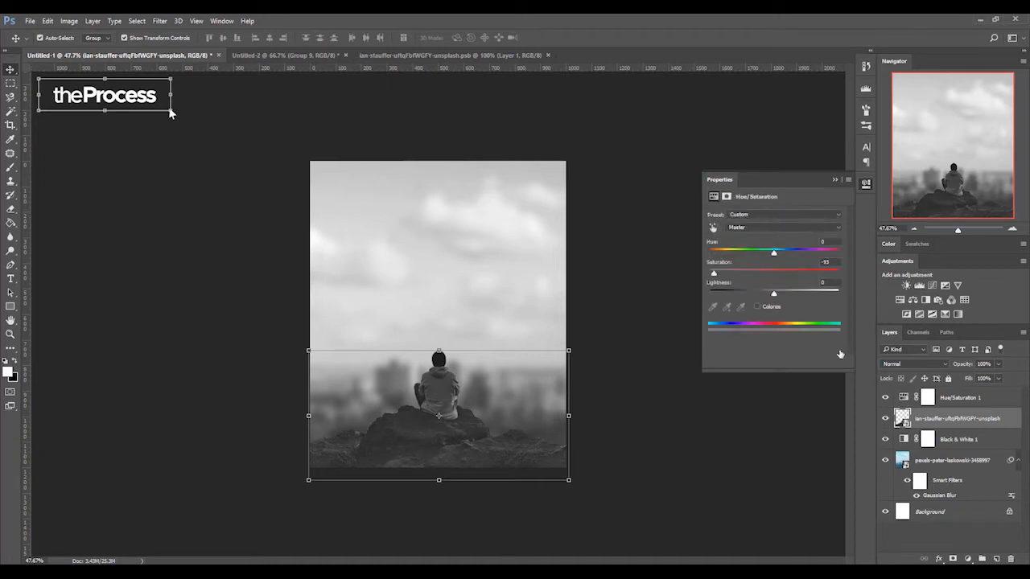
pyautogui.click(772, 362)
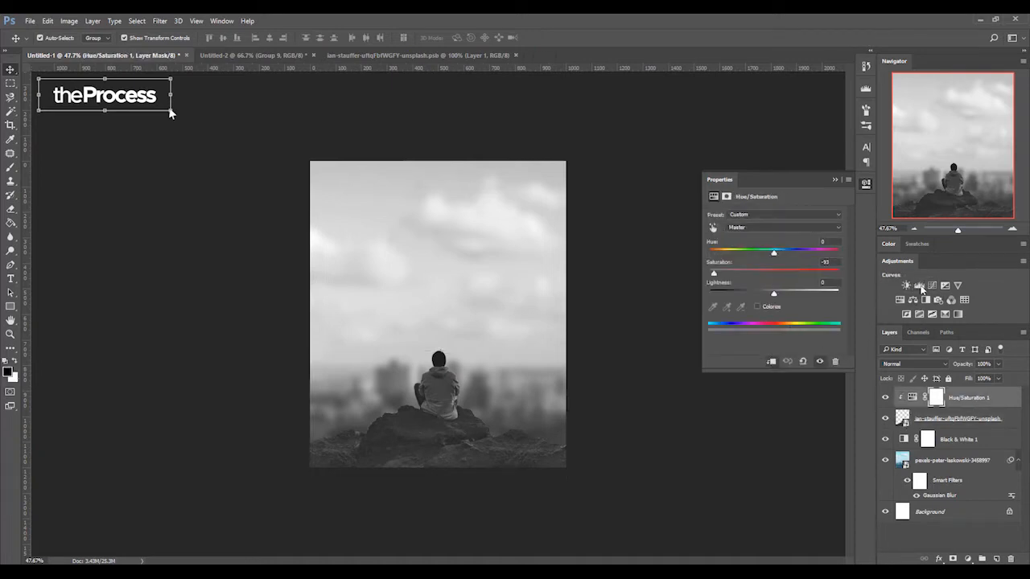
# - Add a Levels adjustment clipped to the man-and-rocks cutout, with input levels of 39, 0.81 and 227
pyautogui.click(919, 287)
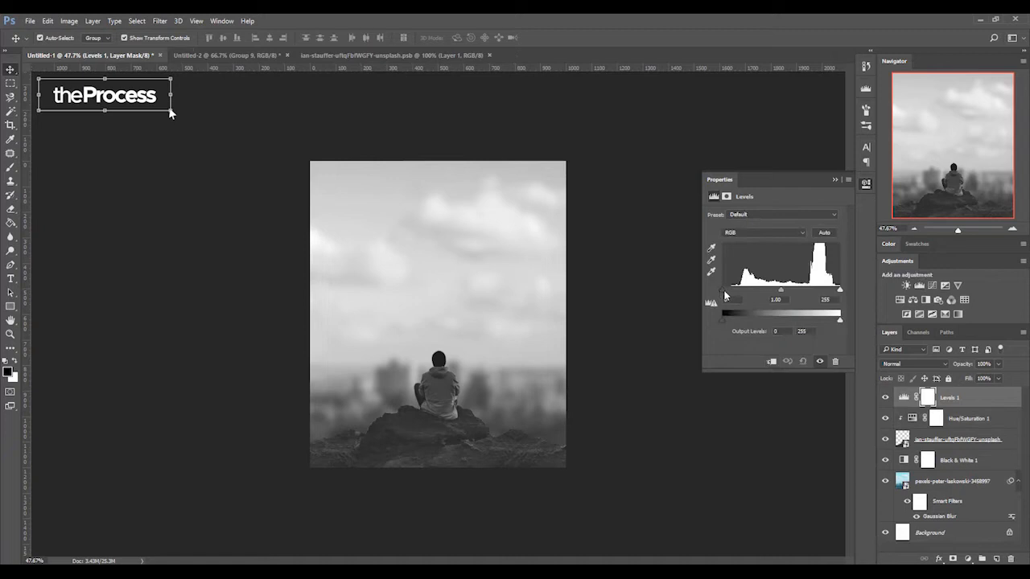
pyautogui.moveTo(723, 288); pyautogui.dragTo(736, 290)
pyautogui.moveTo(840, 291); pyautogui.dragTo(817, 290)
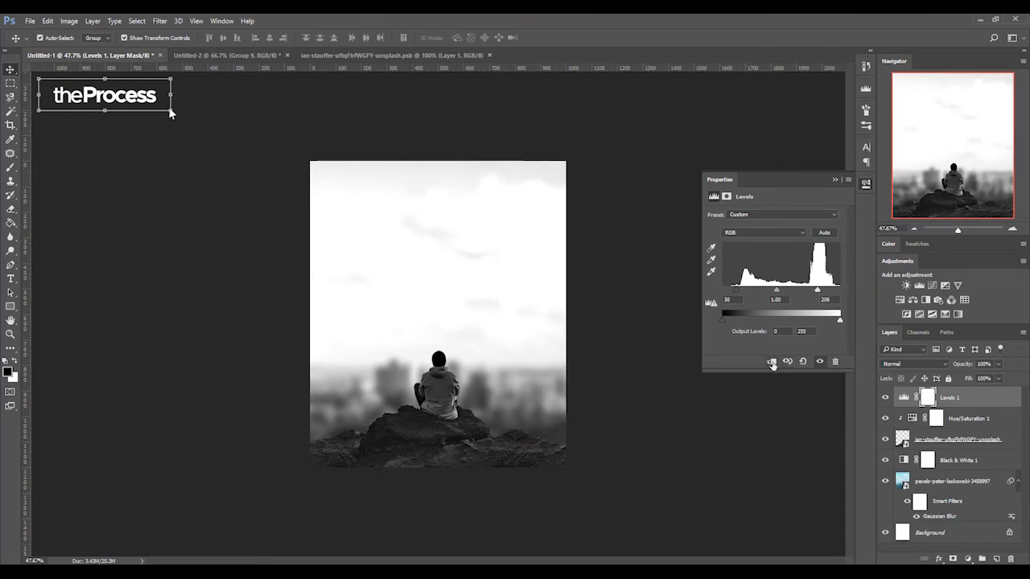
pyautogui.click(771, 362)
pyautogui.moveTo(817, 293); pyautogui.dragTo(827, 290)
pyautogui.moveTo(733, 290); pyautogui.dragTo(748, 294)
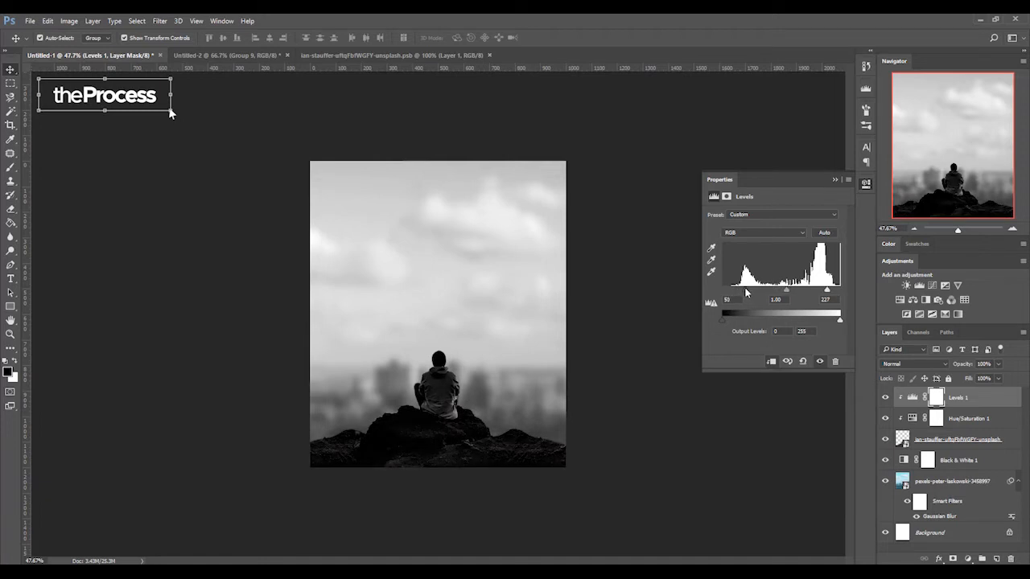
pyautogui.moveTo(789, 292); pyautogui.dragTo(794, 292)
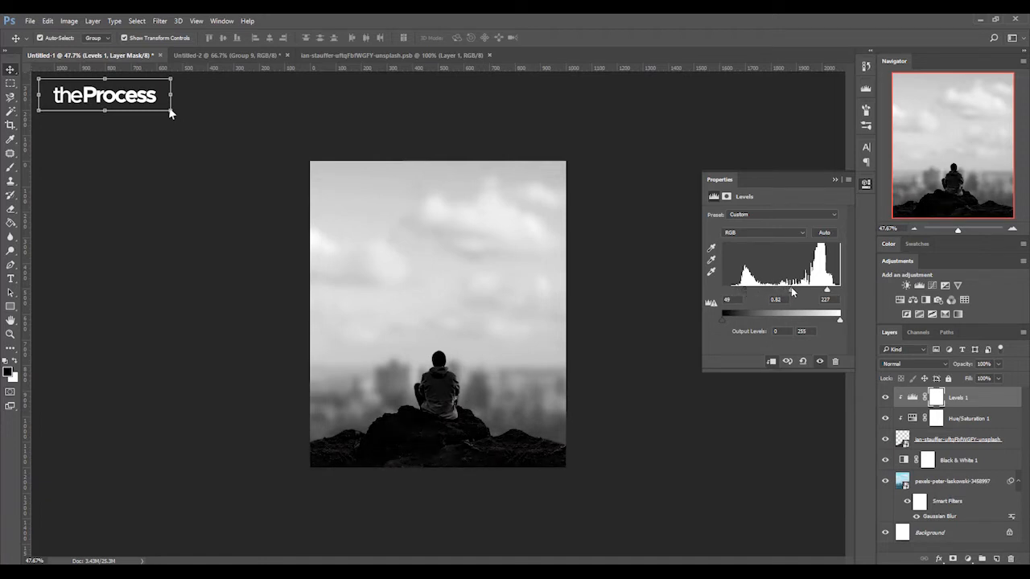
pyautogui.moveTo(744, 292); pyautogui.dragTo(741, 293)
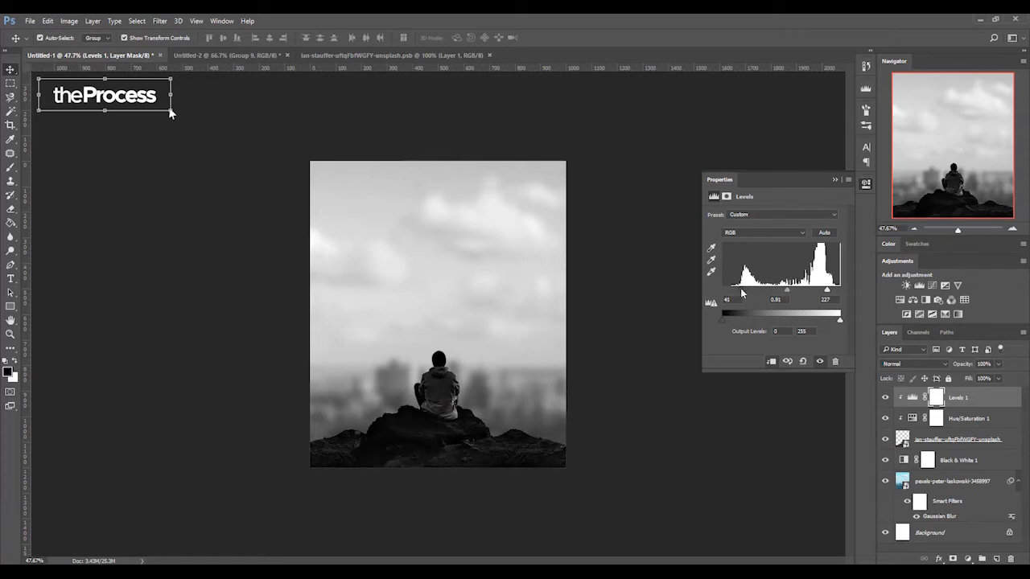
pyautogui.click(835, 180)
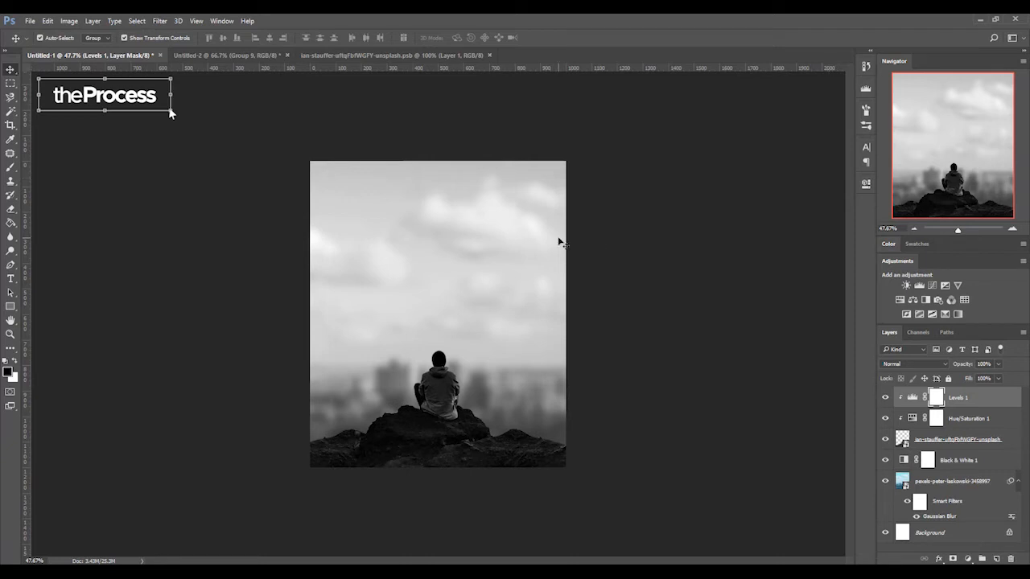
# - Place the church Logo image from the SF folder on the flyer and scale it down to about 4%
pyautogui.scroll(2, 561, 243)
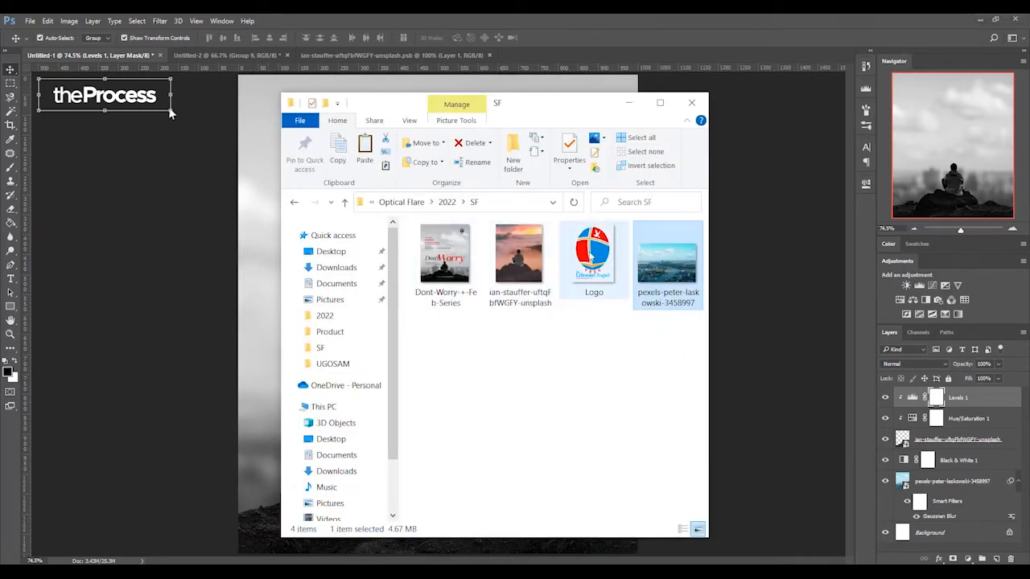
pyautogui.moveTo(596, 258); pyautogui.dragTo(336, 239)
pyautogui.moveTo(276, 214); pyautogui.dragTo(252, 204)
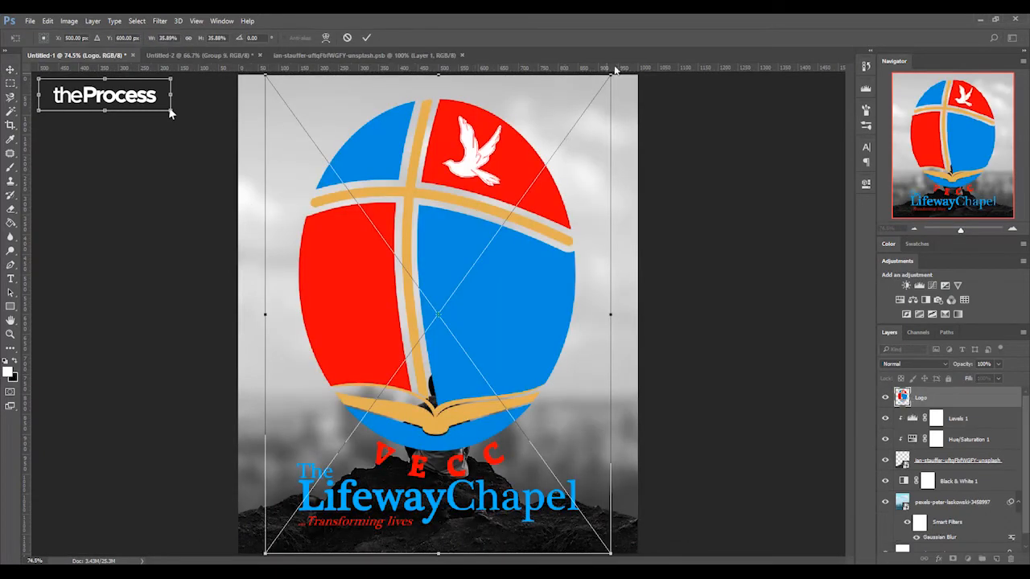
pyautogui.moveTo(610, 75); pyautogui.dragTo(418, 260)
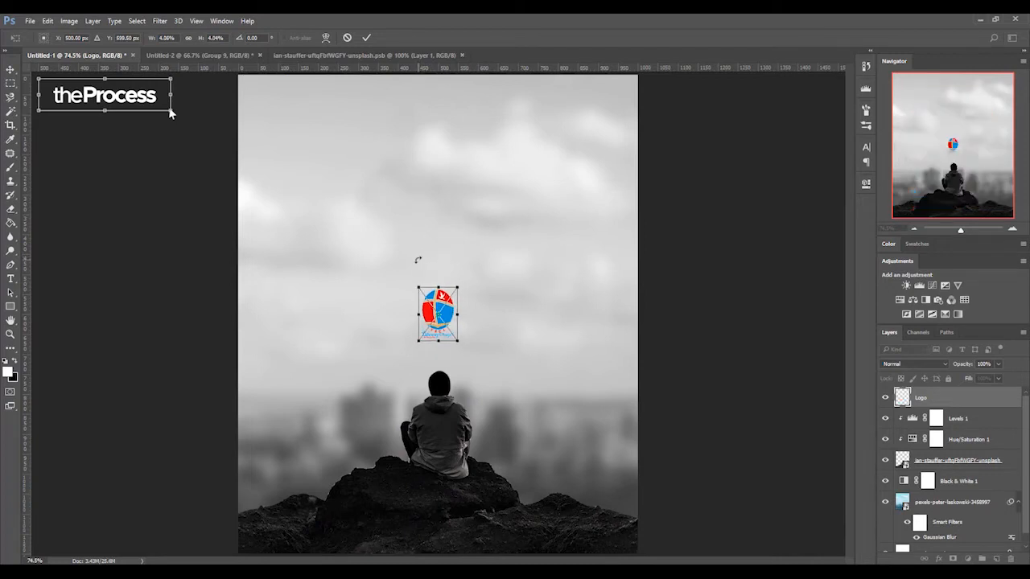
pyautogui.press('Return')
# - Move the logo into the upper-right corner of the flyer
pyautogui.moveTo(443, 306); pyautogui.dragTo(549, 156)
pyautogui.hotkey('ctrl', 'z')
pyautogui.click(447, 316)
pyautogui.moveTo(443, 313); pyautogui.dragTo(594, 129)
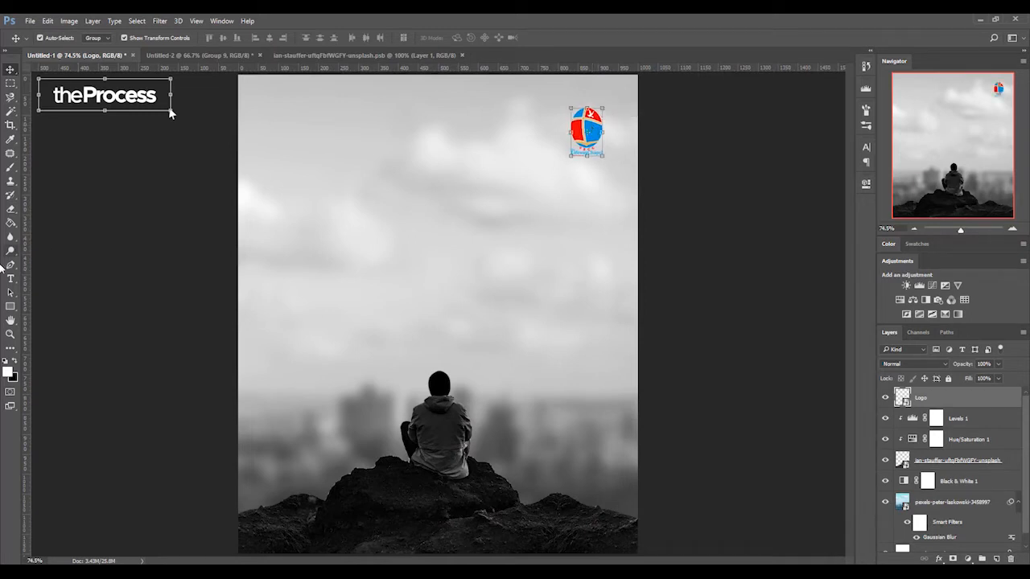
# - Add a white text layer reading "Don't" in the sky to the left above the man
pyautogui.click(10, 278)
pyautogui.click(298, 332)
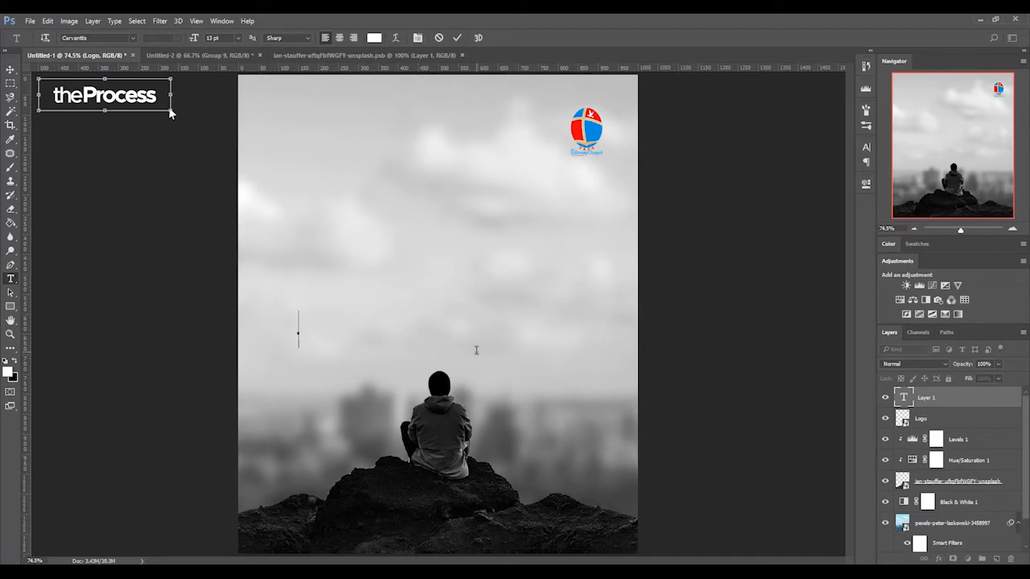
pyautogui.write("Don't")
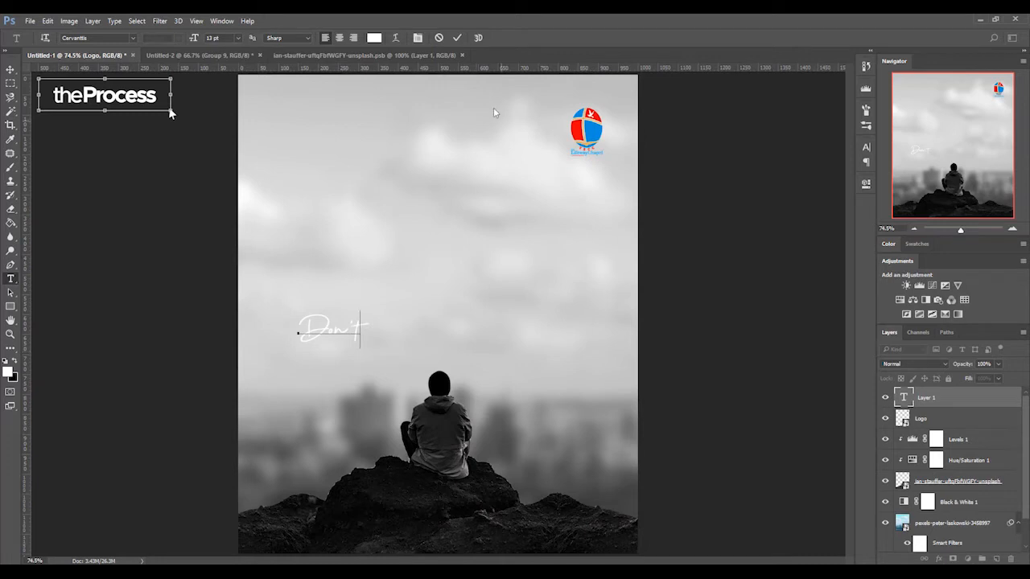
pyautogui.click(457, 38)
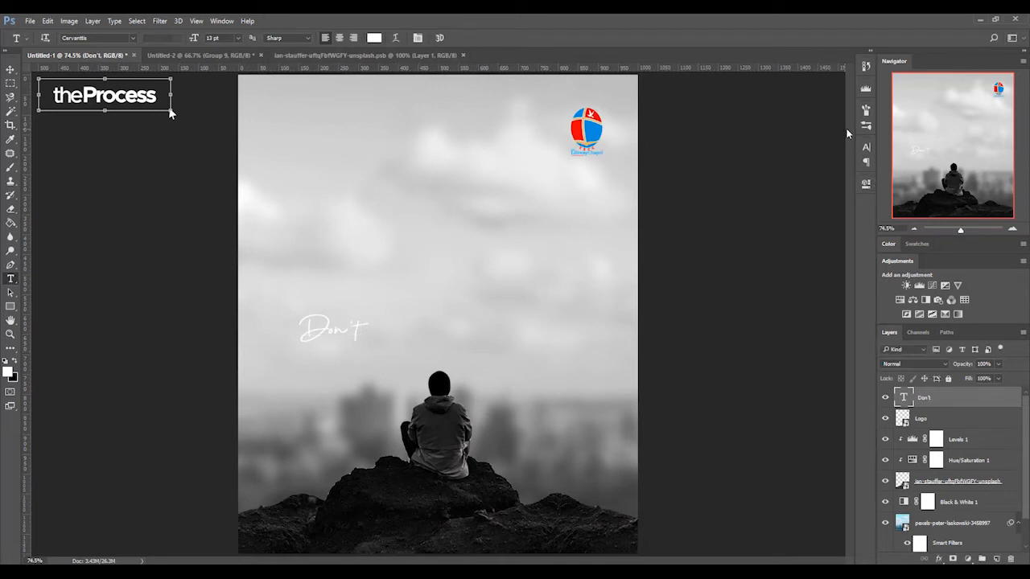
# - Set the font of the "Don't" text to Clarendon Blk BT
pyautogui.click(865, 148)
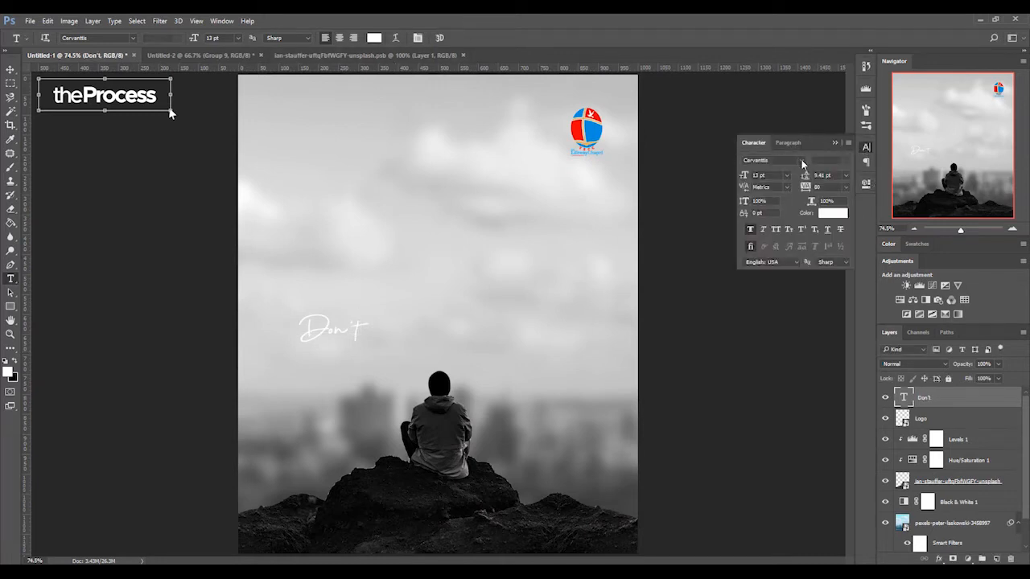
pyautogui.click(801, 161)
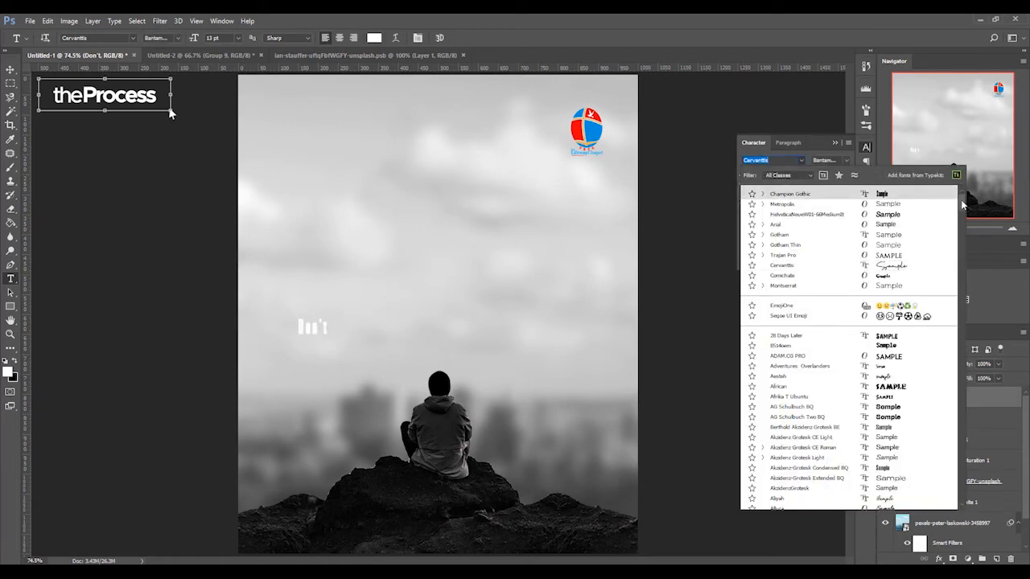
pyautogui.scroll(-10, 892, 287)
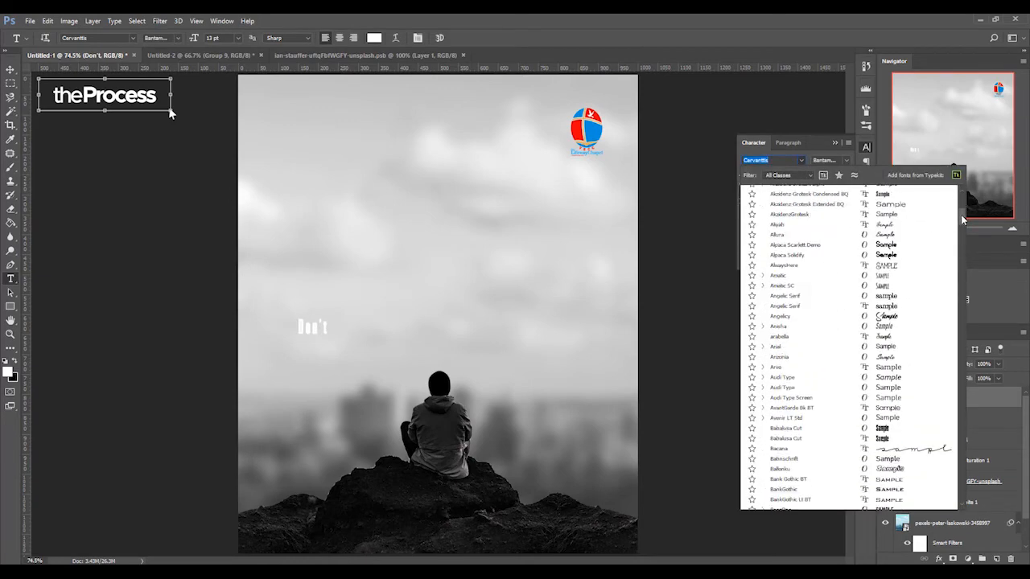
pyautogui.click(889, 284)
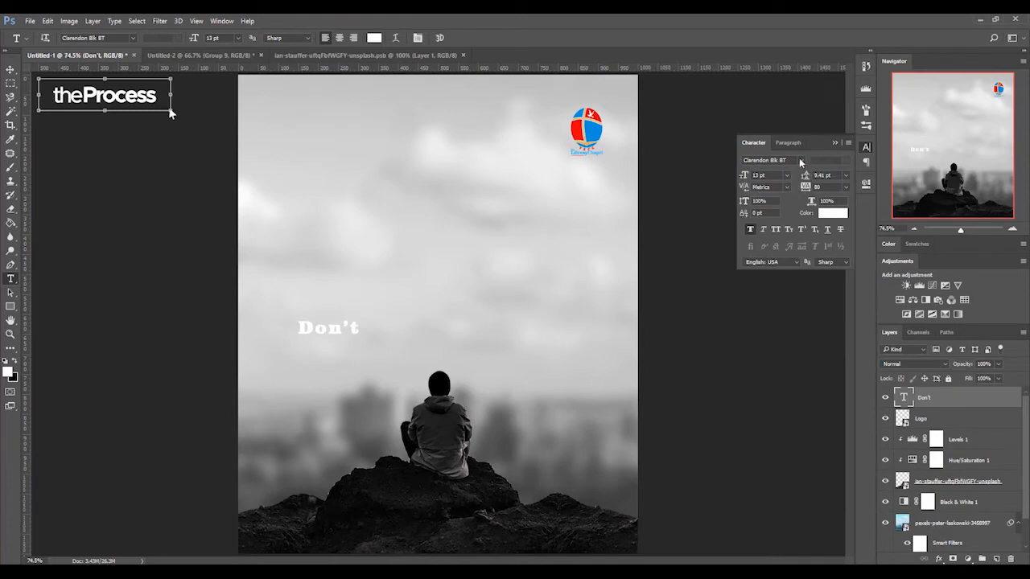
# - Set the "Don't" text to the font Century751 No2 BT Bold with tracking -40
pyautogui.click(783, 160)
pyautogui.write('Centu')
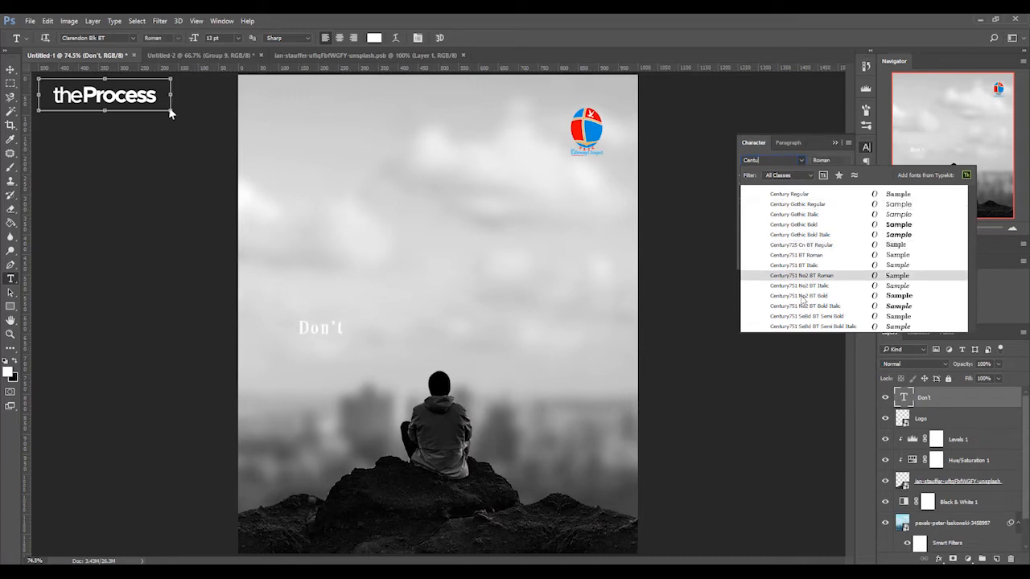
pyautogui.click(801, 295)
pyautogui.click(845, 161)
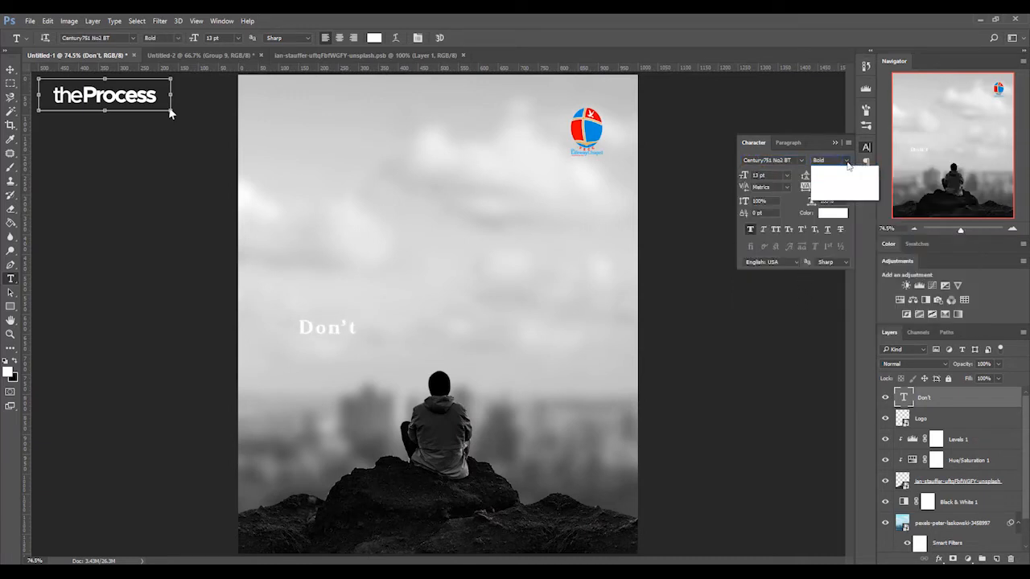
pyautogui.click(848, 163)
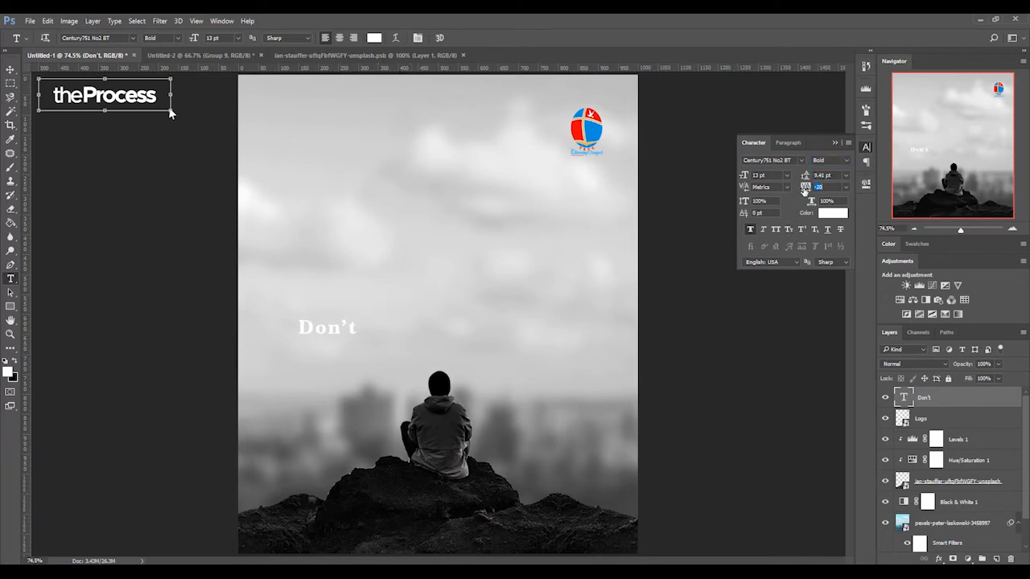
pyautogui.press('Return')
# - Change the color of the "Don't" text to near-black 1e1d1d
pyautogui.click(374, 39)
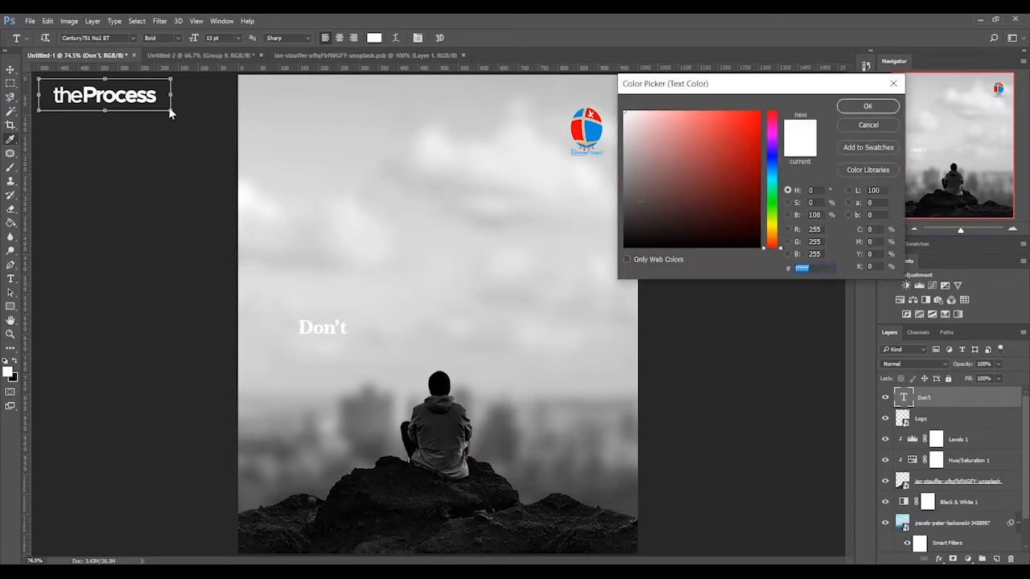
pyautogui.click(627, 231)
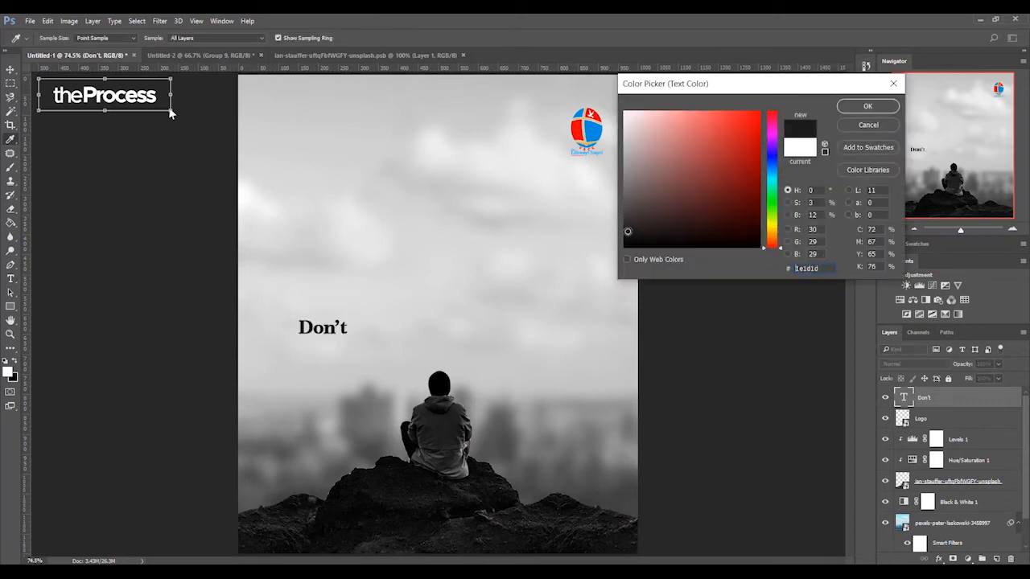
pyautogui.click(867, 105)
# - Add a separate text layer reading "Worry" to the right of "Don't" above the man
pyautogui.click(382, 319)
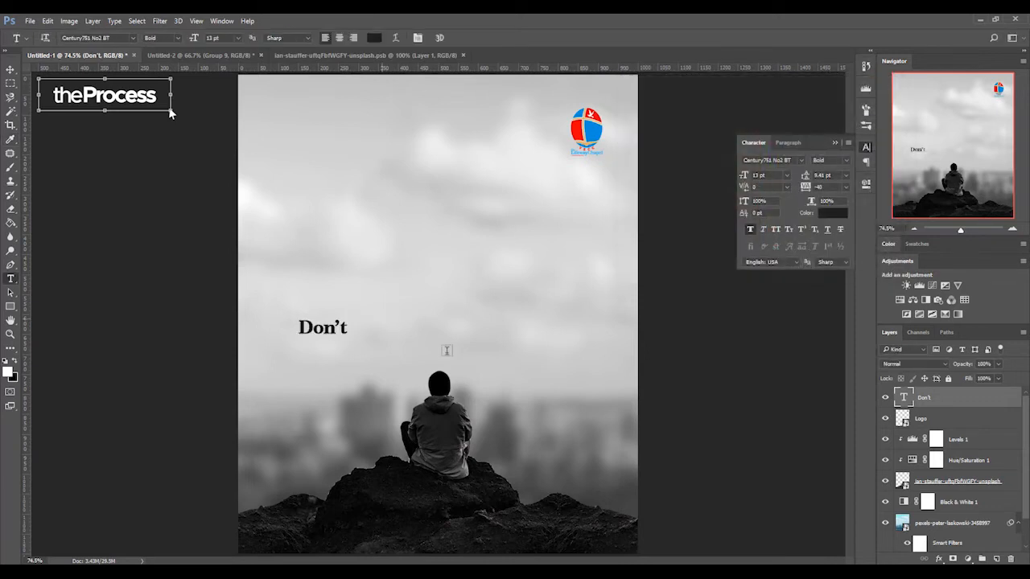
pyautogui.write('Worry')
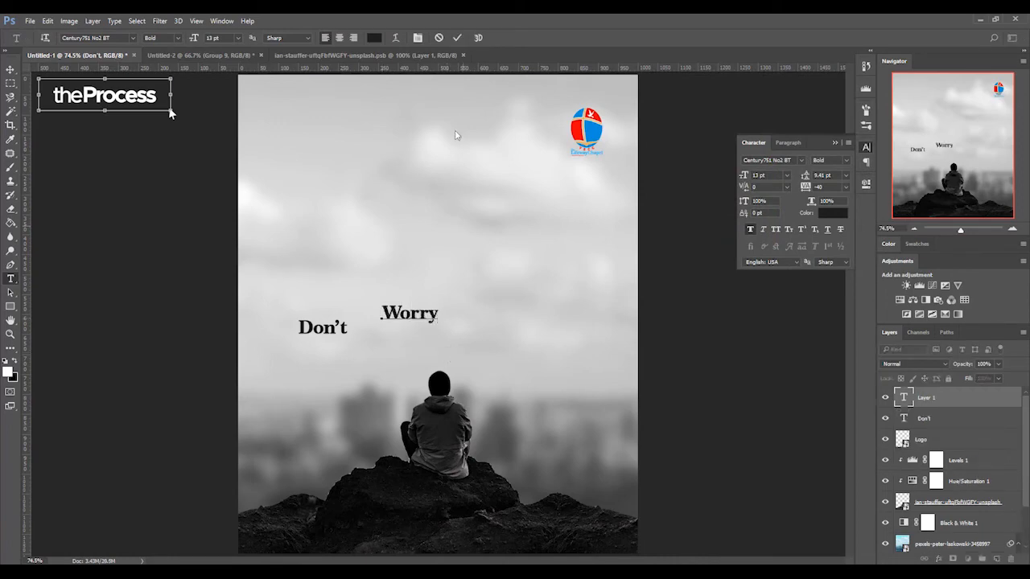
pyautogui.click(456, 39)
# - Scale the "Worry" text up to about 49 pt and place it beside "Don't", just above the man's head
pyautogui.press('v')
pyautogui.hotkey('ctrl', 't')
pyautogui.moveTo(458, 287); pyautogui.dragTo(520, 261)
pyautogui.moveTo(473, 298); pyautogui.dragTo(516, 334)
pyautogui.press('Return')
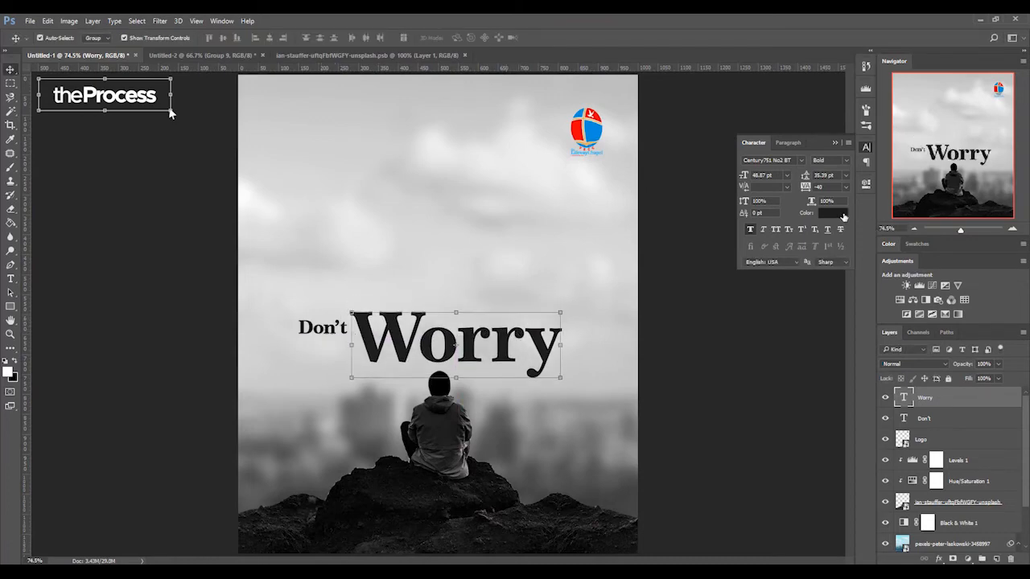
# - Change the color of the "Worry" text to red ea0000
pyautogui.click(843, 218)
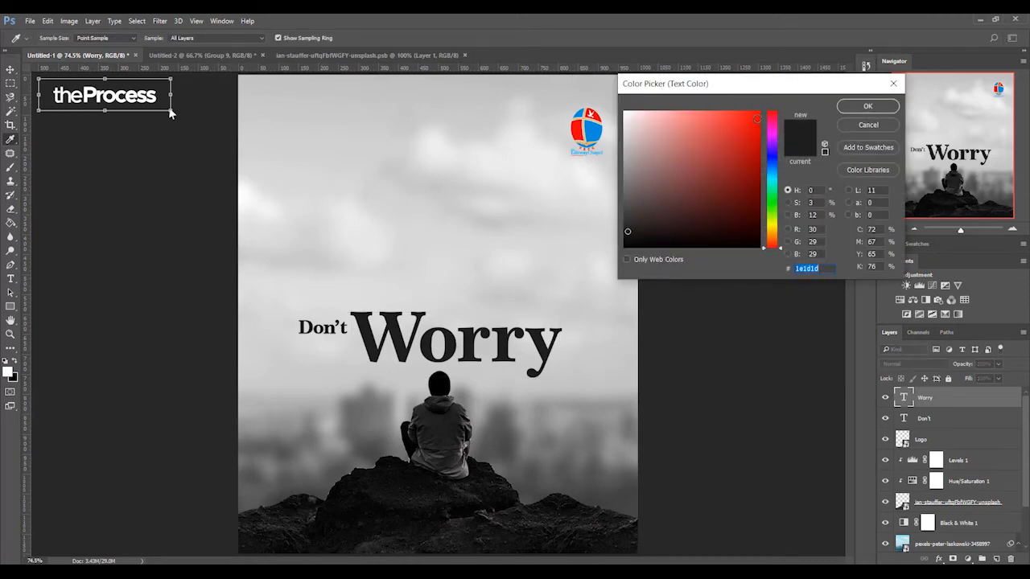
pyautogui.write('eb0000')
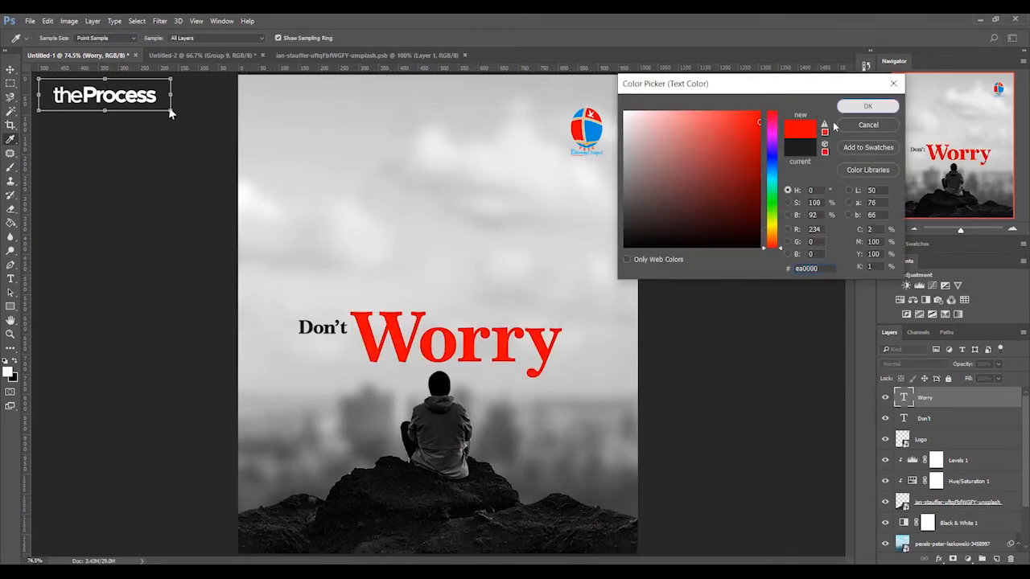
pyautogui.click(879, 112)
# - Enlarge "Don't" to about 23 pt directly beside "Worry", and shift both words slightly right and down
pyautogui.click(314, 335)
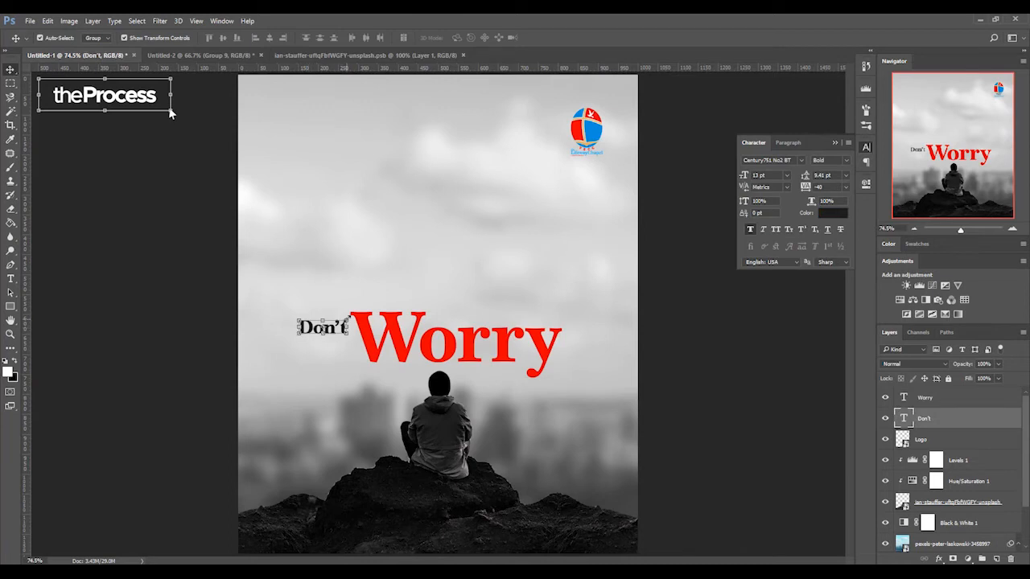
pyautogui.hotkey('ctrl', 't')
pyautogui.moveTo(351, 314); pyautogui.dragTo(333, 337)
pyautogui.press('Return')
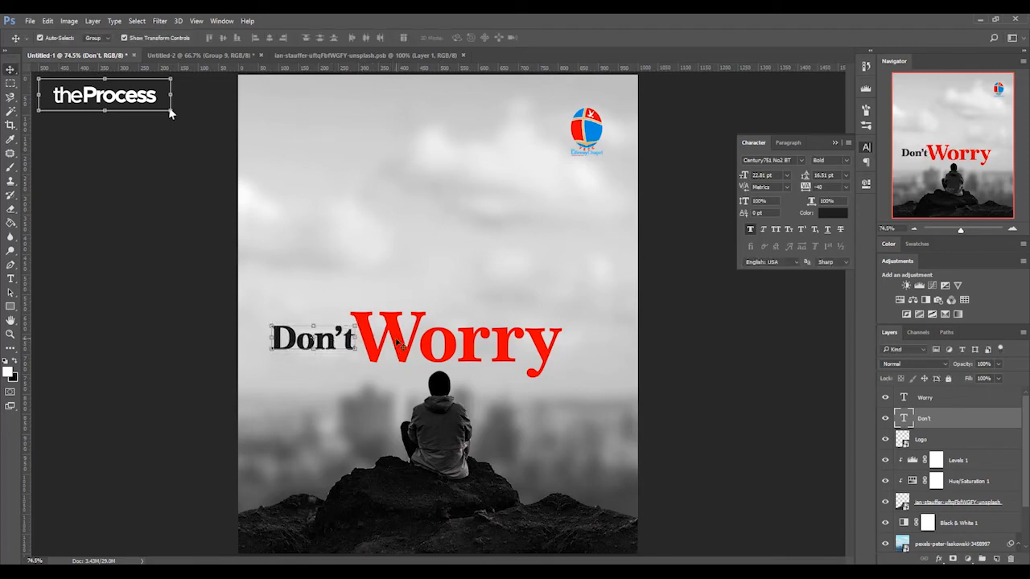
pyautogui.keyDown('shift'); pyautogui.click(391, 348); pyautogui.keyUp('shift')
pyautogui.moveTo(398, 339); pyautogui.dragTo(425, 346)
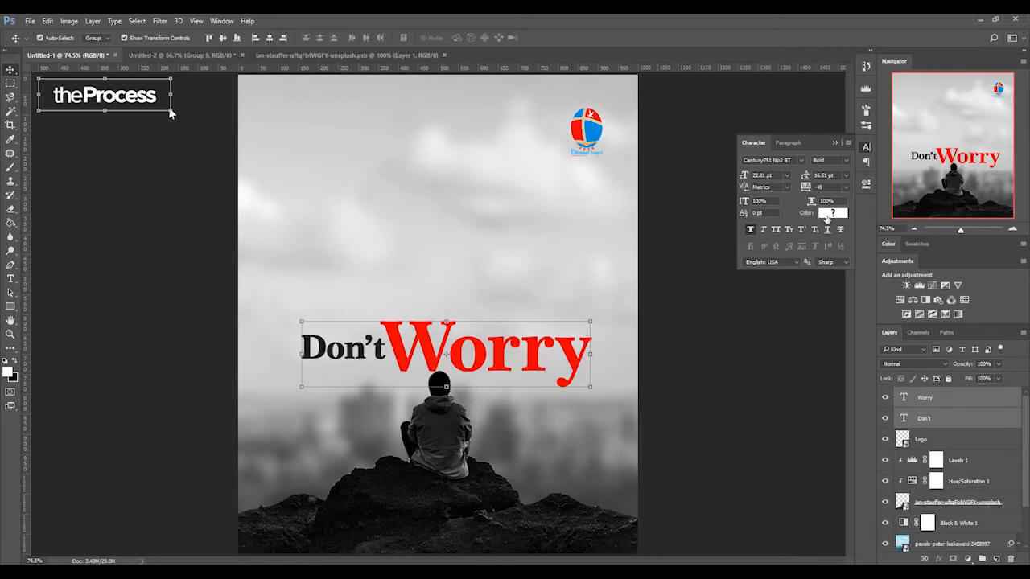
# - Try the font Georgia in Bold Italic on both title words
pyautogui.click(802, 161)
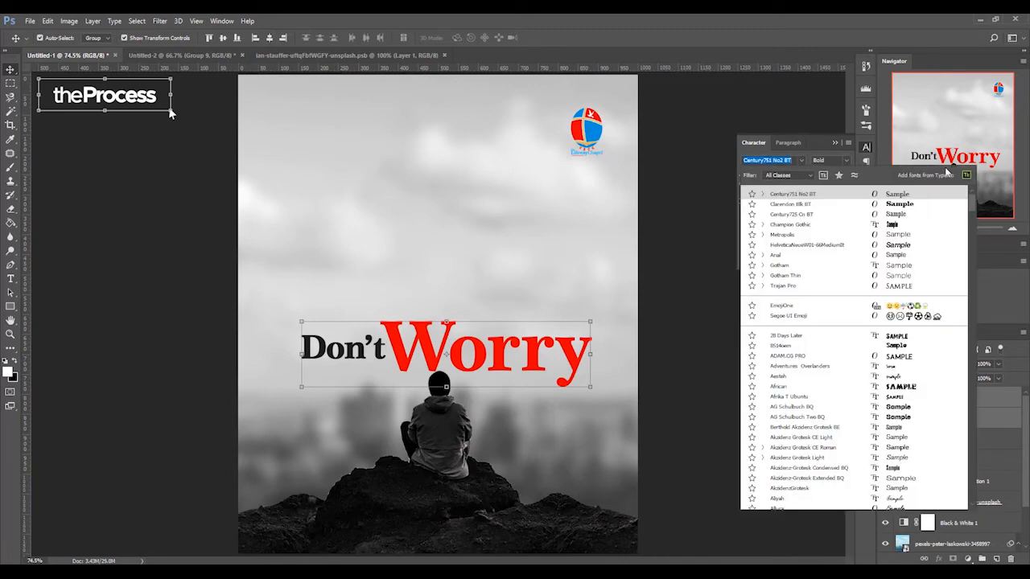
pyautogui.moveTo(973, 204); pyautogui.dragTo(984, 309)
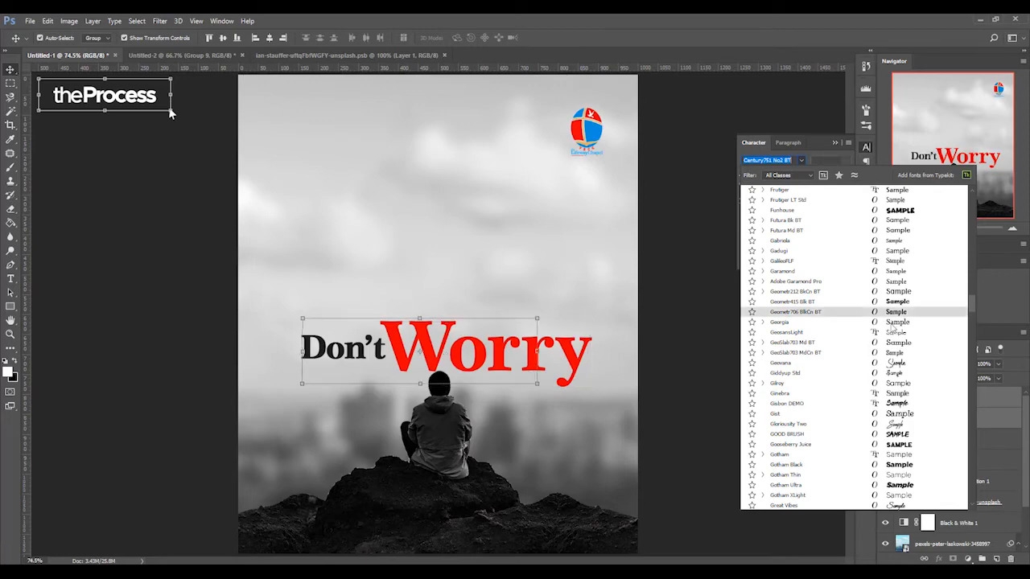
pyautogui.click(893, 323)
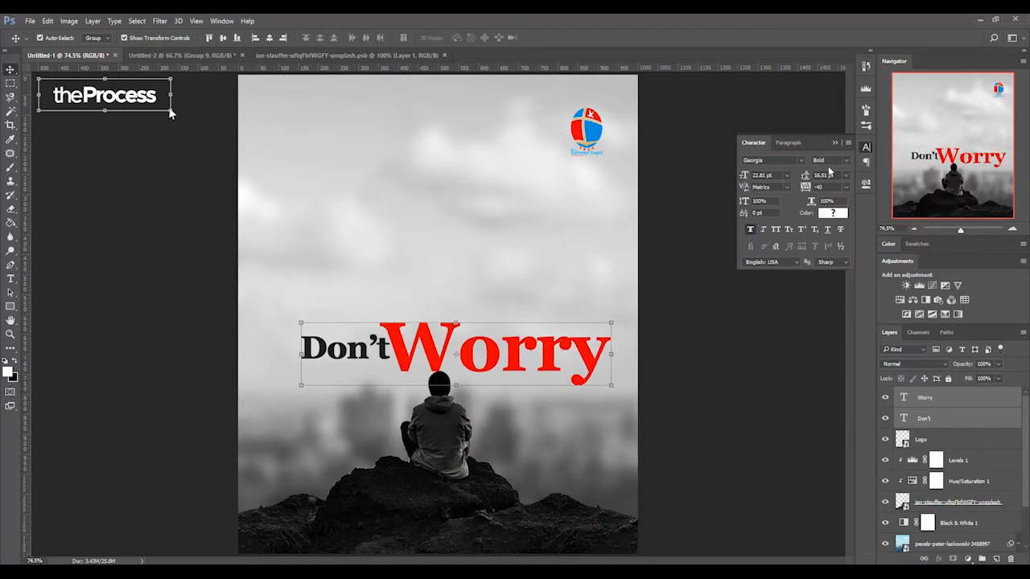
pyautogui.click(845, 161)
pyautogui.click(845, 161)
pyautogui.click(846, 162)
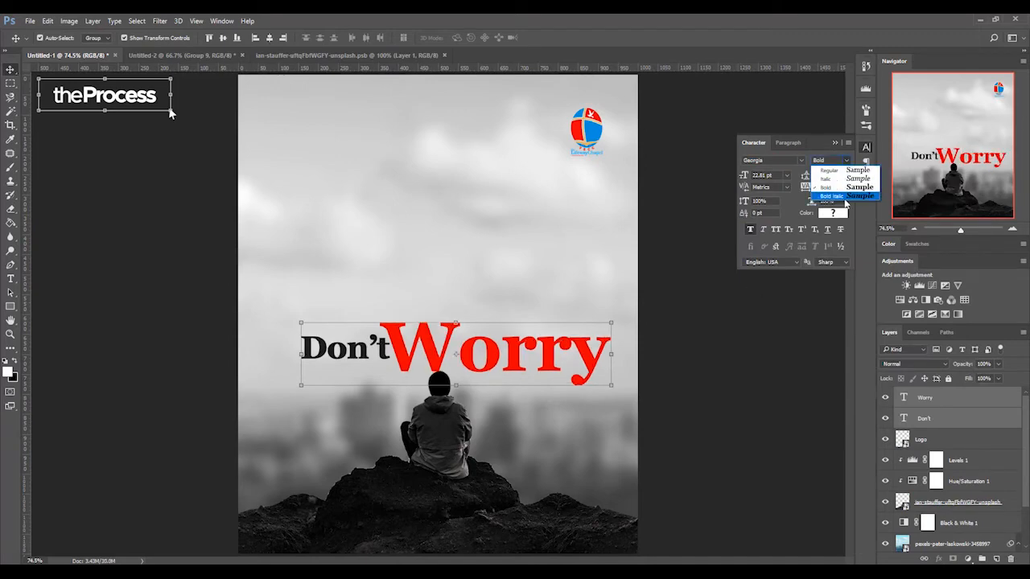
pyautogui.click(832, 196)
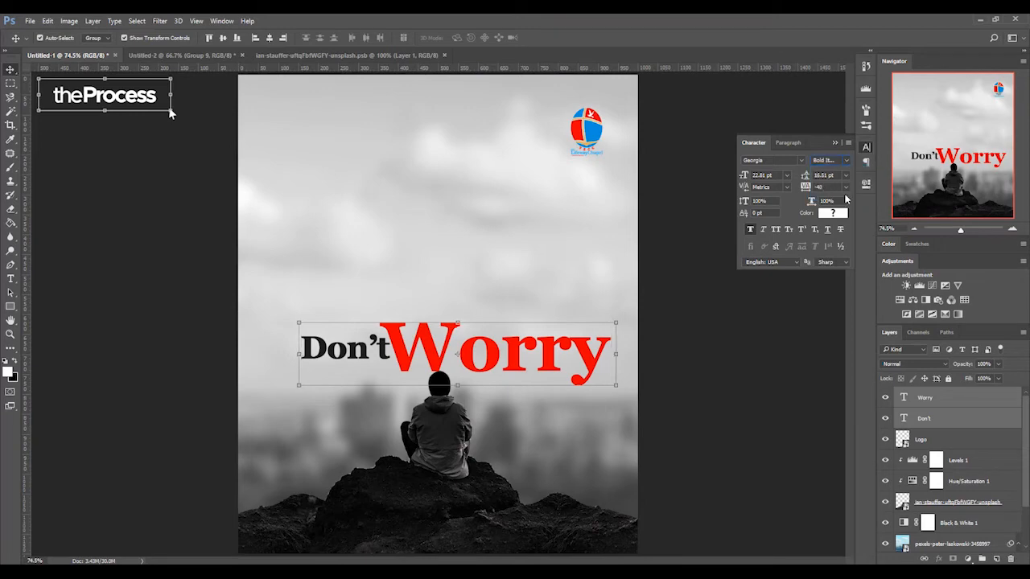
# - Set both title words to Century751 No2 BT in the Bold Italic style
pyautogui.click(800, 161)
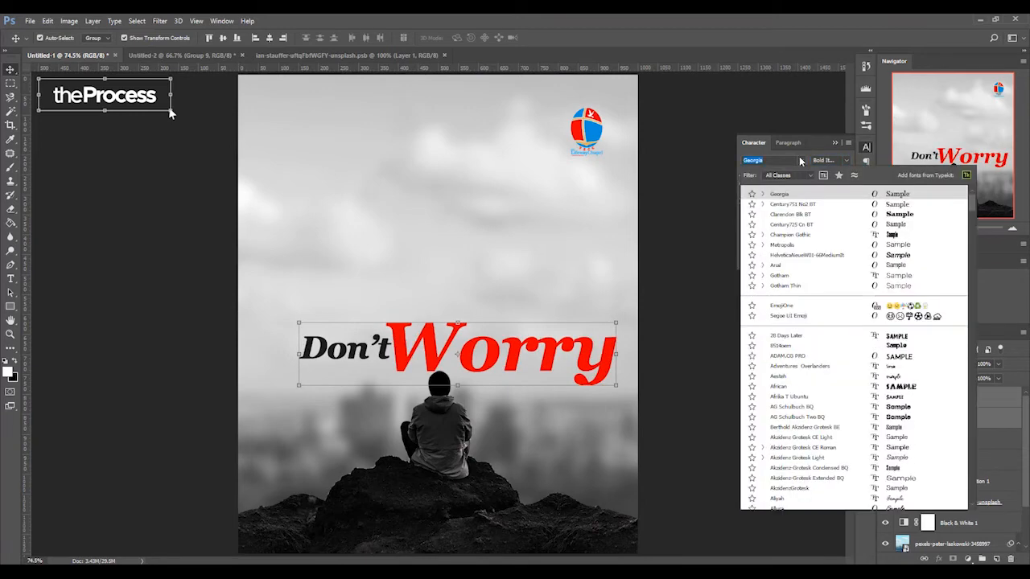
pyautogui.click(810, 208)
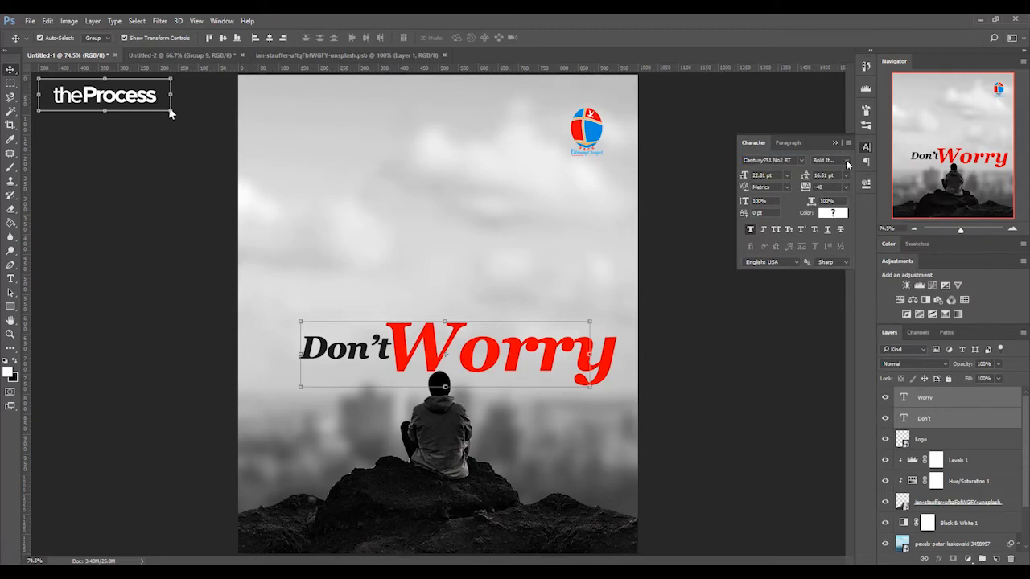
pyautogui.click(845, 161)
pyautogui.click(846, 197)
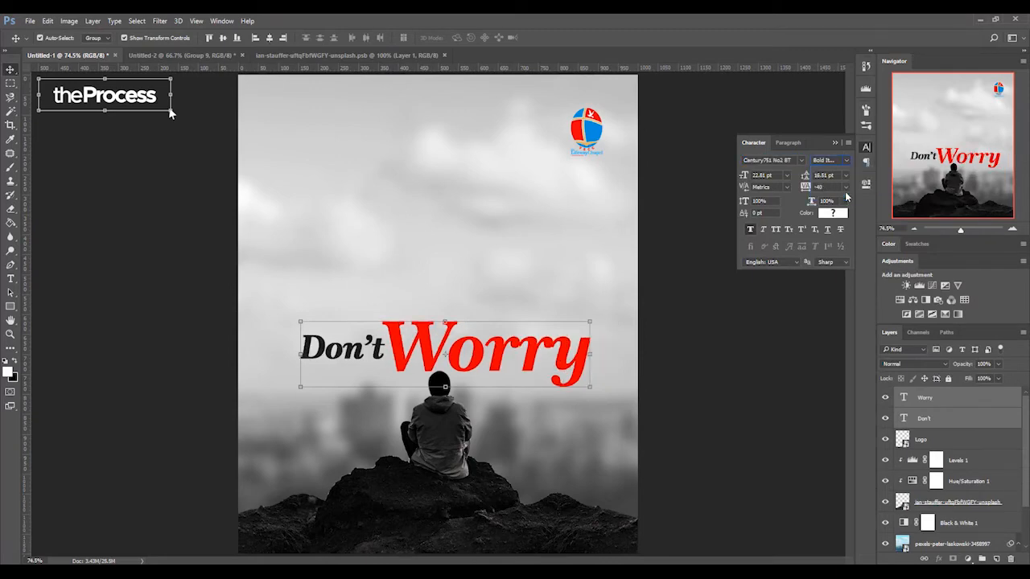
# - Turn off faux bold and tighten the tracking to -60 for both title words
pyautogui.click(751, 230)
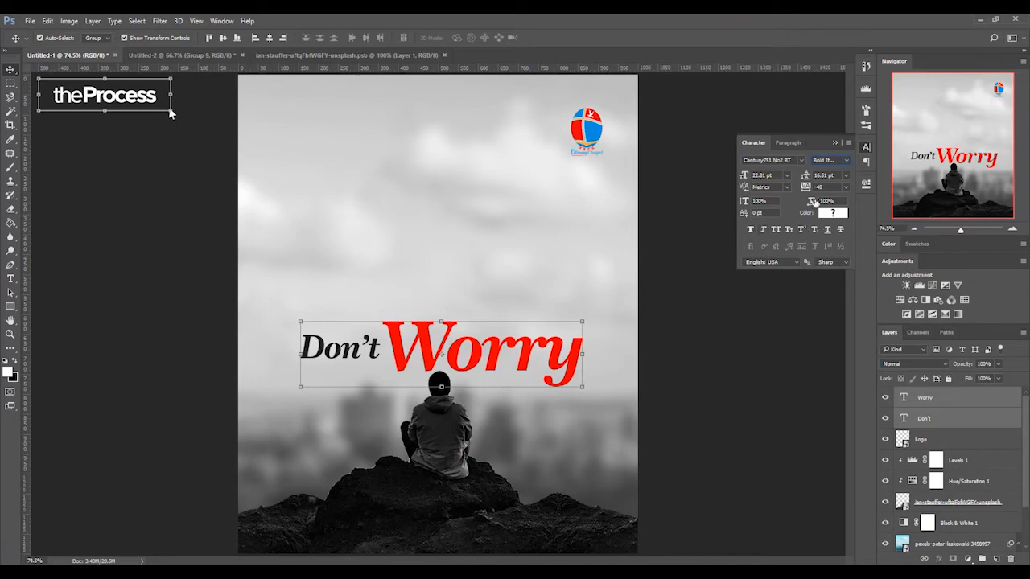
pyautogui.moveTo(808, 191); pyautogui.dragTo(808, 193)
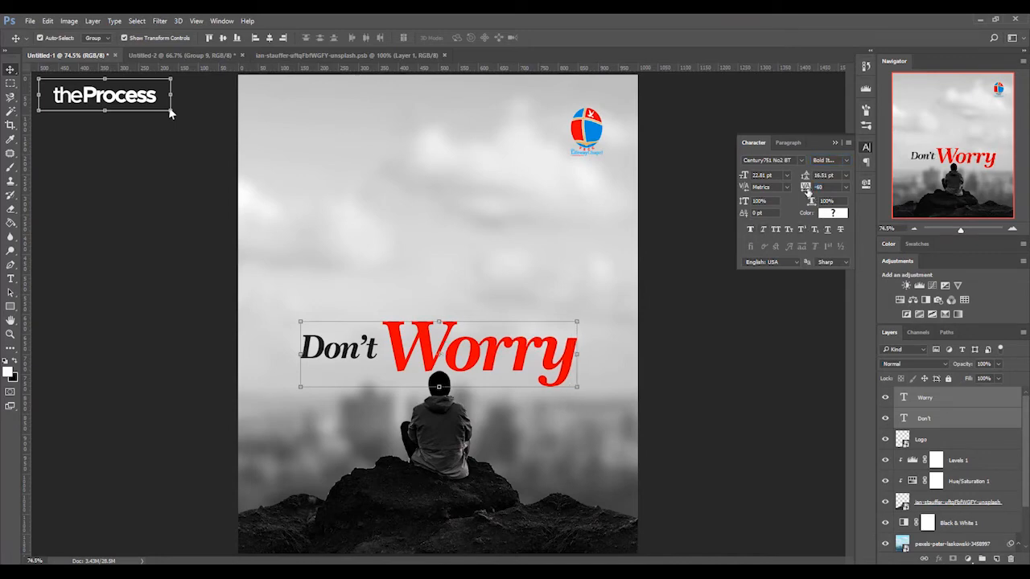
pyautogui.click(713, 366)
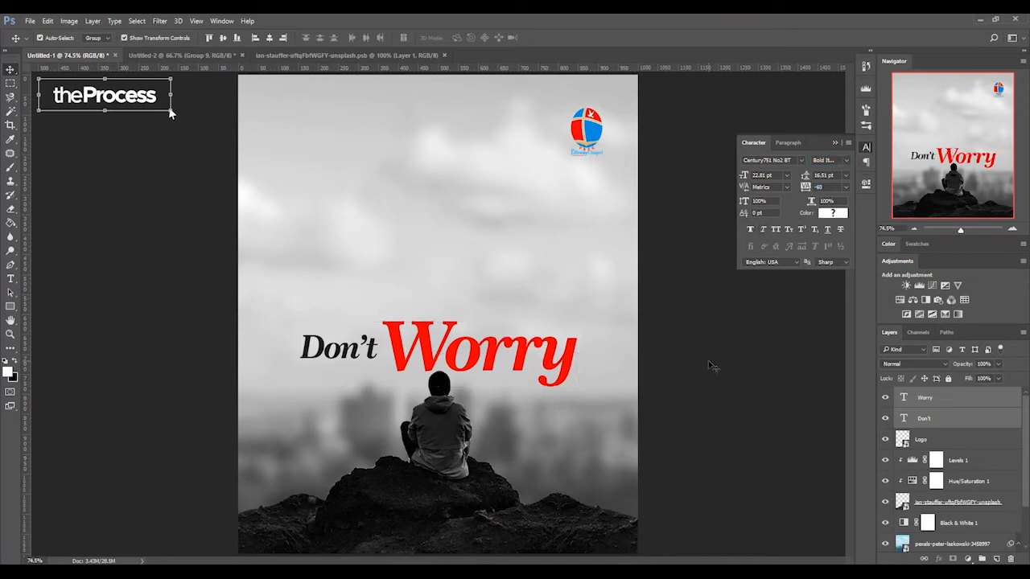
# - Move "Don't" closer to "Worry" and scale it up to about 35 pt so its end overlaps the W
pyautogui.click(376, 350)
pyautogui.moveTo(377, 352); pyautogui.dragTo(390, 353)
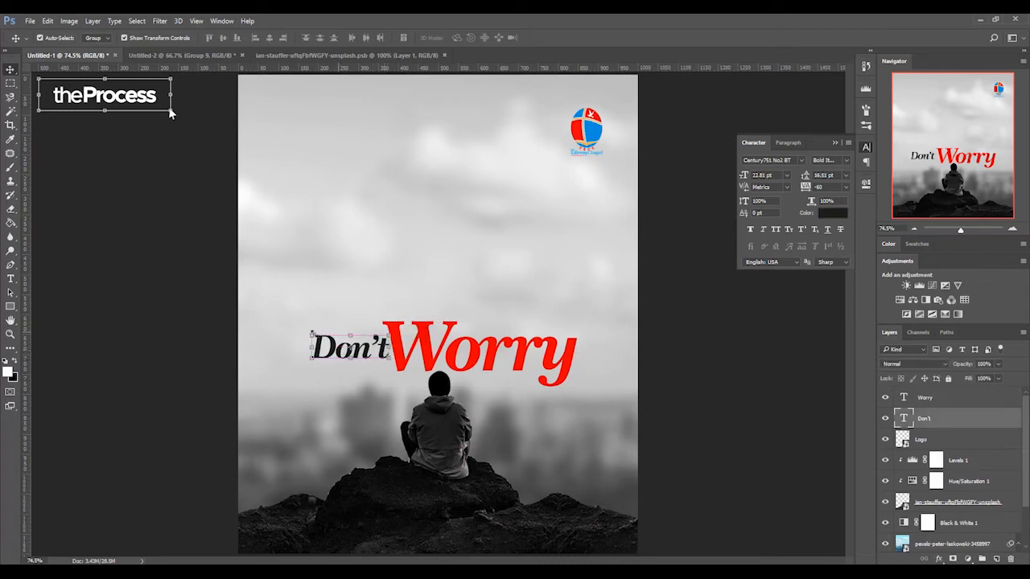
pyautogui.hotkey('ctrl', 't')
pyautogui.moveTo(306, 333); pyautogui.dragTo(291, 316)
pyautogui.moveTo(351, 348); pyautogui.dragTo(337, 349)
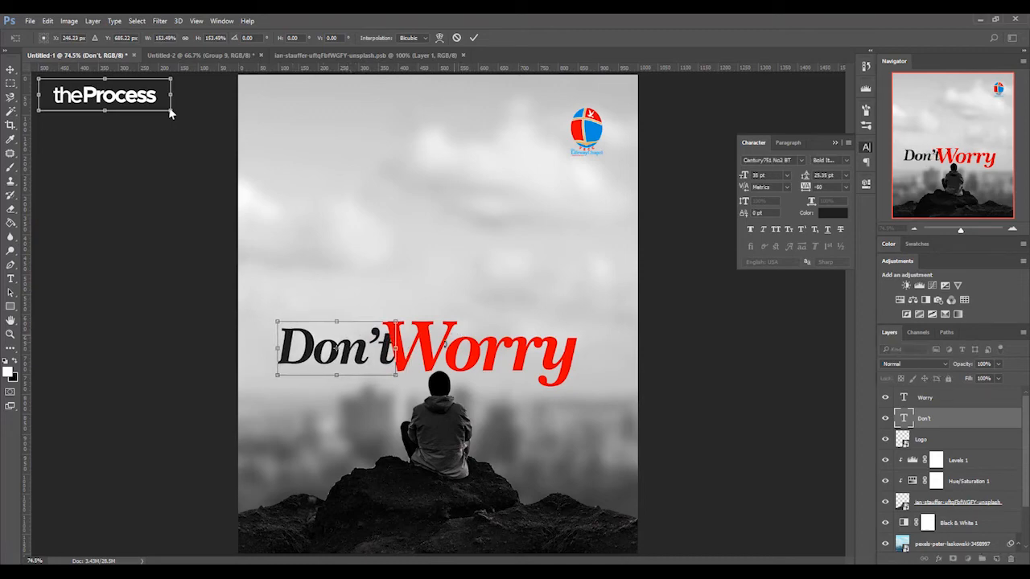
pyautogui.press('Return')
# - Shift the "Don't" and "Worry" layers together to the right and group them
pyautogui.keyDown('shift'); pyautogui.click(494, 350); pyautogui.keyUp('shift')
pyautogui.moveTo(494, 351); pyautogui.dragTo(519, 347)
pyautogui.press('ctrl')
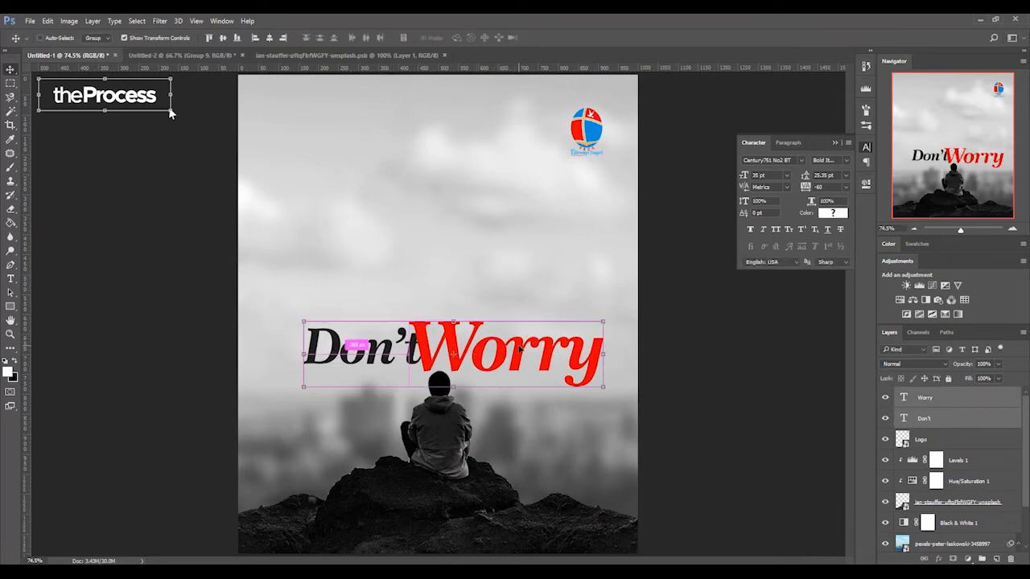
pyautogui.hotkey('ctrl', 'g')
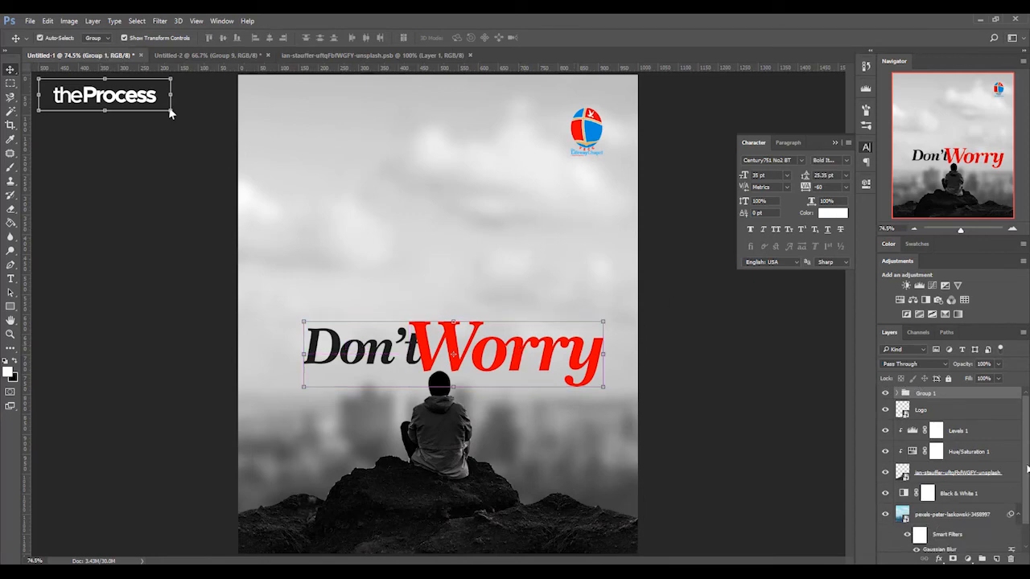
# - Center the title group horizontally on the flyer by aligning it with the Background layer
pyautogui.scroll(-1, 1027, 472)
pyautogui.click(941, 542)
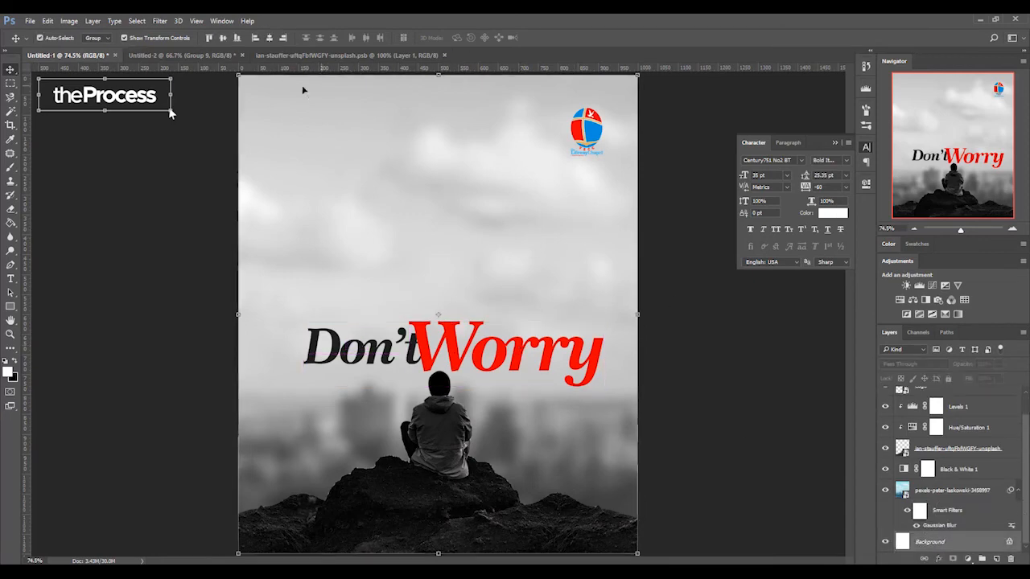
pyautogui.click(268, 38)
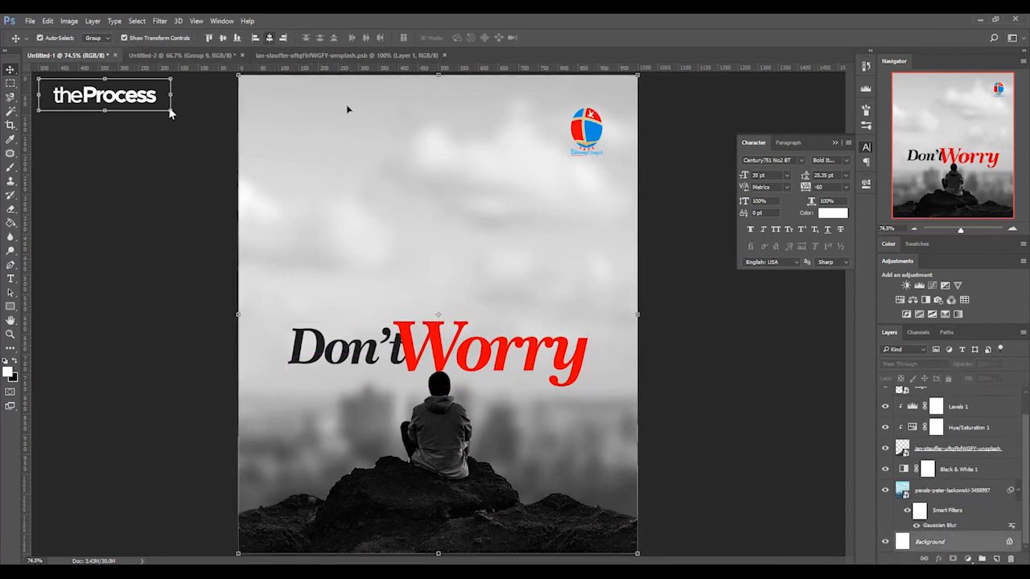
pyautogui.click(711, 412)
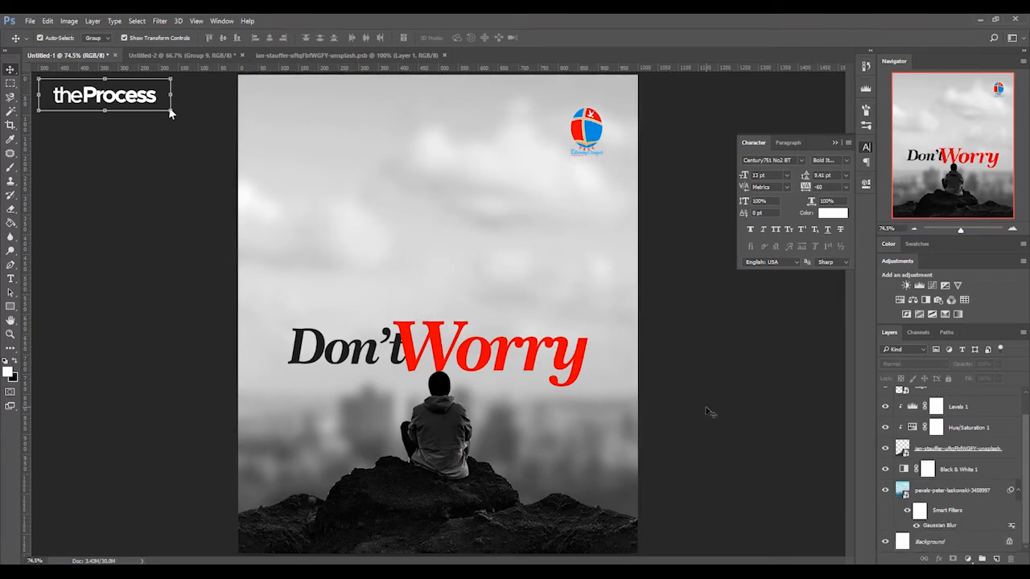
# - Move the logo slightly left, away from the flyer's right edge
pyautogui.click(564, 354)
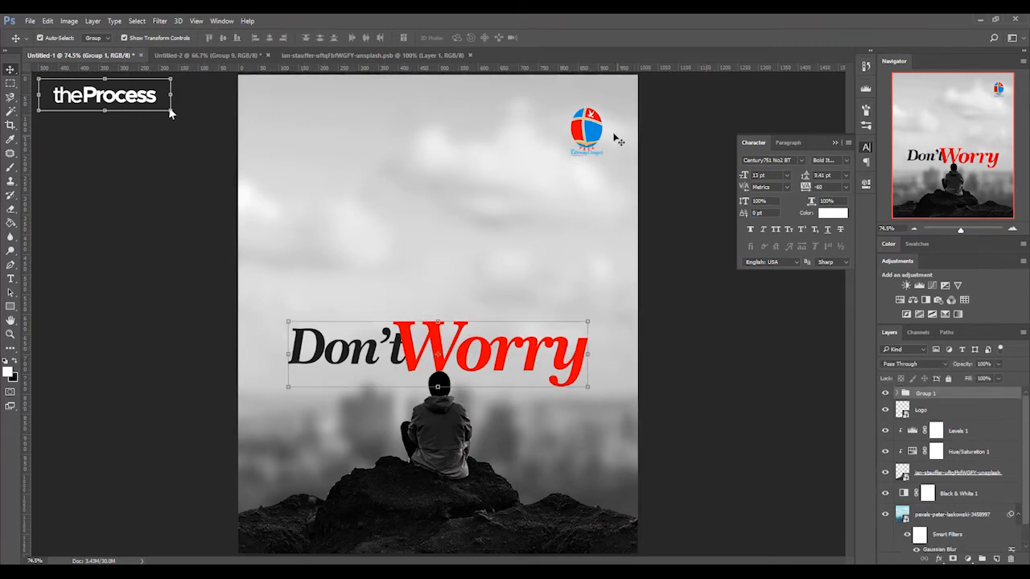
pyautogui.moveTo(593, 129); pyautogui.dragTo(585, 130)
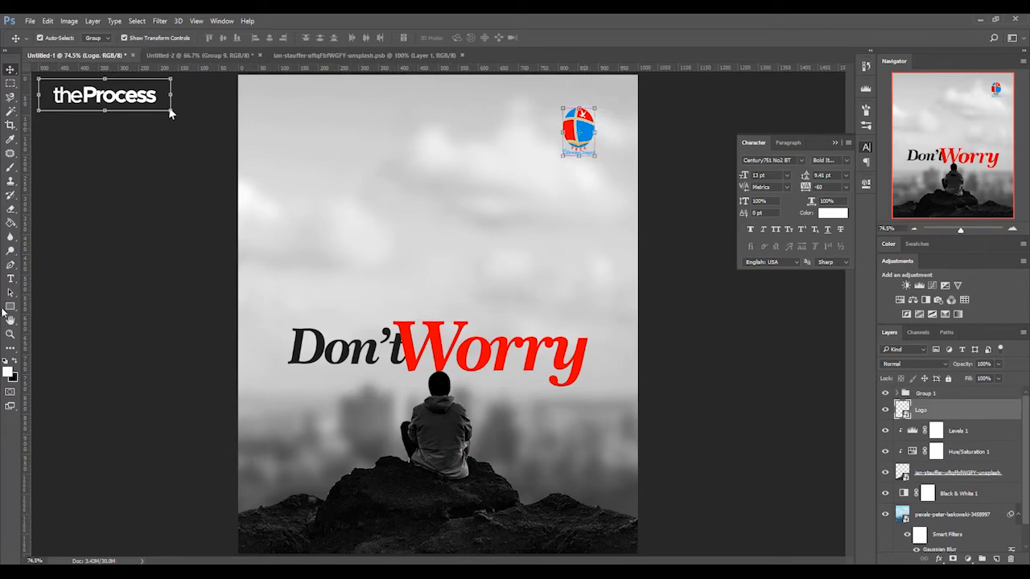
# - Add a text line reading "A new teaching series" directly below "Don't"
pyautogui.click(10, 278)
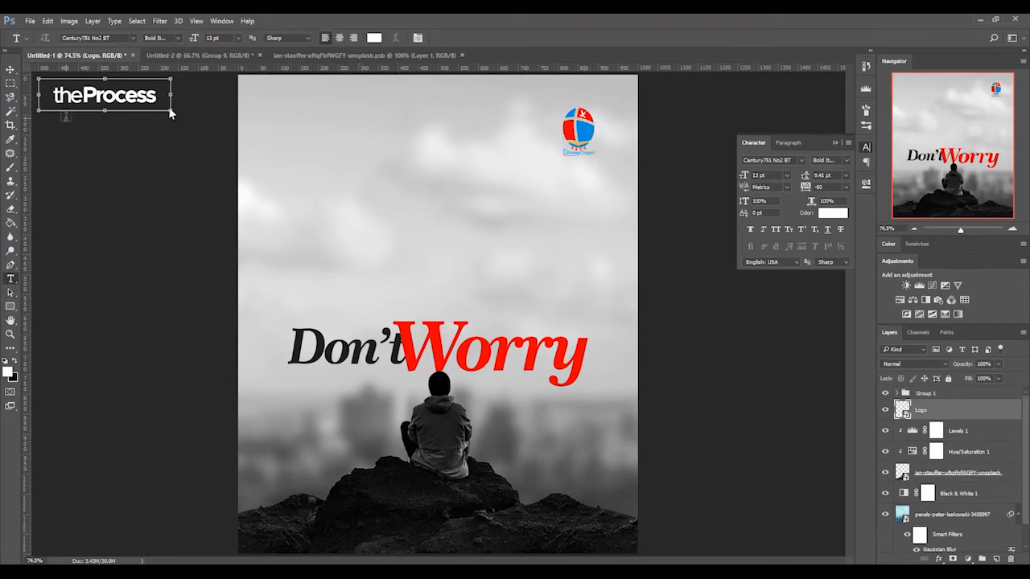
pyautogui.click(289, 387)
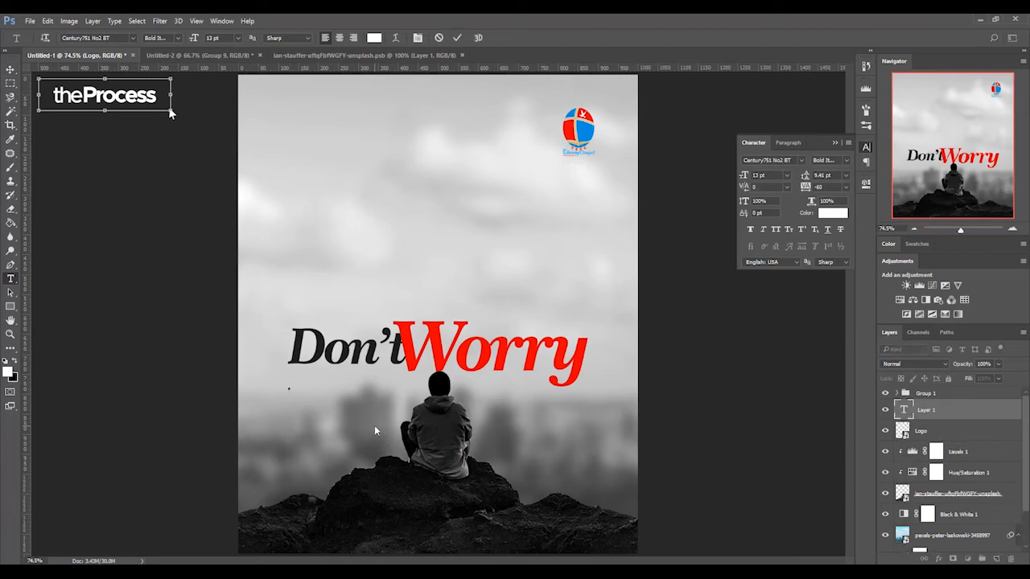
pyautogui.write('A teachin')
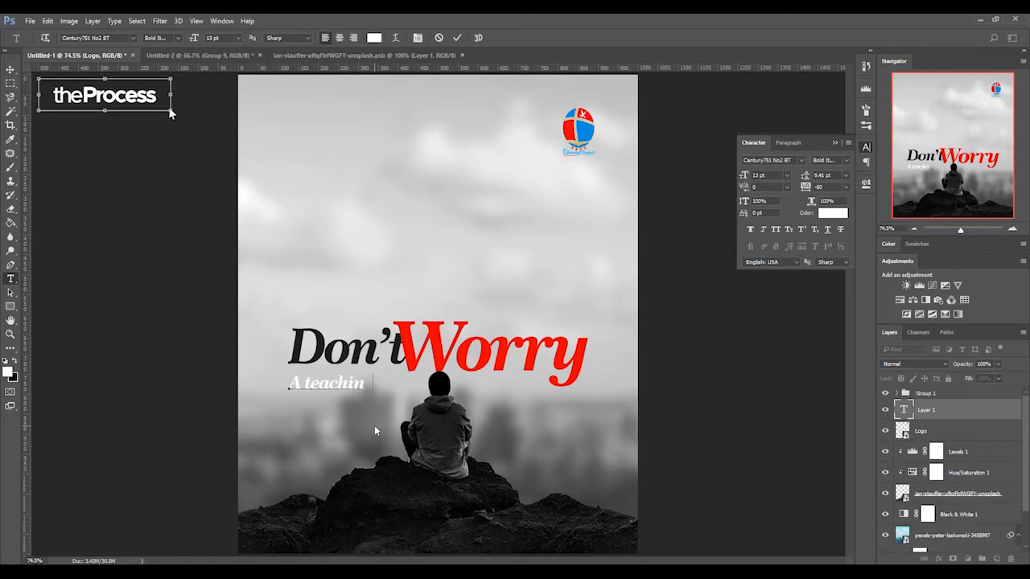
pyautogui.write('g sseries for')
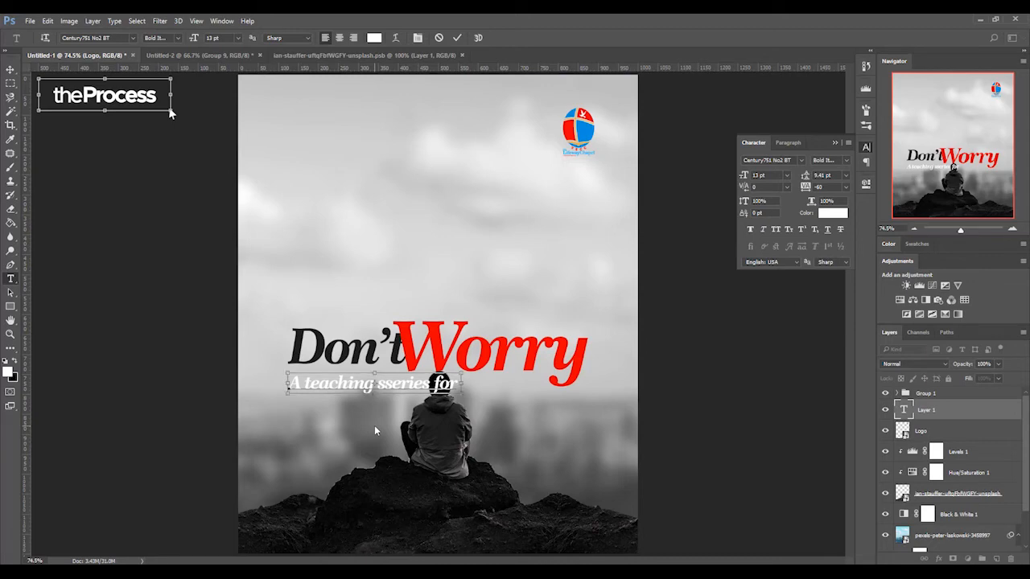
pyautogui.hotkey('ctrl', 'shift', 'Left')
pyautogui.press('BackSpace')
pyautogui.hotkey('ctrl', 'a')
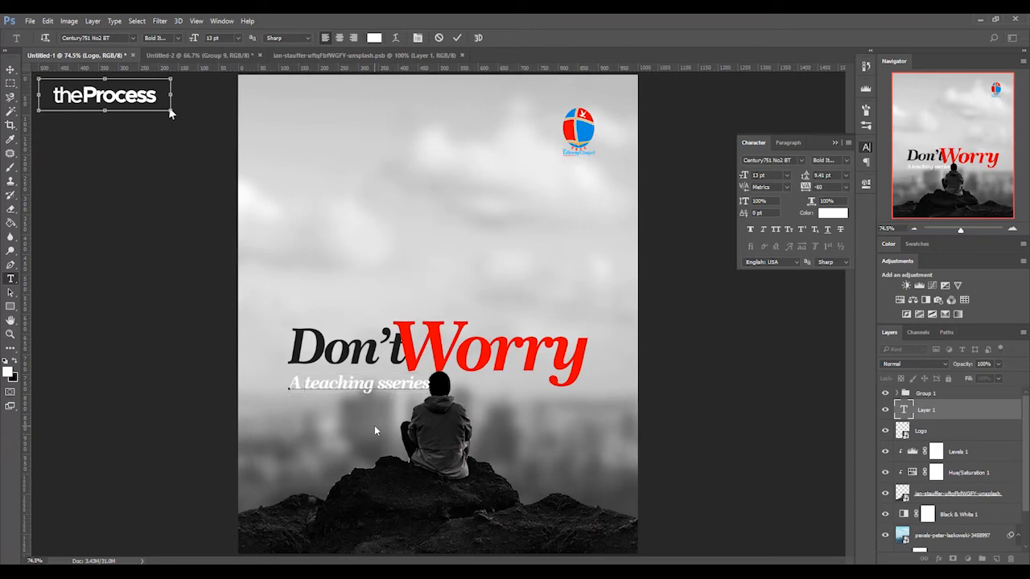
pyautogui.write('new')
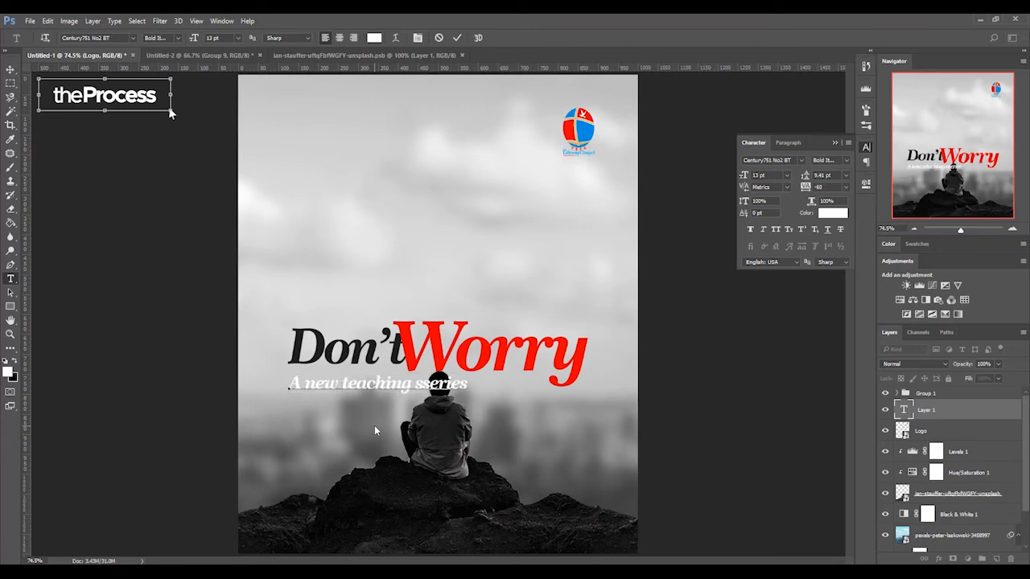
pyautogui.hotkey('ctrl', 'Right')
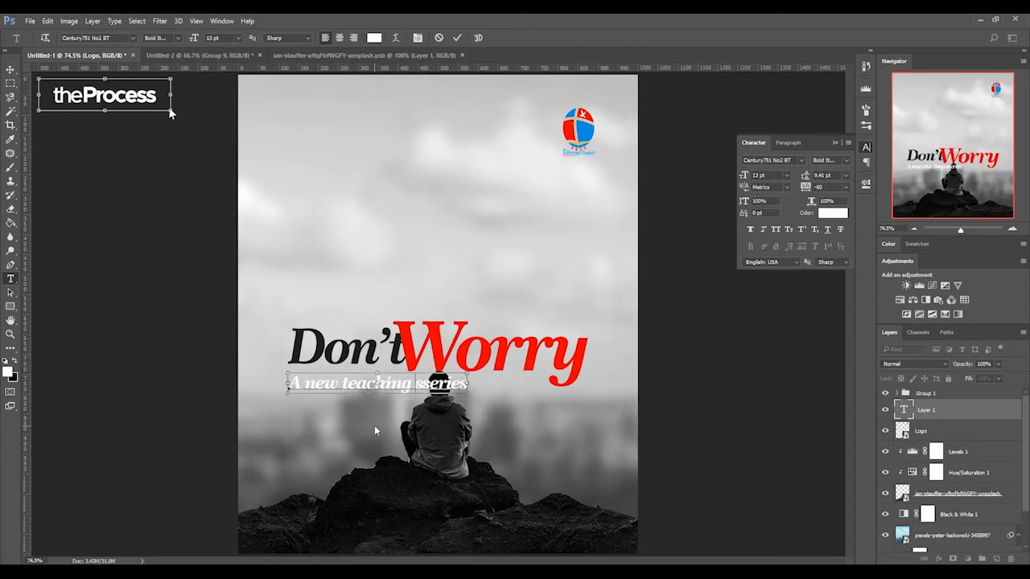
pyautogui.press('Delete')
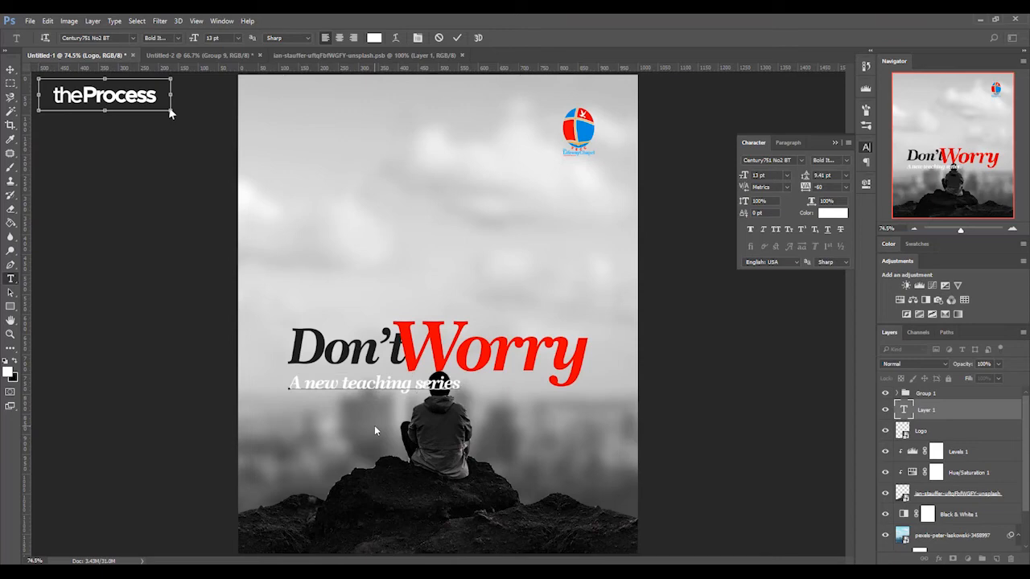
pyautogui.click(457, 38)
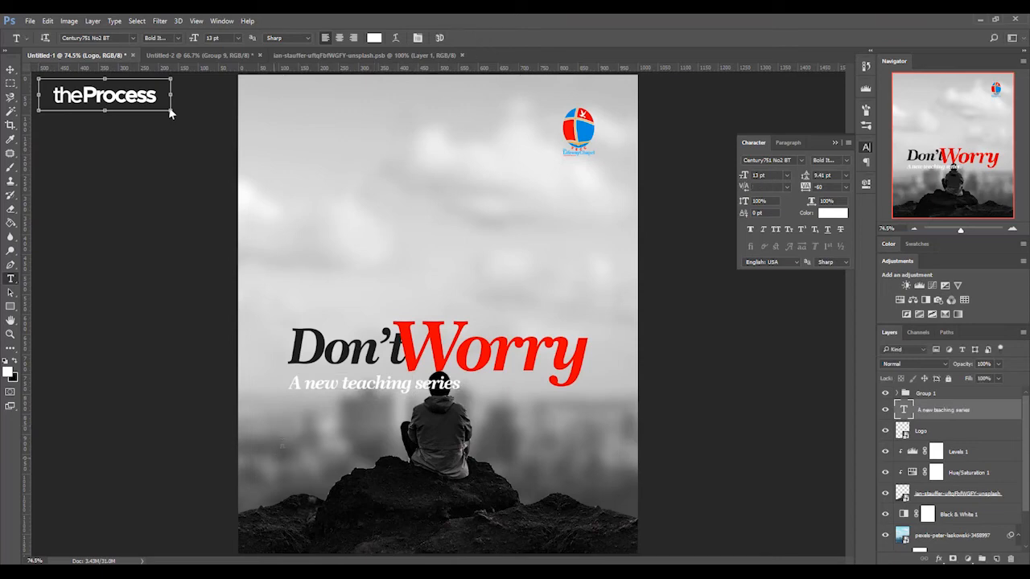
# - Add a second text line reading "All Sundays in February" beneath "A new teaching series"
pyautogui.click(294, 408)
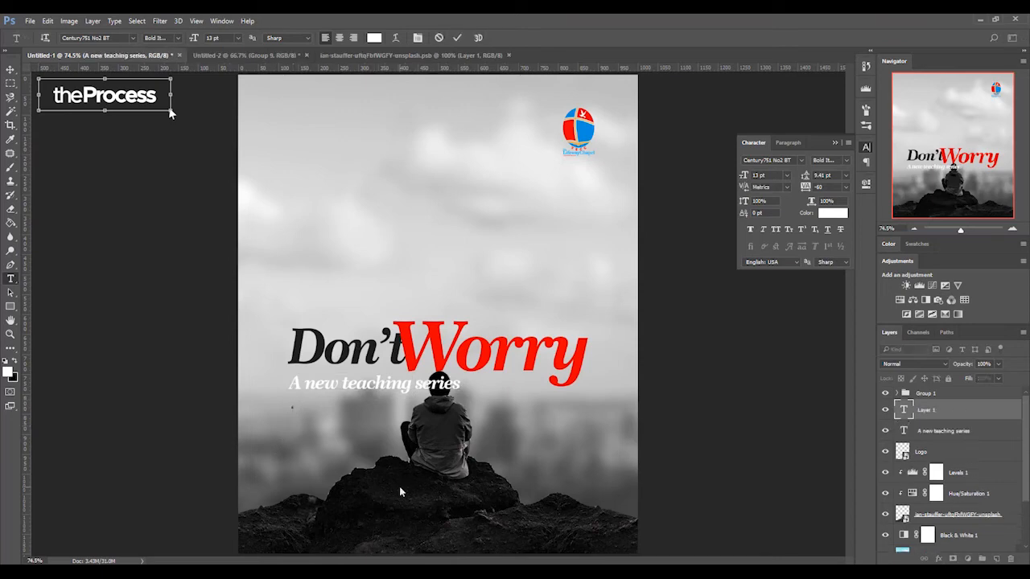
pyautogui.write('All Sundays')
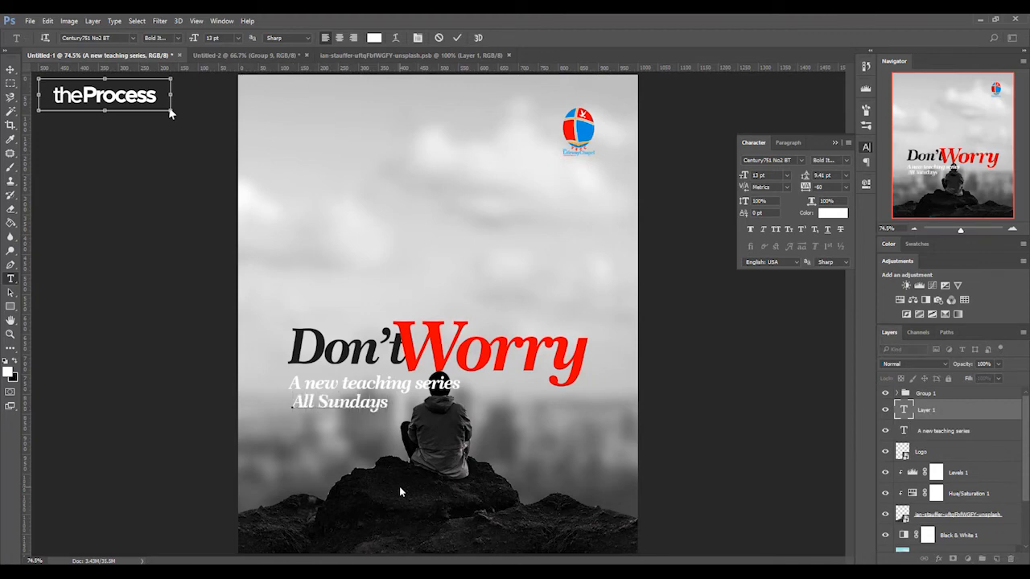
pyautogui.write(' in February')
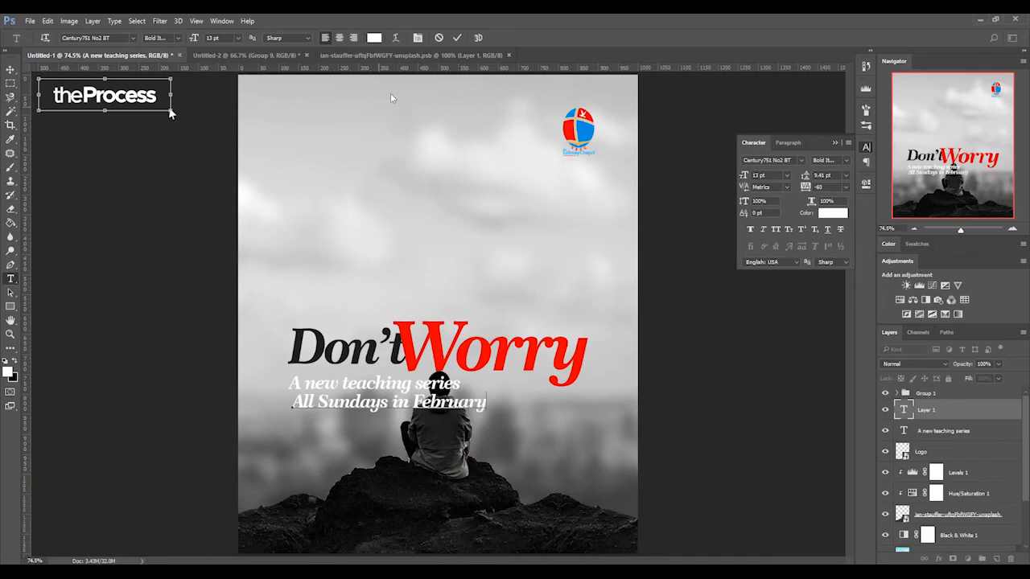
pyautogui.click(457, 38)
pyautogui.press('v')
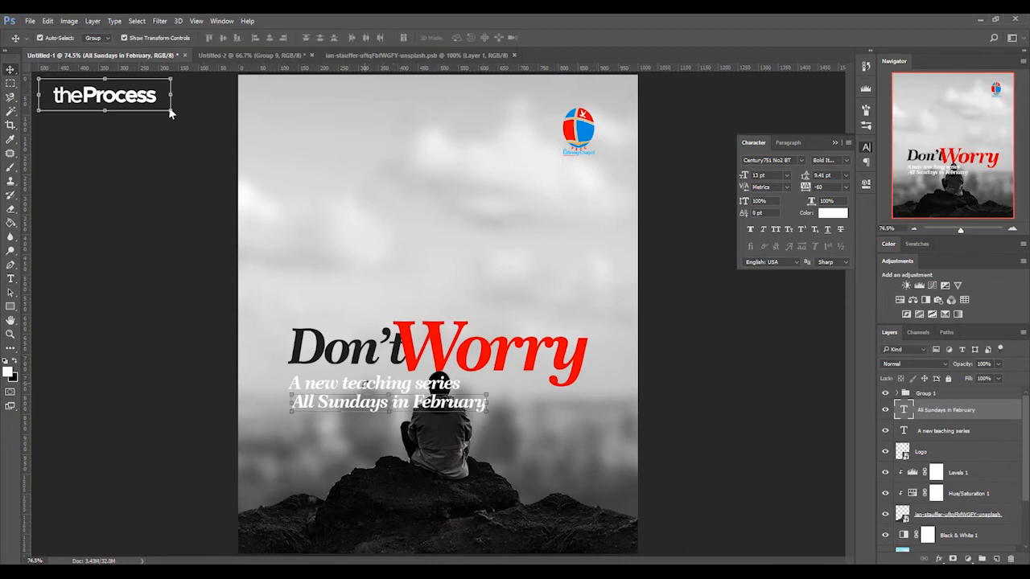
# - Set both supporting text lines to Metropolis Regular at 7 pt with tracking 0
pyautogui.keyDown('shift'); pyautogui.click(397, 386); pyautogui.keyUp('shift')
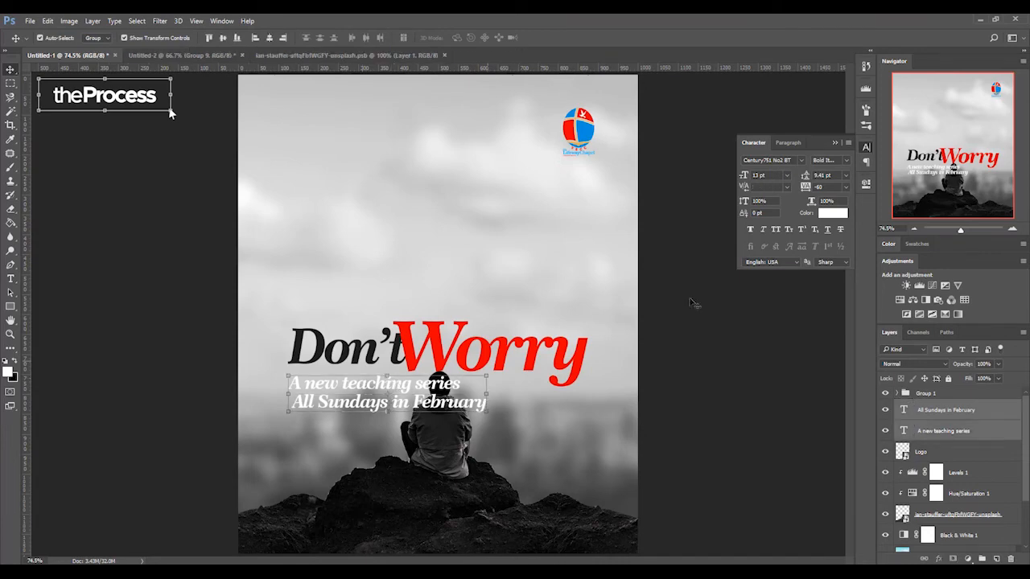
pyautogui.click(801, 162)
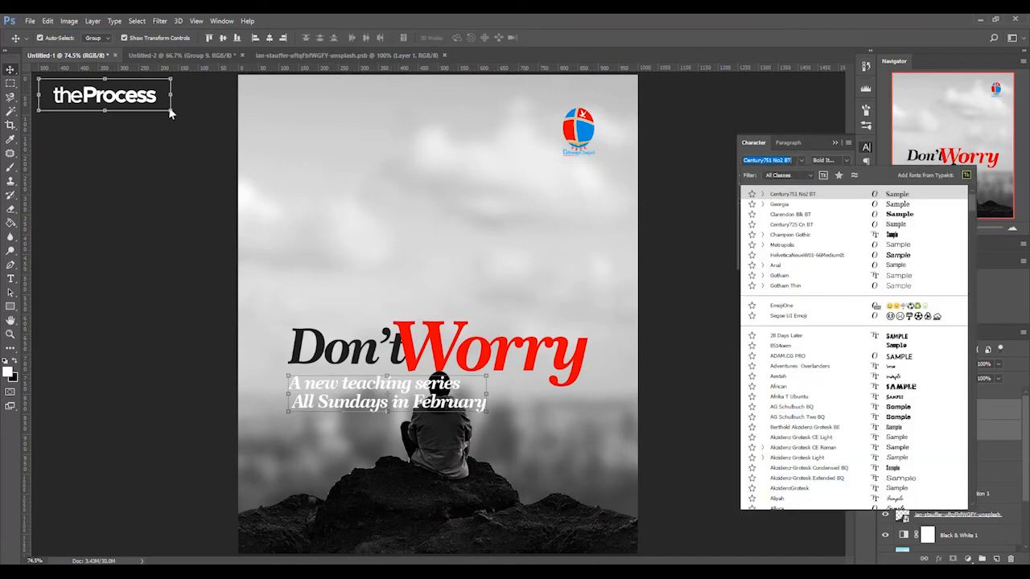
pyautogui.write('Metro')
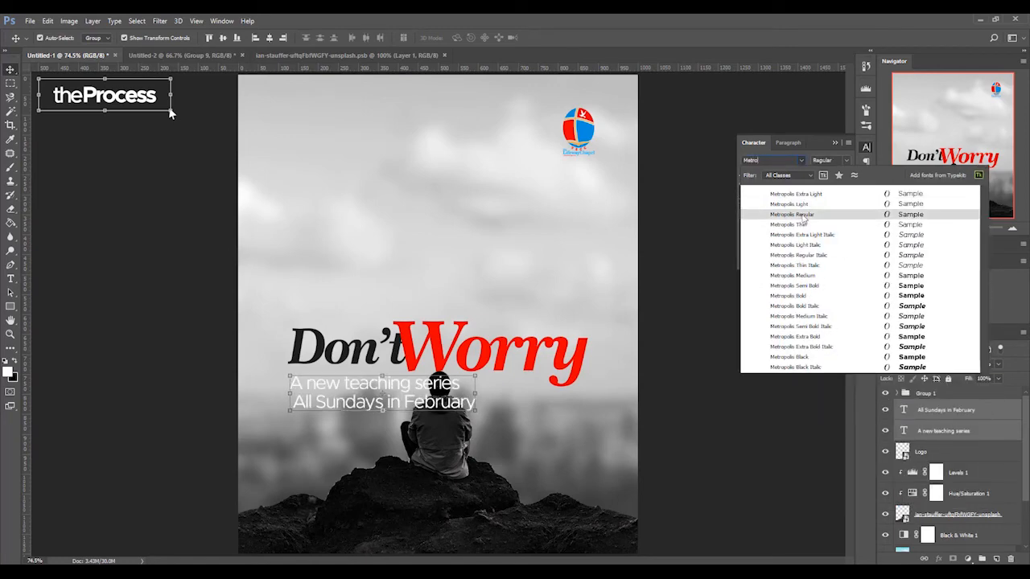
pyautogui.click(803, 217)
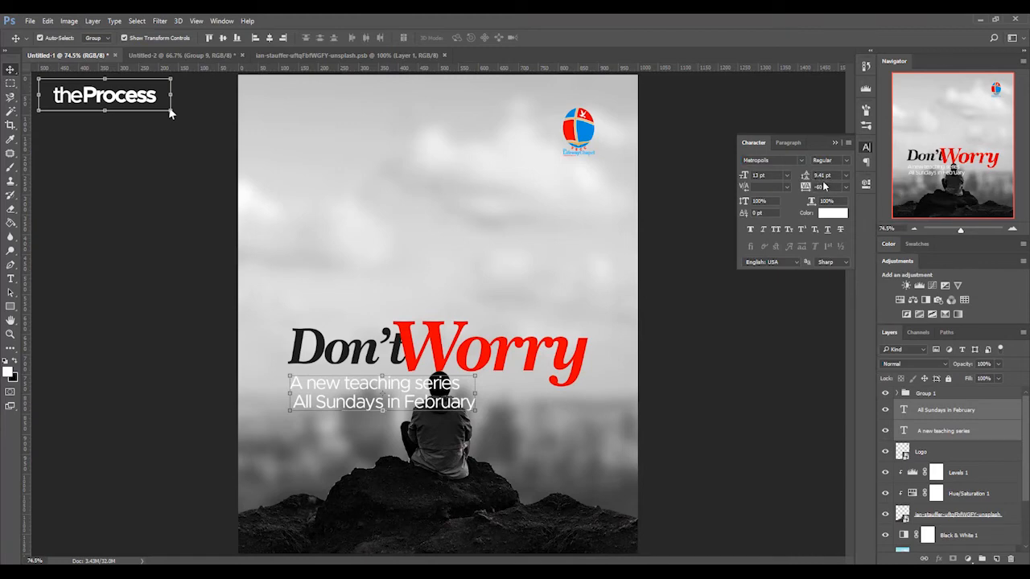
pyautogui.write('0')
pyautogui.press('Return')
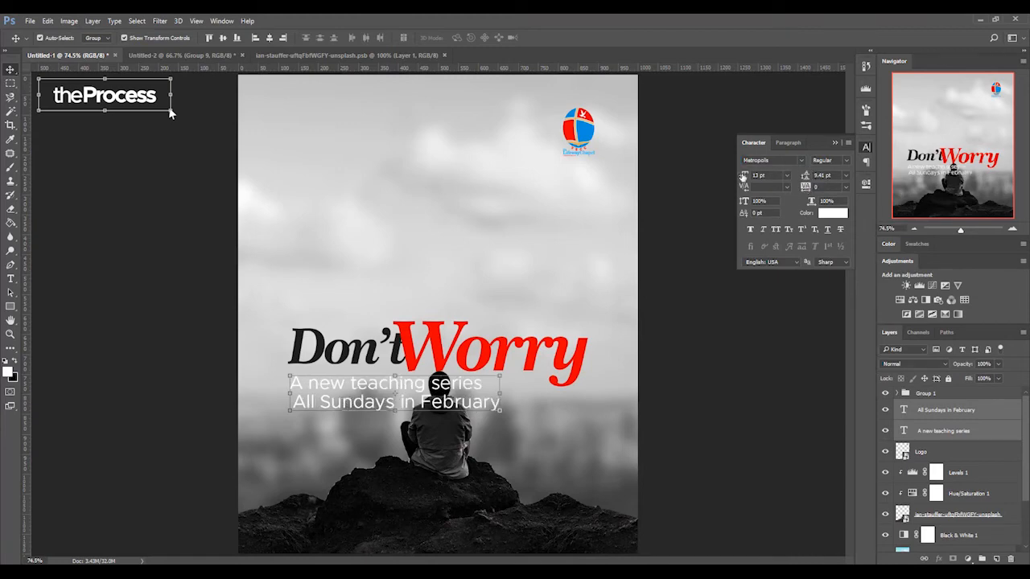
pyautogui.moveTo(744, 176); pyautogui.dragTo(742, 177)
# - Recolor both supporting text lines to a near-black gray and set their weight to Bold
pyautogui.click(833, 213)
pyautogui.moveTo(650, 239)
pyautogui.mouseDown()
pyautogui.moveTo(623, 232)
pyautogui.moveTo(626, 218)
pyautogui.mouseUp()
pyautogui.click(867, 107)
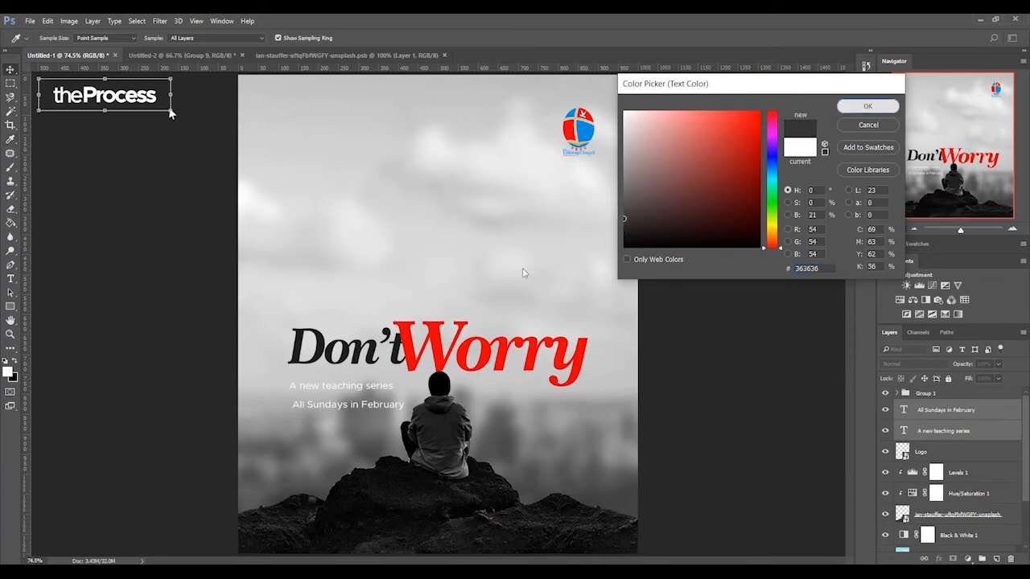
pyautogui.click(832, 215)
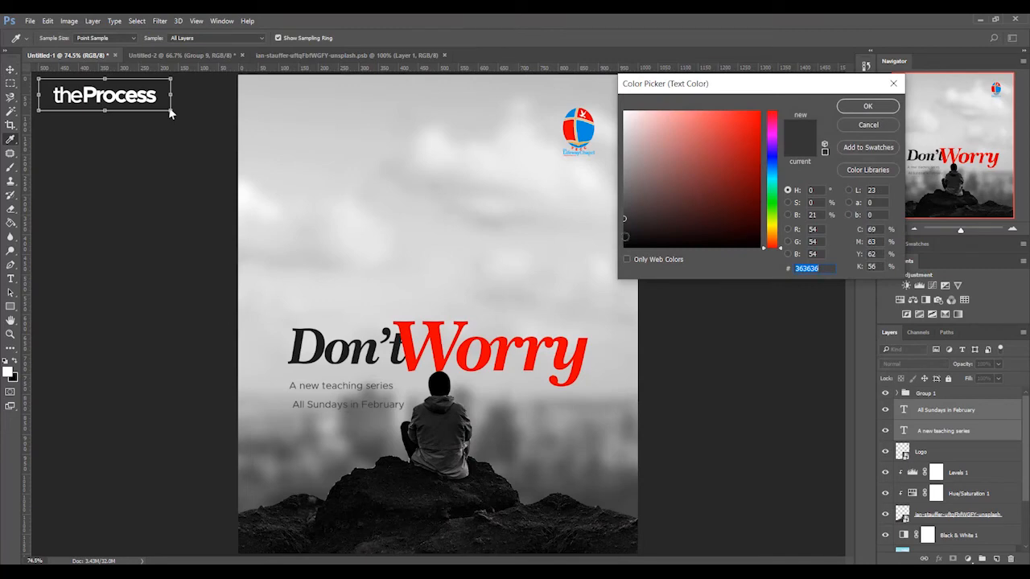
pyautogui.click(858, 113)
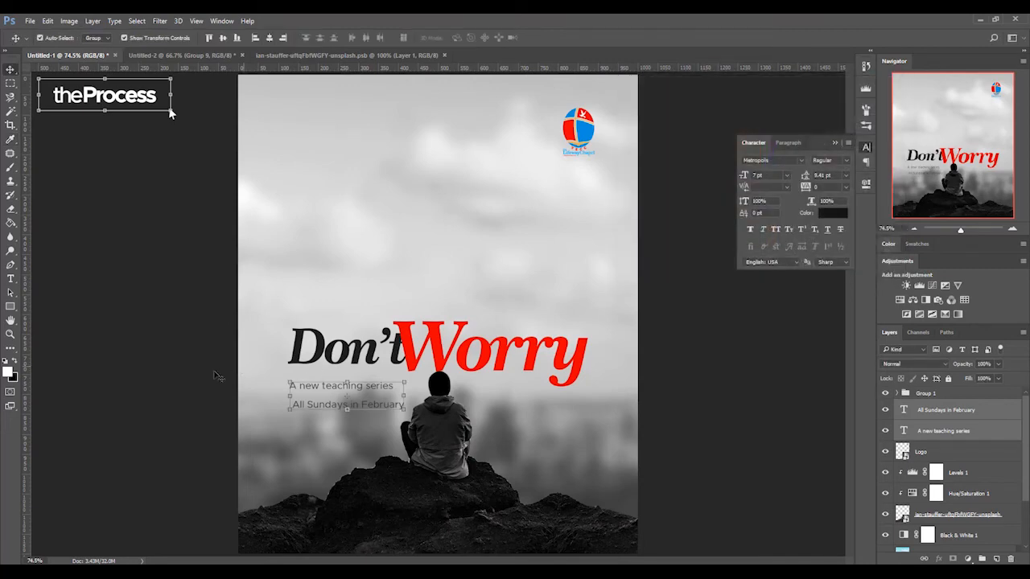
pyautogui.click(844, 164)
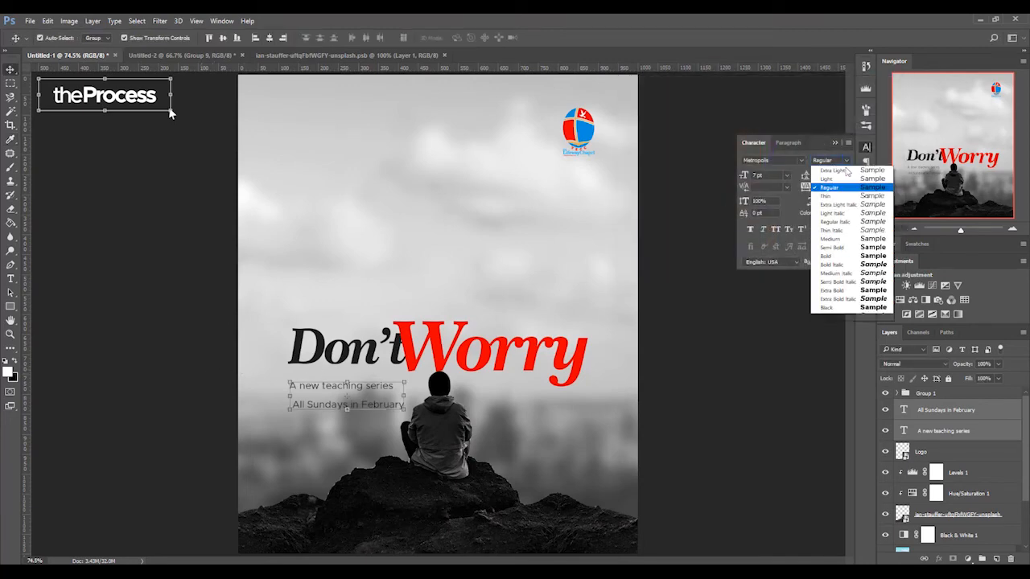
pyautogui.click(835, 256)
pyautogui.click(167, 366)
# - Move "All Sundays in February" up close to the line above and align the left edges of both lines with the title group
pyautogui.moveTo(330, 408); pyautogui.dragTo(326, 403)
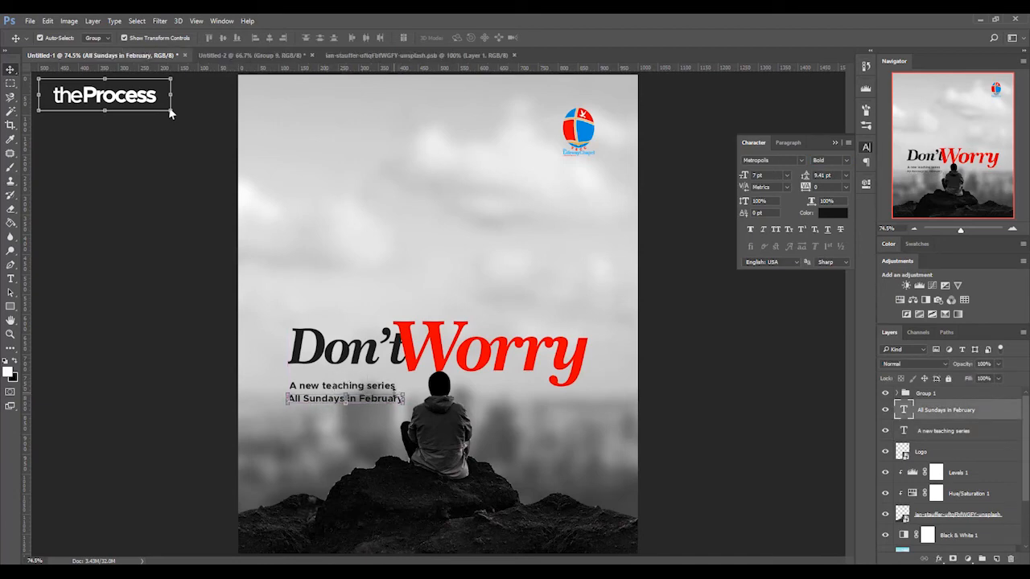
pyautogui.click(704, 384)
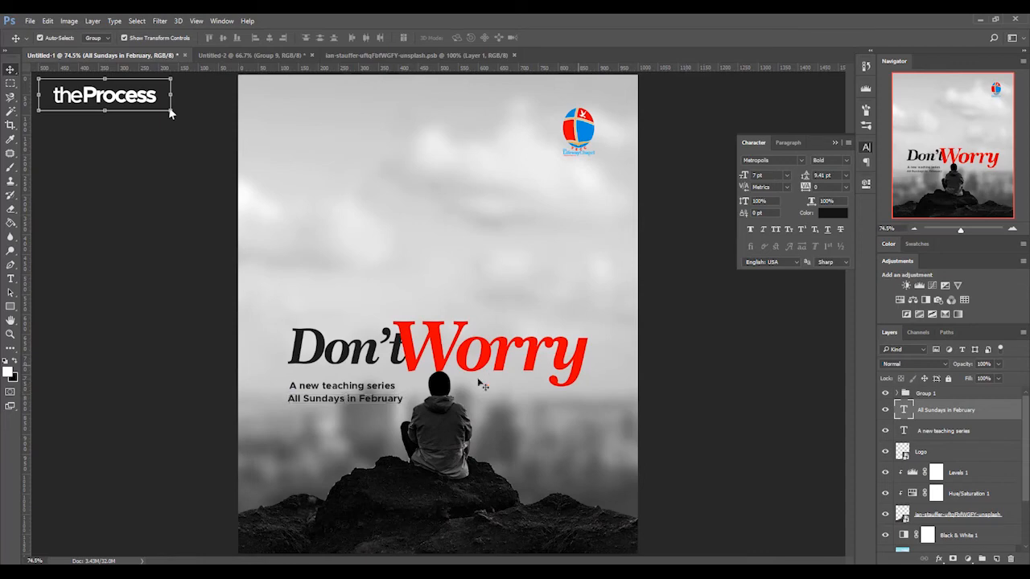
pyautogui.click(389, 389)
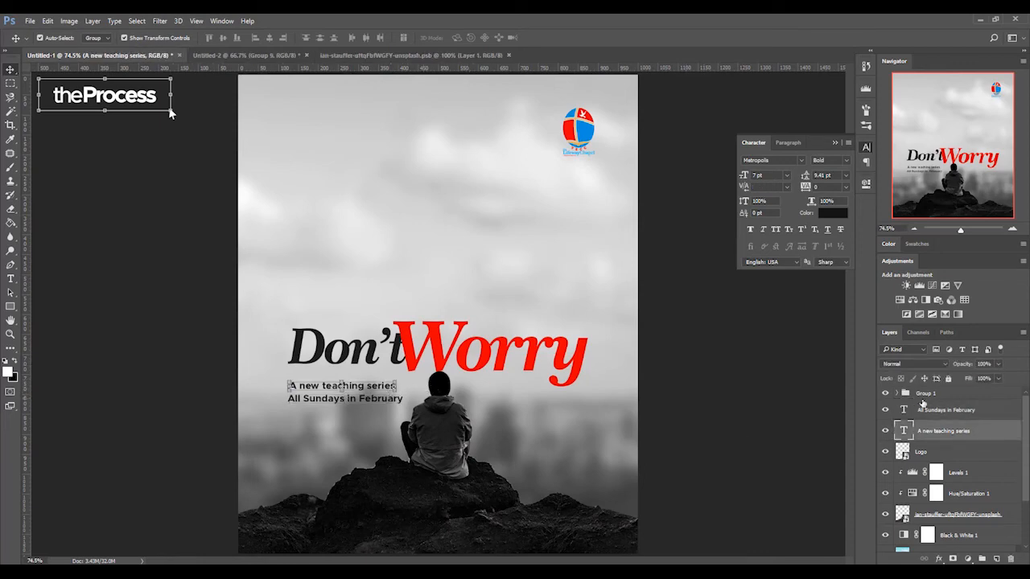
pyautogui.keyDown('shift'); pyautogui.click(927, 410); pyautogui.keyUp('shift')
pyautogui.keyDown('shift'); pyautogui.click(921, 395); pyautogui.keyUp('shift')
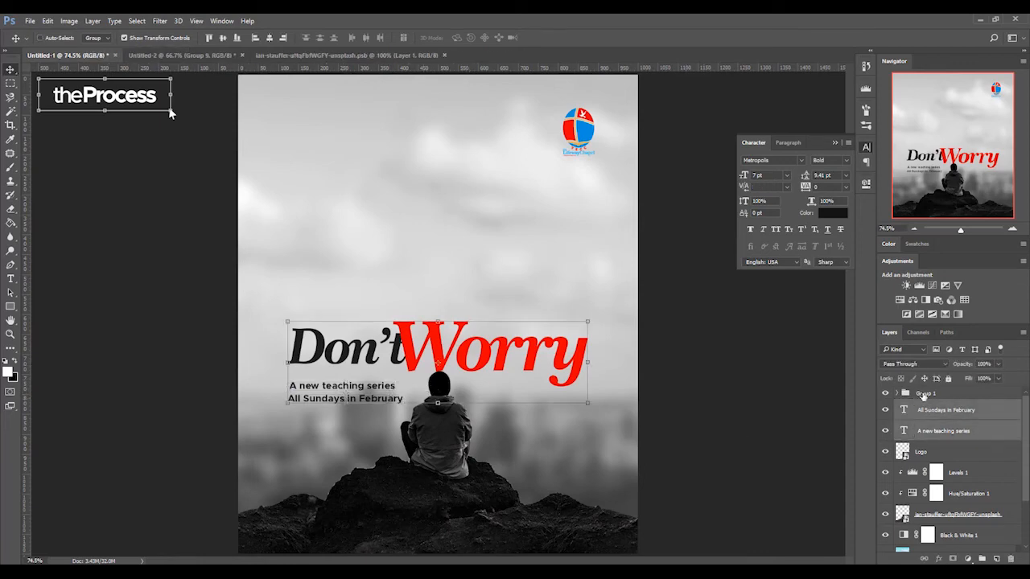
pyautogui.click(209, 37)
pyautogui.click(719, 352)
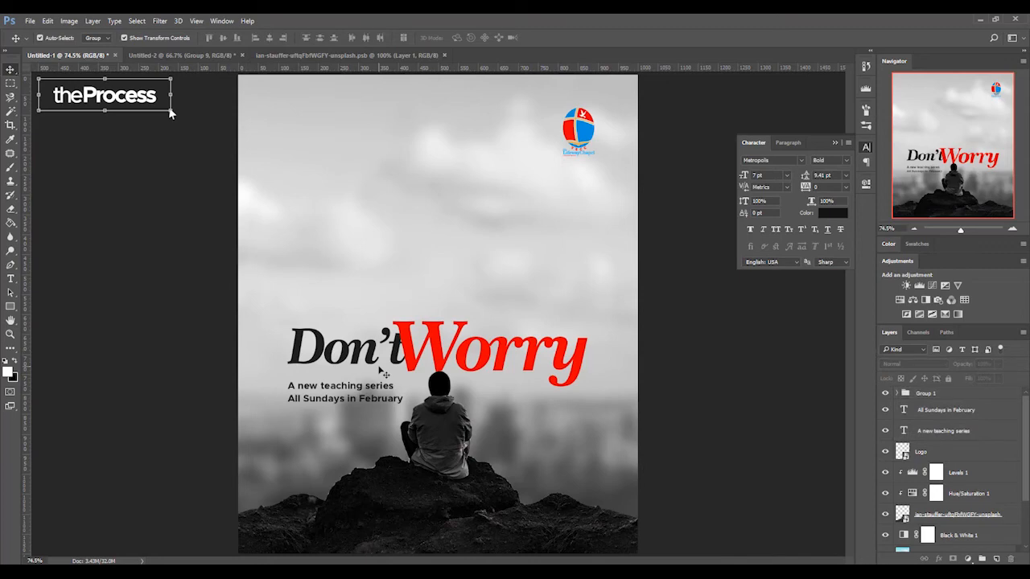
# - Scale "All Sundays in February" up to about 7.76 pt so it is wider than the line above
pyautogui.click(385, 400)
pyautogui.hotkey('ctrl', 't')
pyautogui.moveTo(406, 392); pyautogui.dragTo(419, 388)
pyautogui.press('Return')
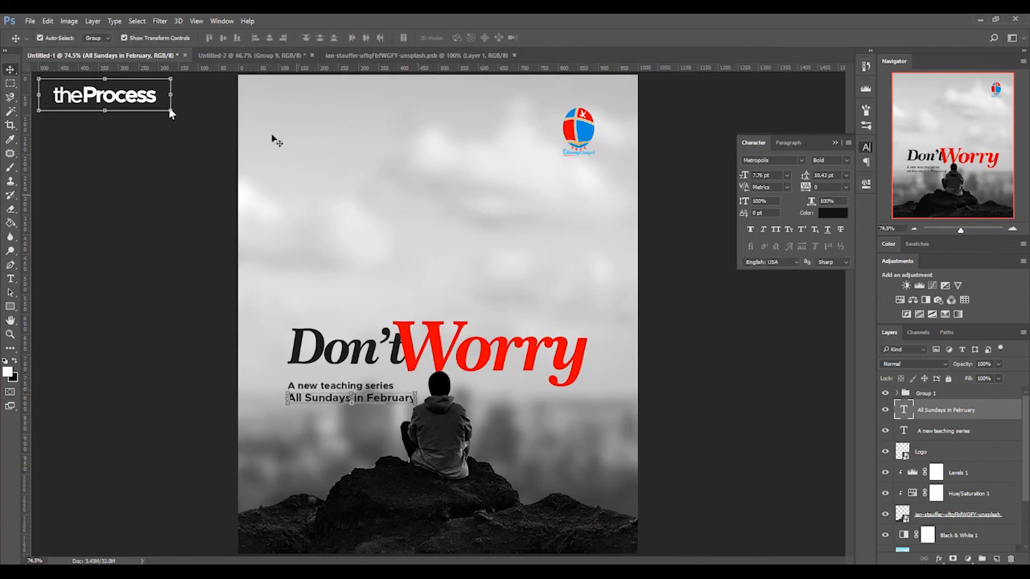
# - Copy the service details group from the Untitled-2 document onto the flyer and ungroup its layers
pyautogui.click(272, 55)
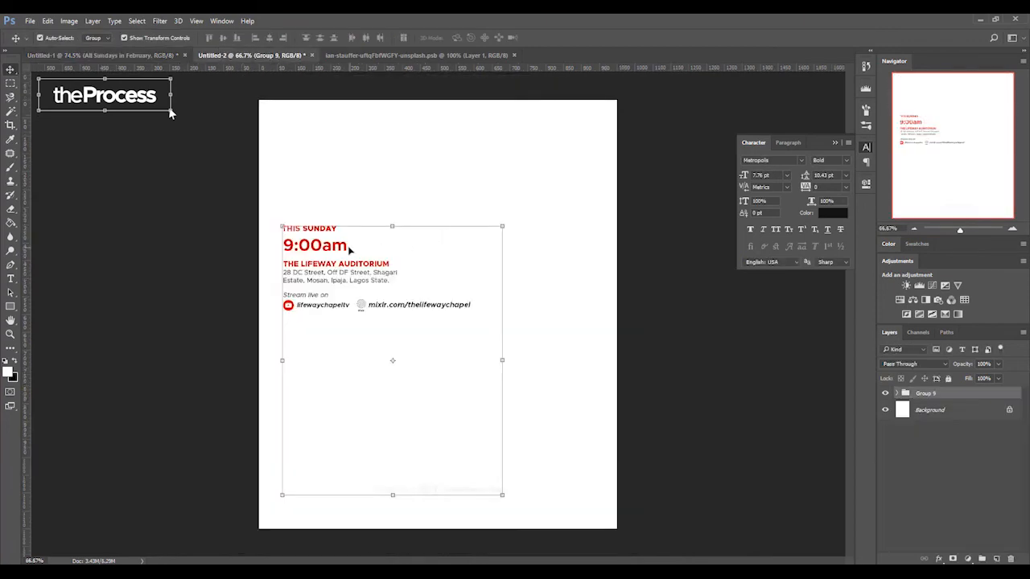
pyautogui.moveTo(335, 251); pyautogui.dragTo(386, 170)
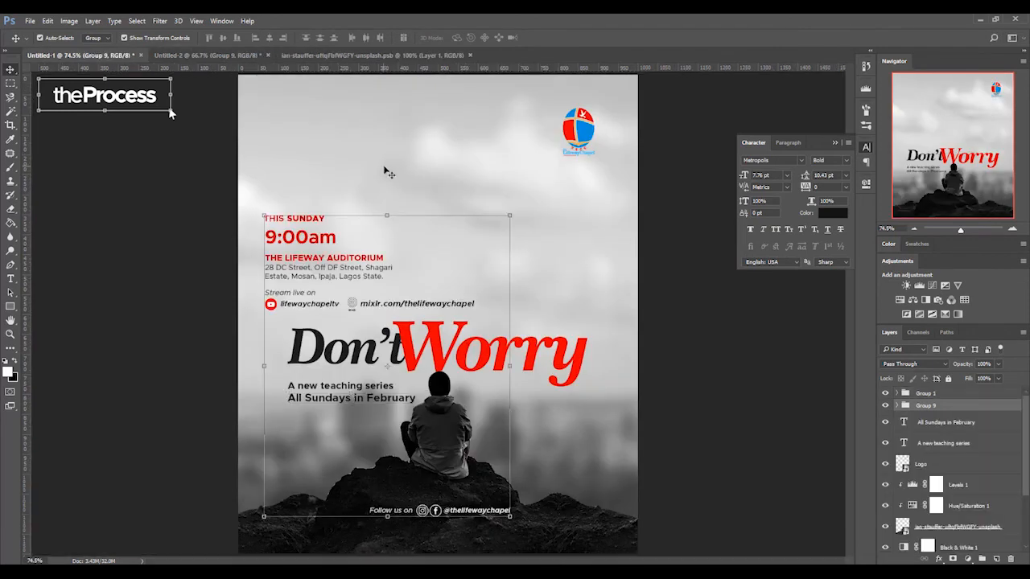
pyautogui.rightClick(925, 408)
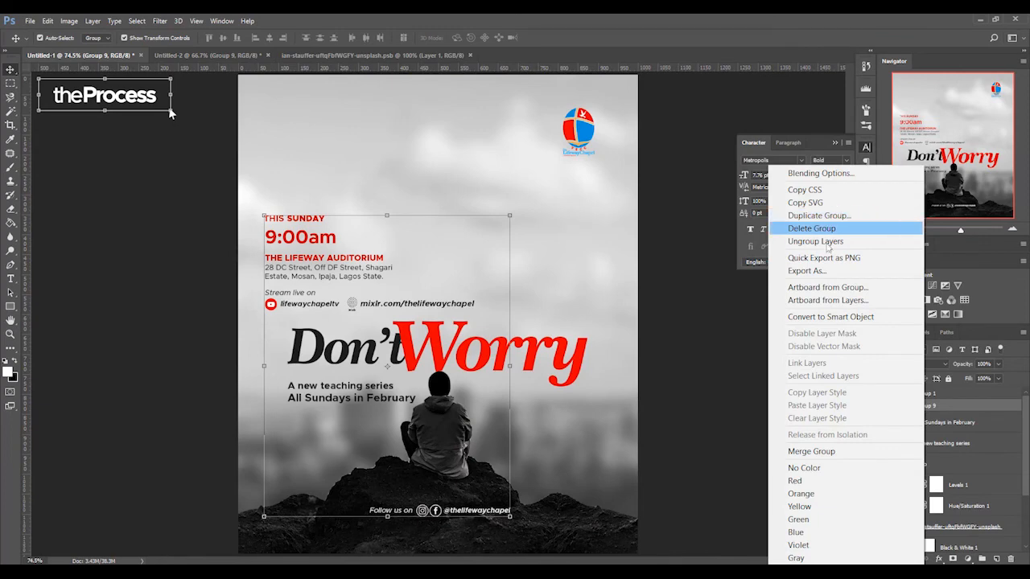
pyautogui.click(821, 241)
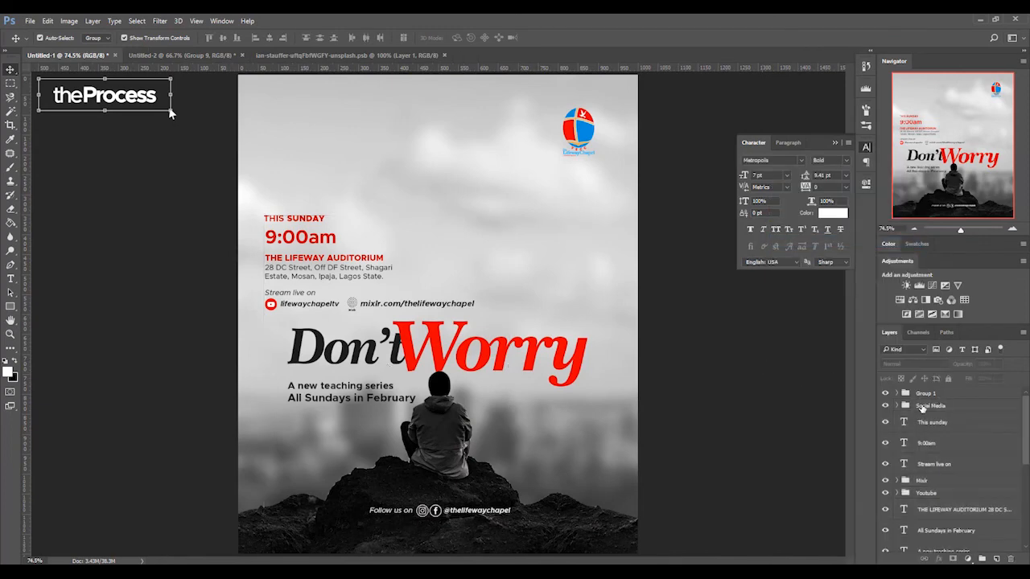
# - Move the time, venue and streaming details together up and to the right, in line with the title's left edge
pyautogui.click(930, 422)
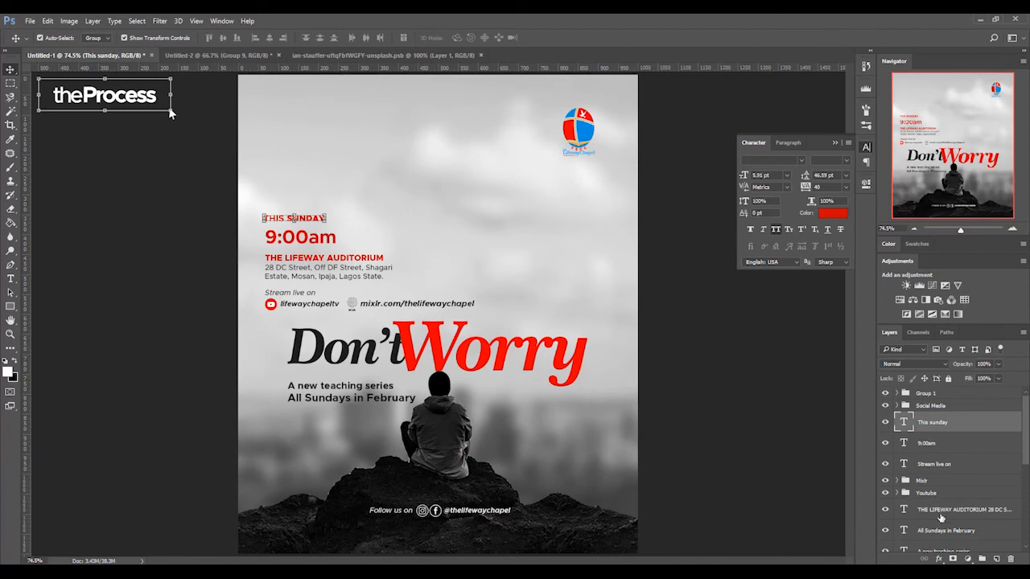
pyautogui.keyDown('shift'); pyautogui.click(940, 512); pyautogui.keyUp('shift')
pyautogui.moveTo(300, 239); pyautogui.dragTo(323, 211)
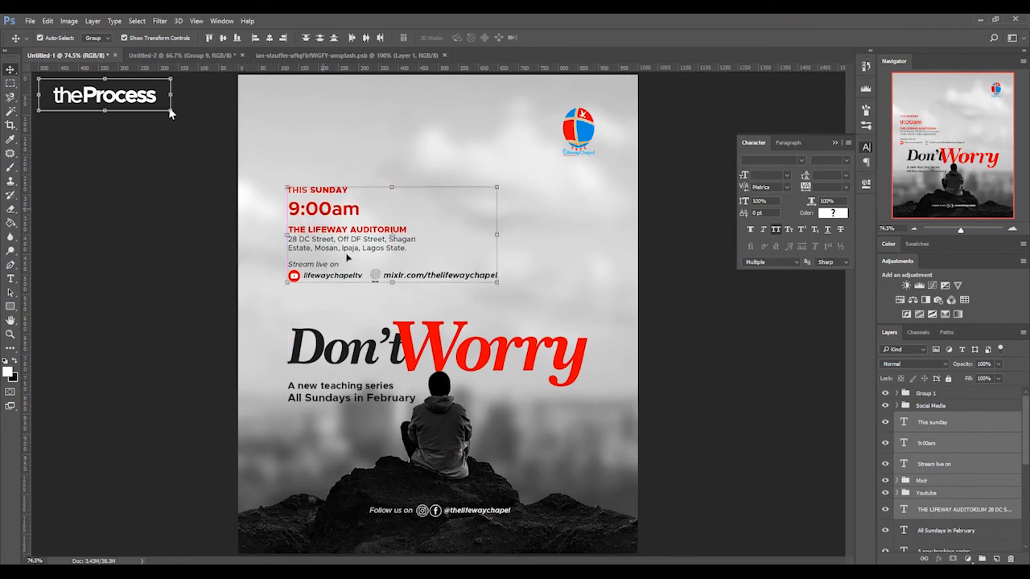
pyautogui.click(435, 520)
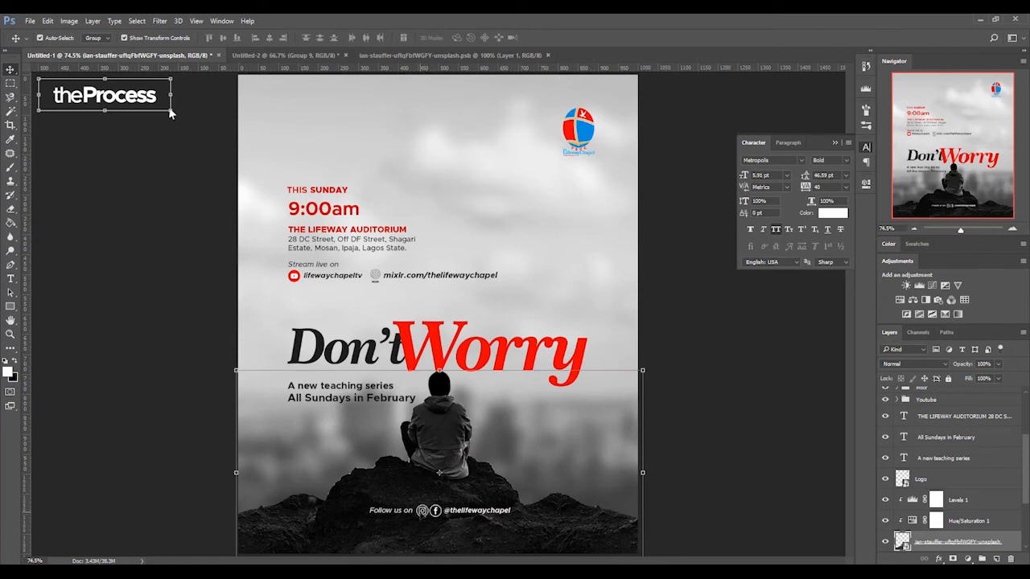
# - Nudge the social media line slightly down on the dark rocks
pyautogui.click(423, 515)
pyautogui.press('Down')
pyautogui.press('Down')
pyautogui.press('Down')
pyautogui.press('Down')
pyautogui.press('Down')
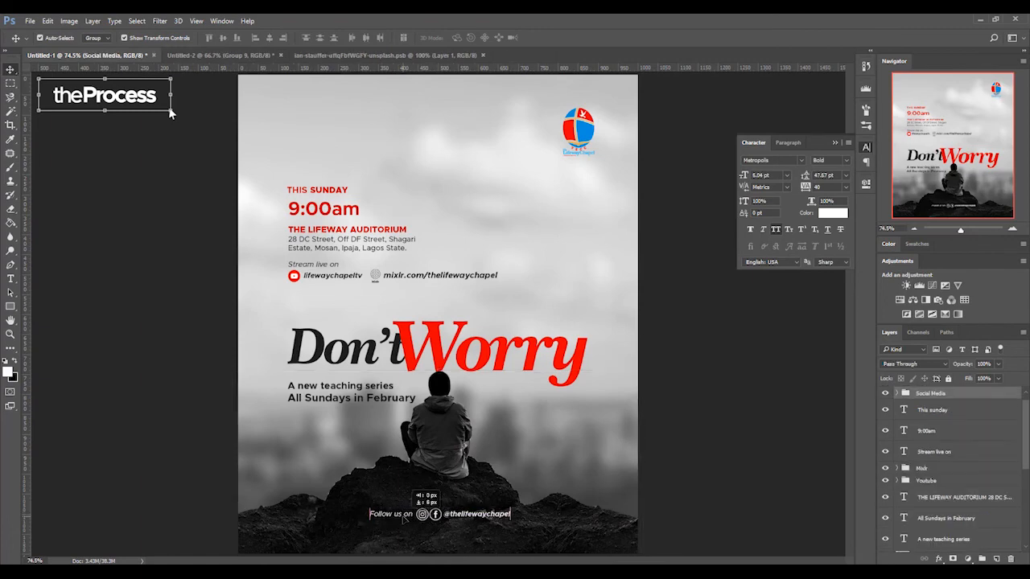
# - Centre the social media line horizontally against the Background layer
pyautogui.scroll(-5, 1024, 447)
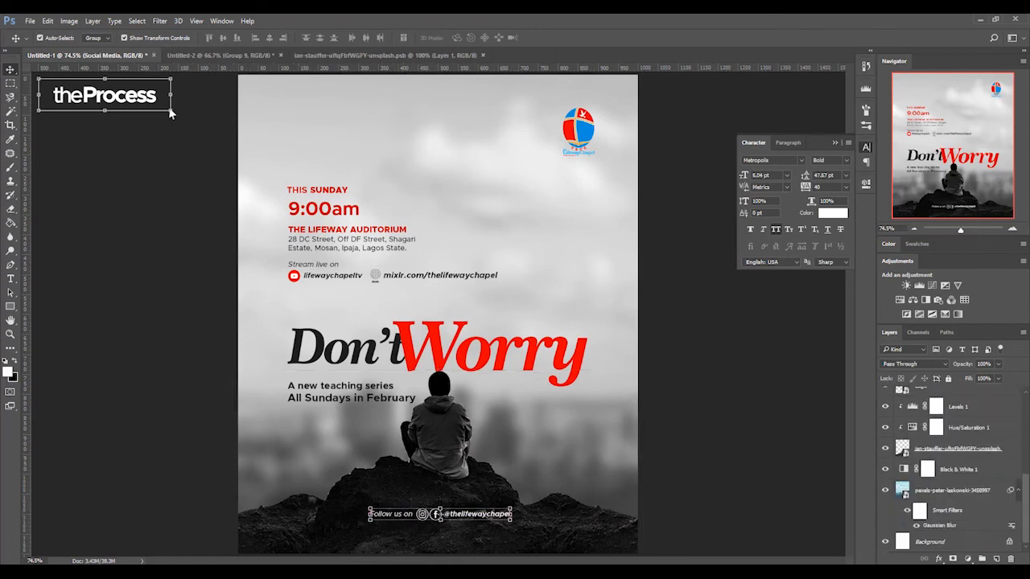
pyautogui.click(956, 545)
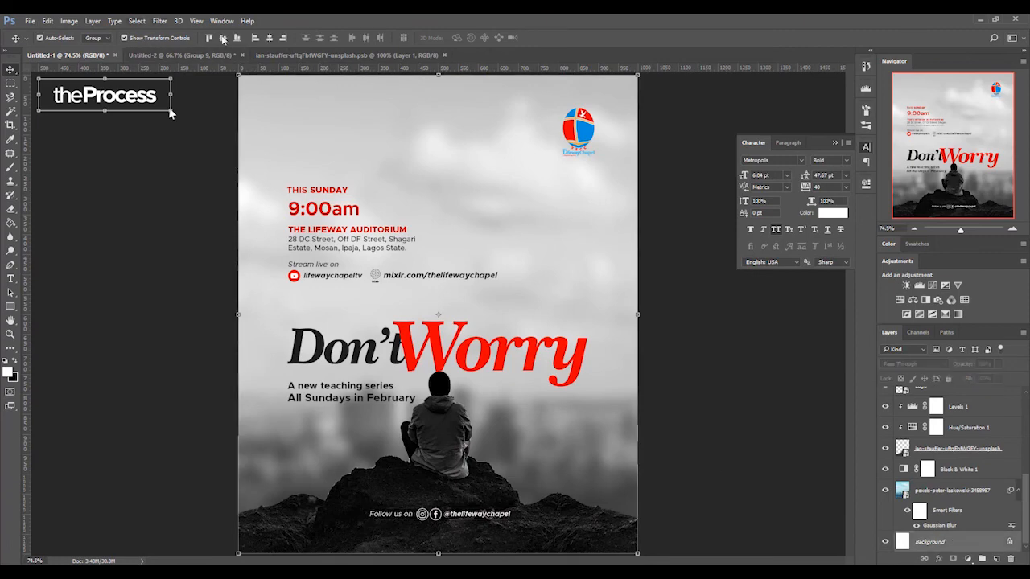
pyautogui.press('Left')
pyautogui.press('Left')
pyautogui.press('Left')
pyautogui.click(680, 412)
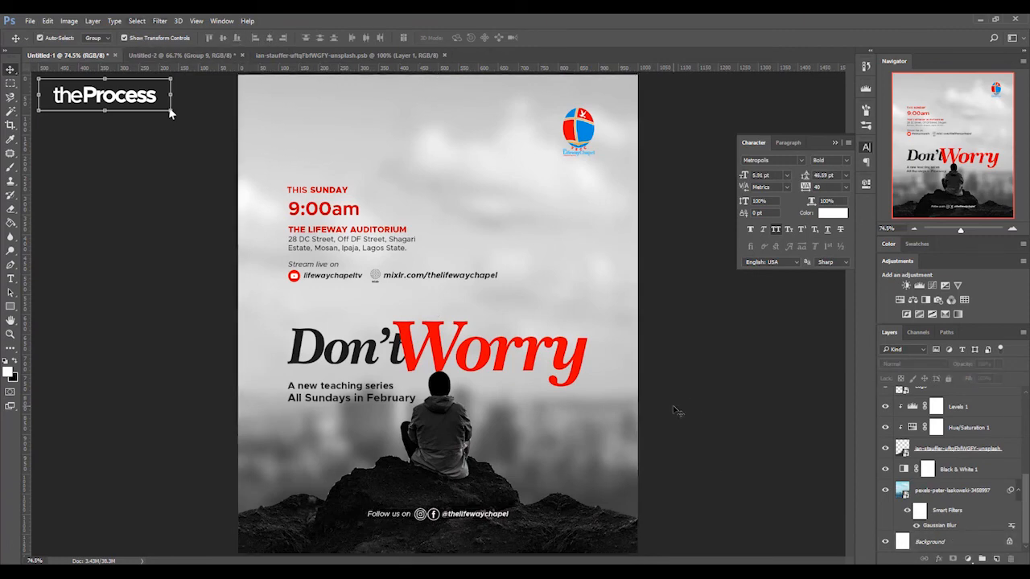
# - Set the "A new teaching series" line to Medium weight and change its first letter to lowercase
pyautogui.click(296, 393)
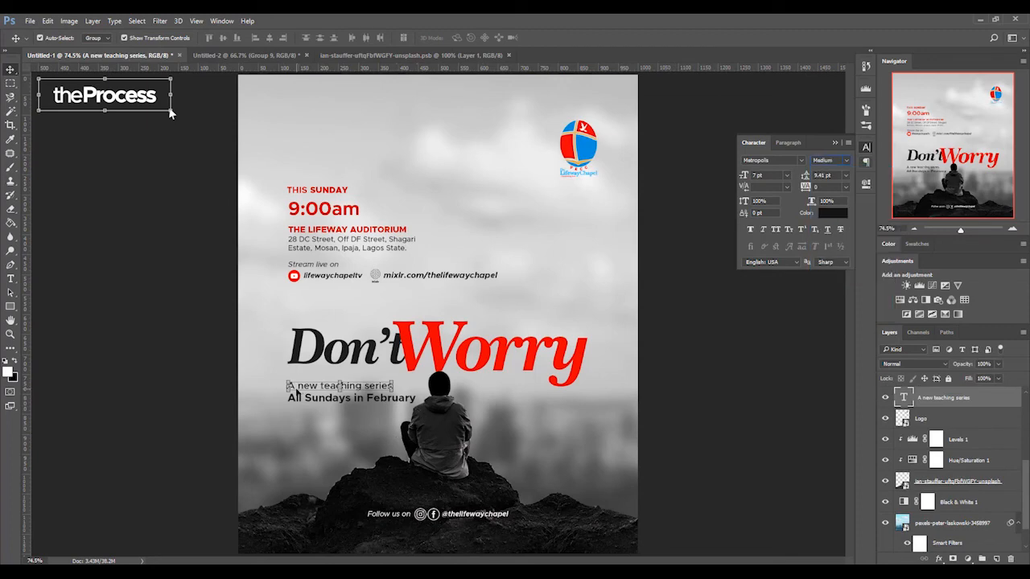
pyautogui.press('t')
pyautogui.moveTo(296, 387); pyautogui.dragTo(364, 397)
pyautogui.write('a')
pyautogui.click(457, 37)
# - Set "All Sundays in" to Medium weight, keep "February" bold, and reword the line in lowercase as "all sundays in February"
pyautogui.click(830, 160)
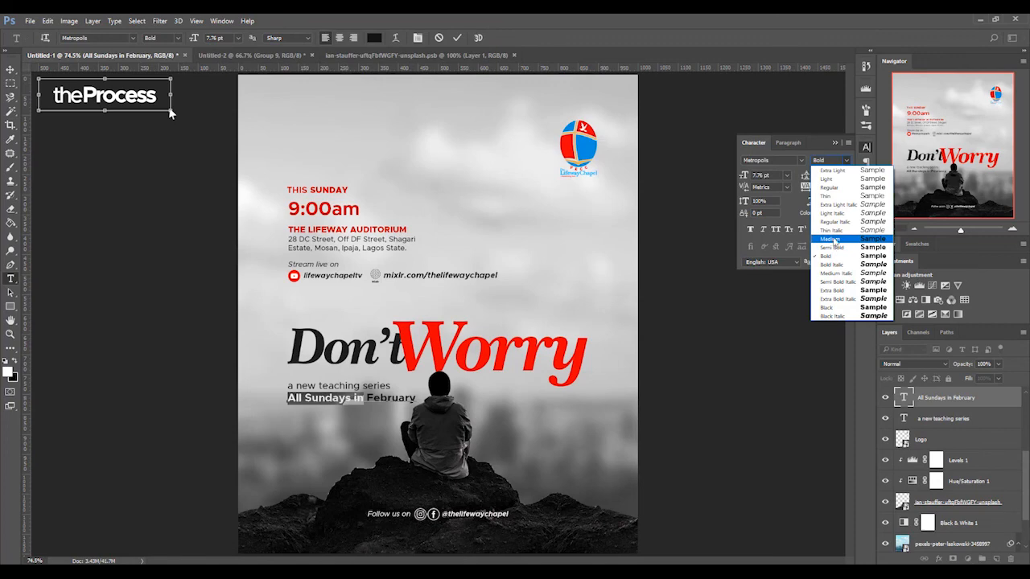
pyautogui.click(835, 241)
pyautogui.moveTo(310, 398); pyautogui.dragTo(287, 398)
pyautogui.write('sunda')
pyautogui.click(457, 37)
pyautogui.press('v')
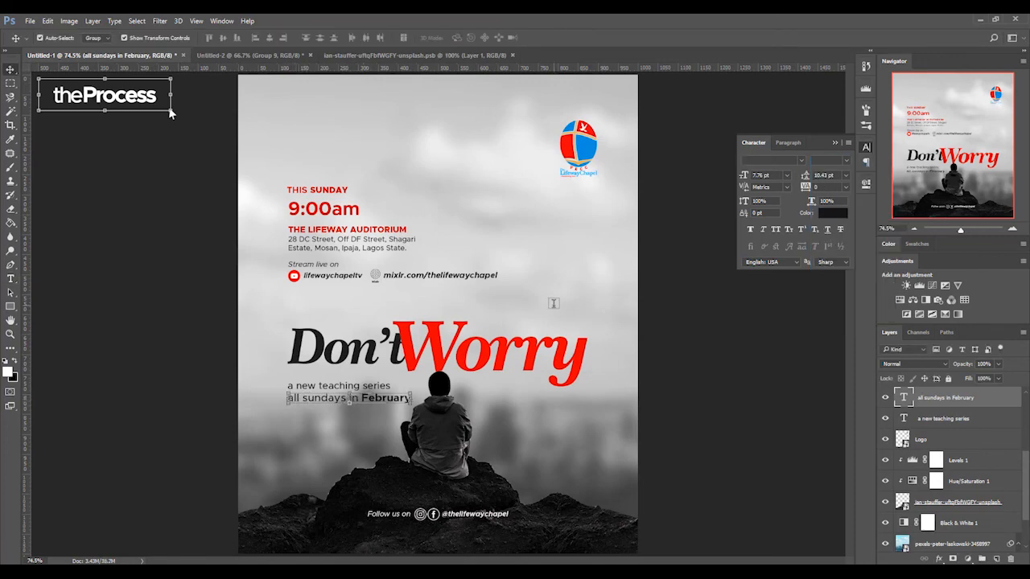
# - Recolour the "Don't" title text in Group 1 to dark grey #4d4c4c
pyautogui.scroll(5, 948, 452)
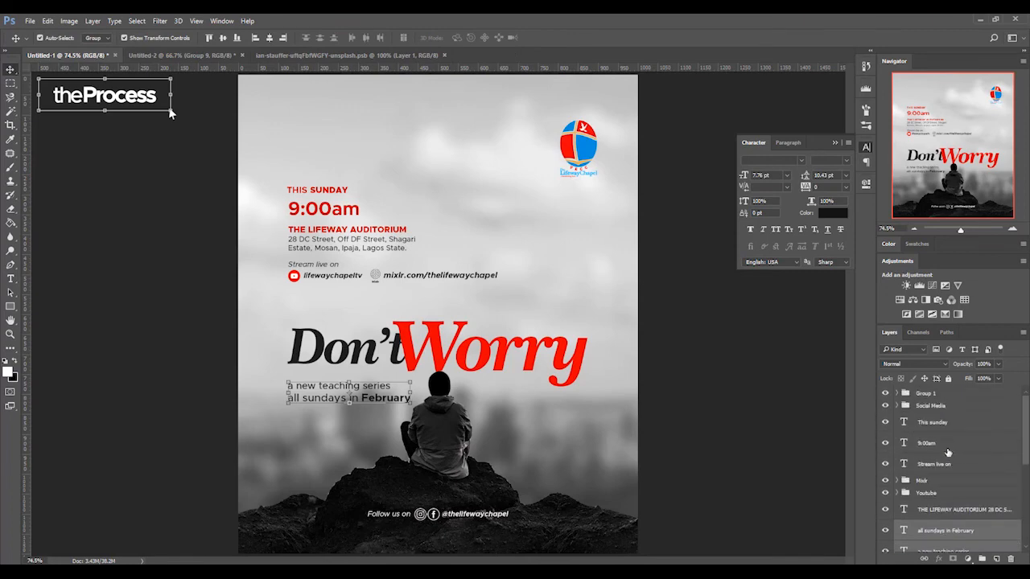
pyautogui.click(927, 394)
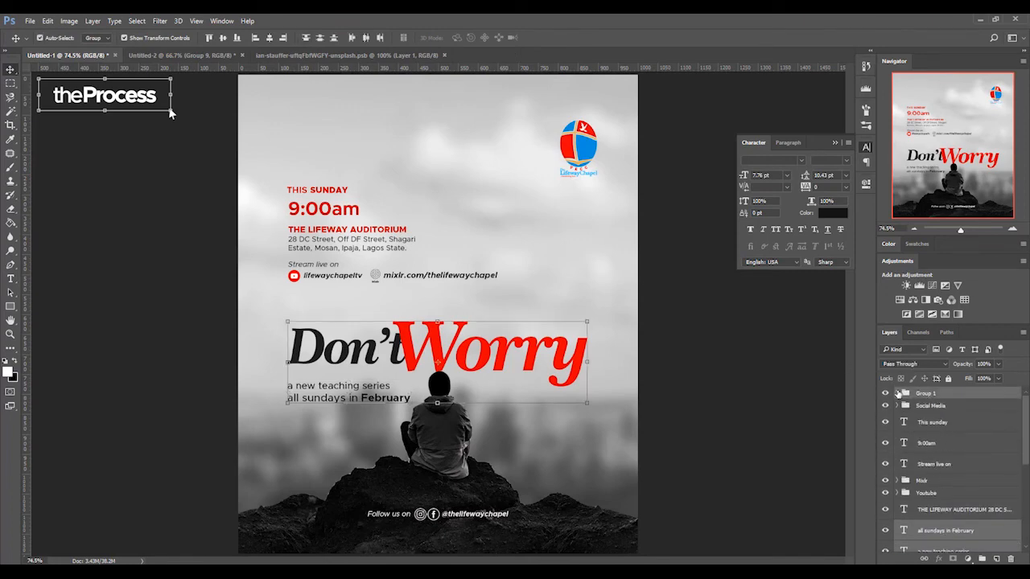
pyautogui.click(897, 393)
pyautogui.click(933, 430)
pyautogui.click(842, 215)
pyautogui.moveTo(627, 228); pyautogui.dragTo(624, 207)
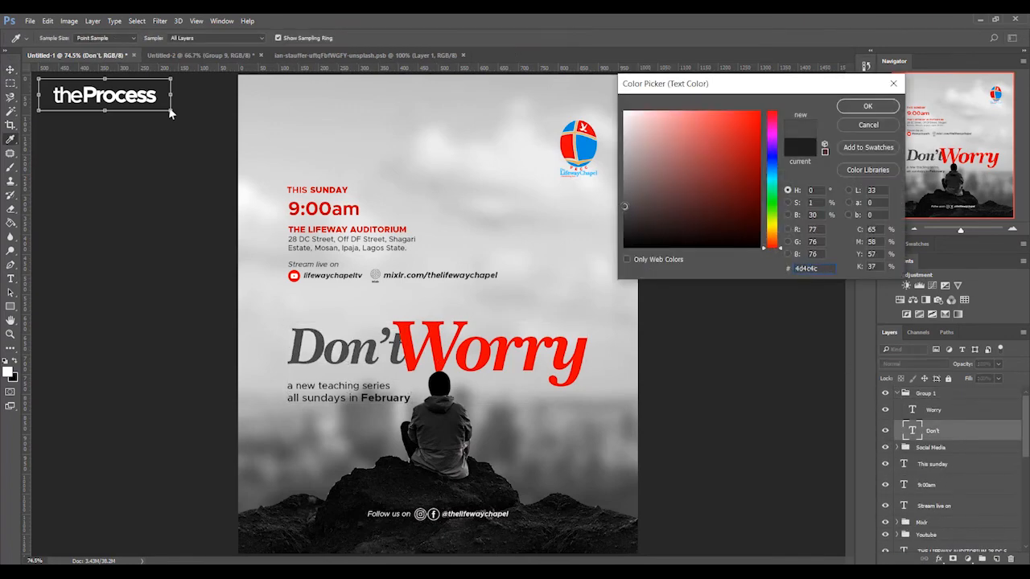
pyautogui.click(867, 107)
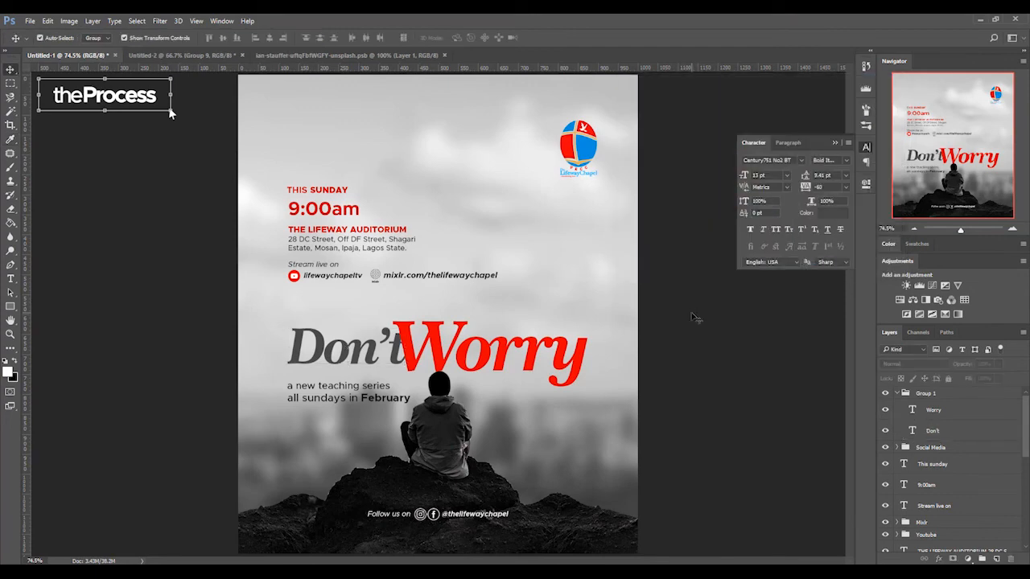